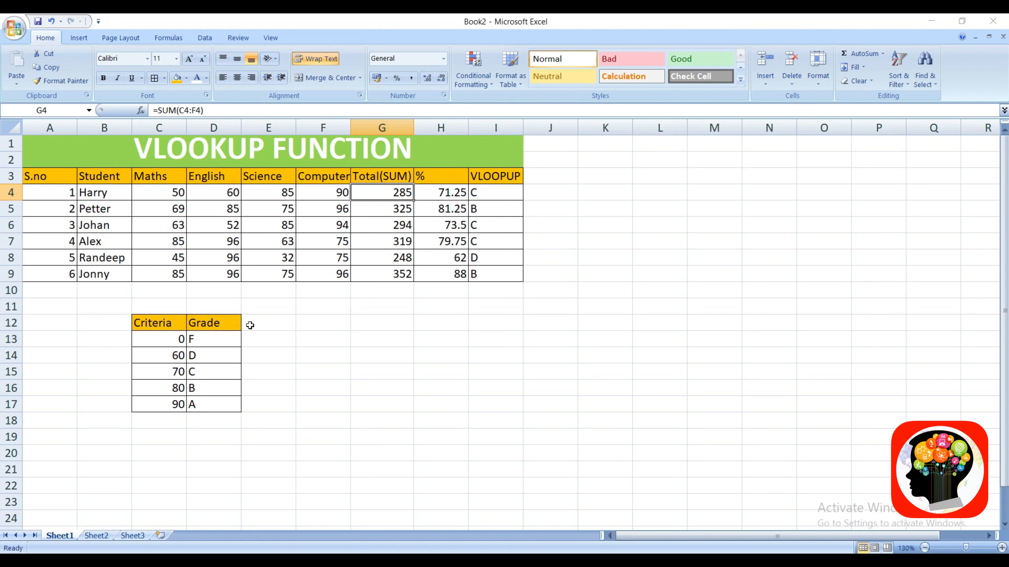
{"action": "left_click", "coordinate": [45, 178]}
{"action": "left_click_drag", "start_coordinate": [46, 178], "coordinate": [487, 272]}
{"action": "left_click_drag", "start_coordinate": [369, 356], "coordinate": [369, 365]}
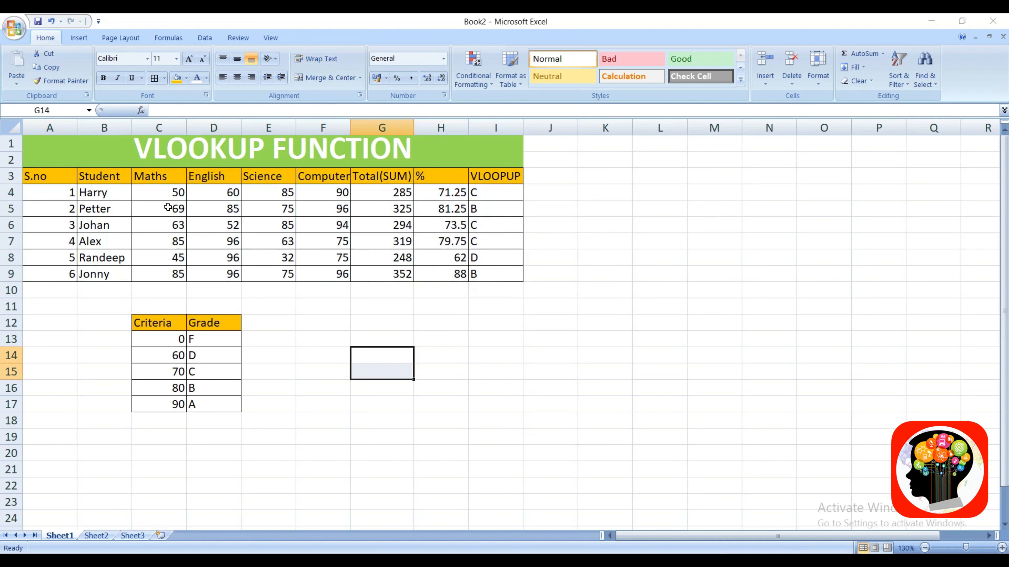
Step: Set the first student's Maths mark in C4 to 48
{"action": "left_click", "coordinate": [147, 194]}
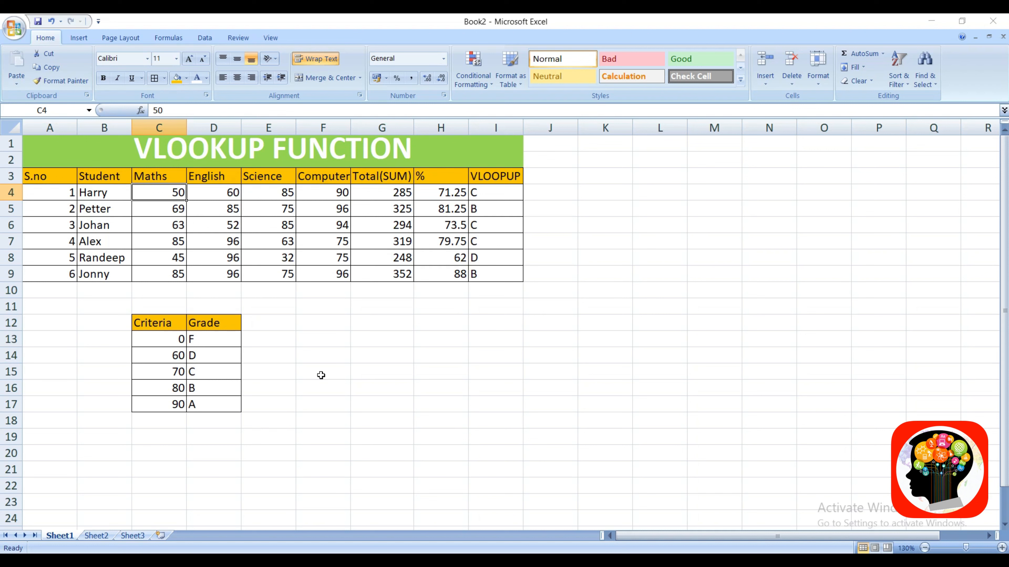
{"action": "type", "text": "48"}
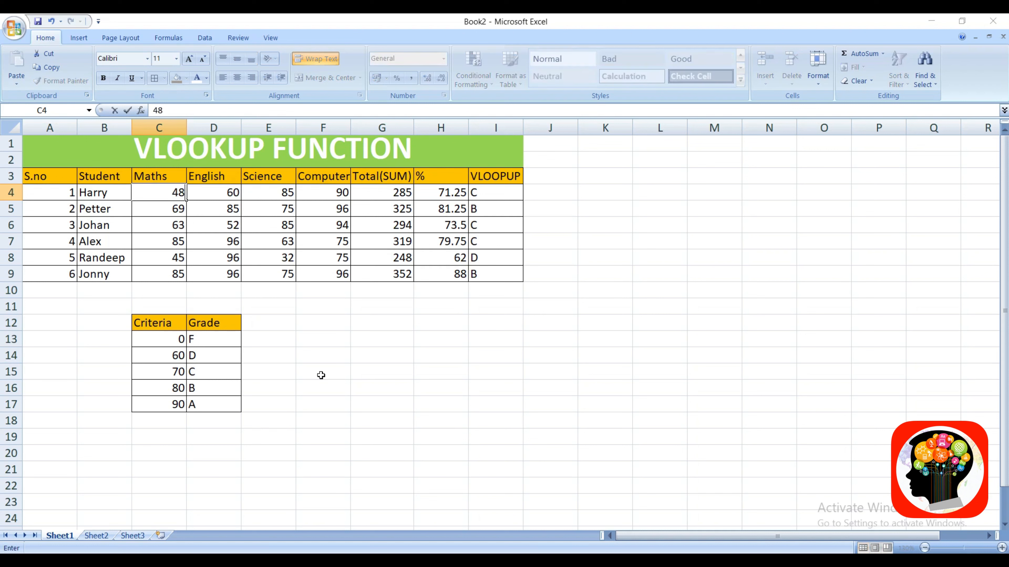
{"action": "key", "text": "Return"}
Step: Change the first student's Maths mark in C4 to 85
{"action": "key", "text": "Up"}
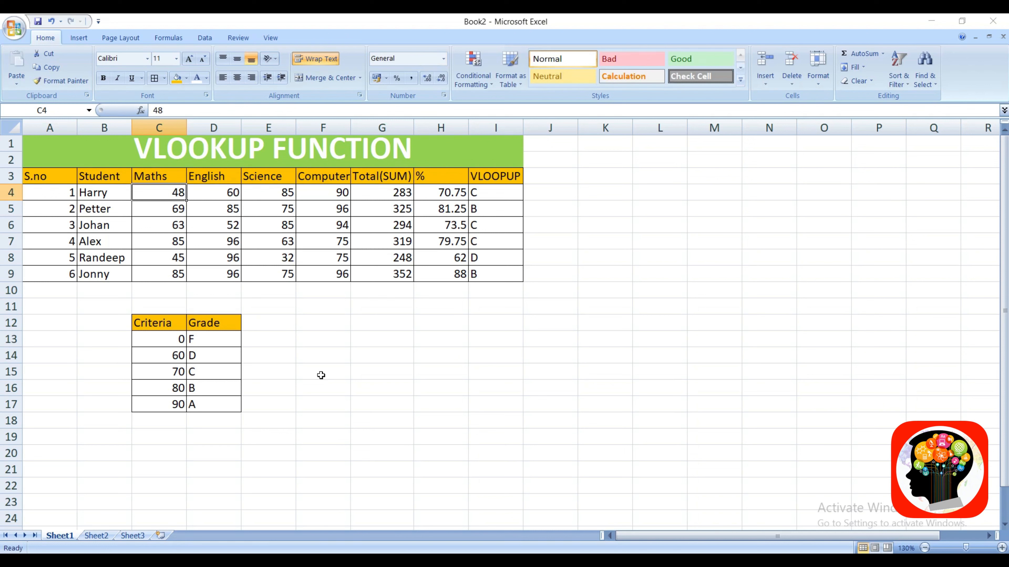
{"action": "type", "text": "85"}
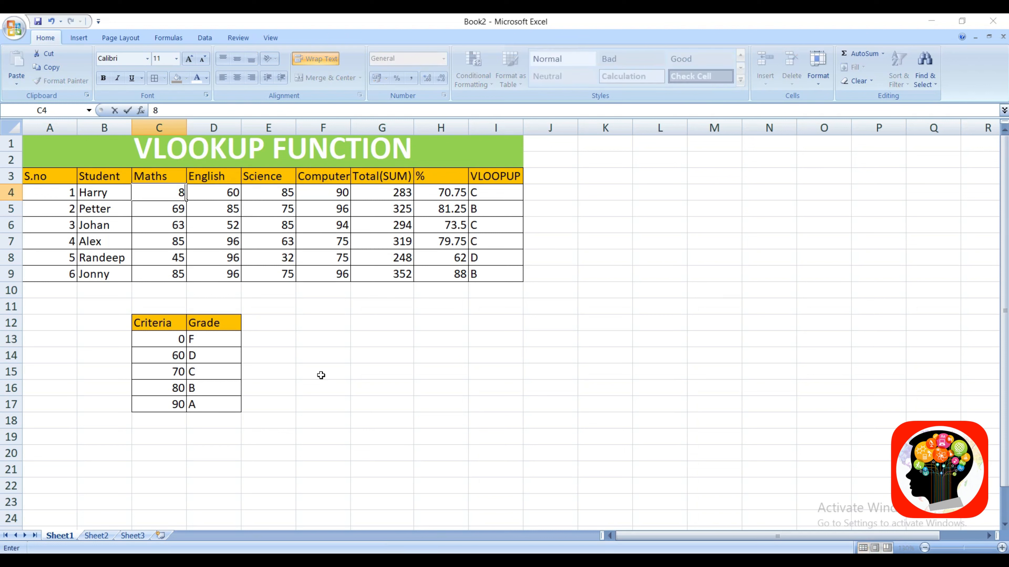
{"action": "key", "text": "Return"}
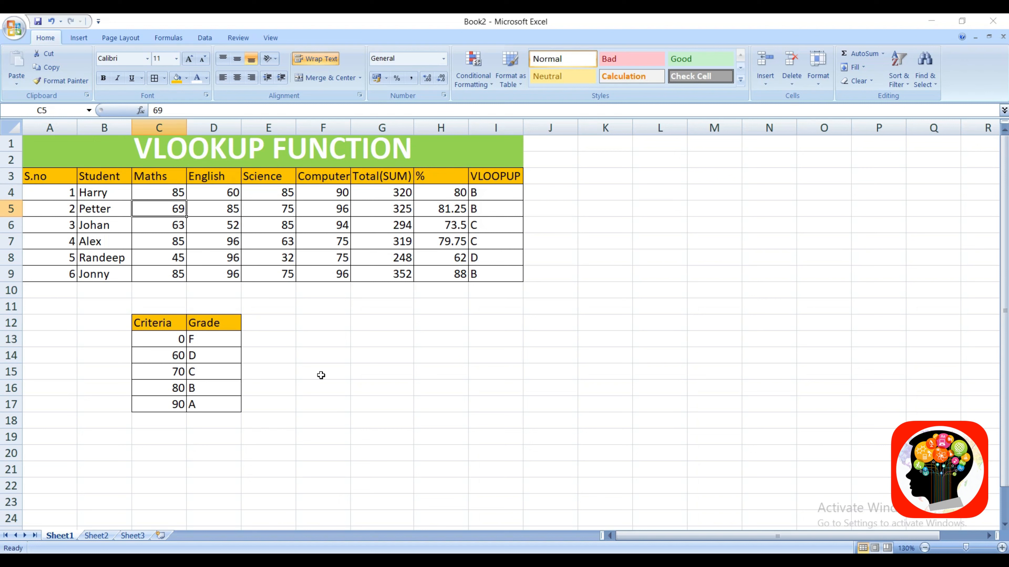
Step: Set the second student's Maths mark in C5 to 80
{"action": "key", "text": "Return"}
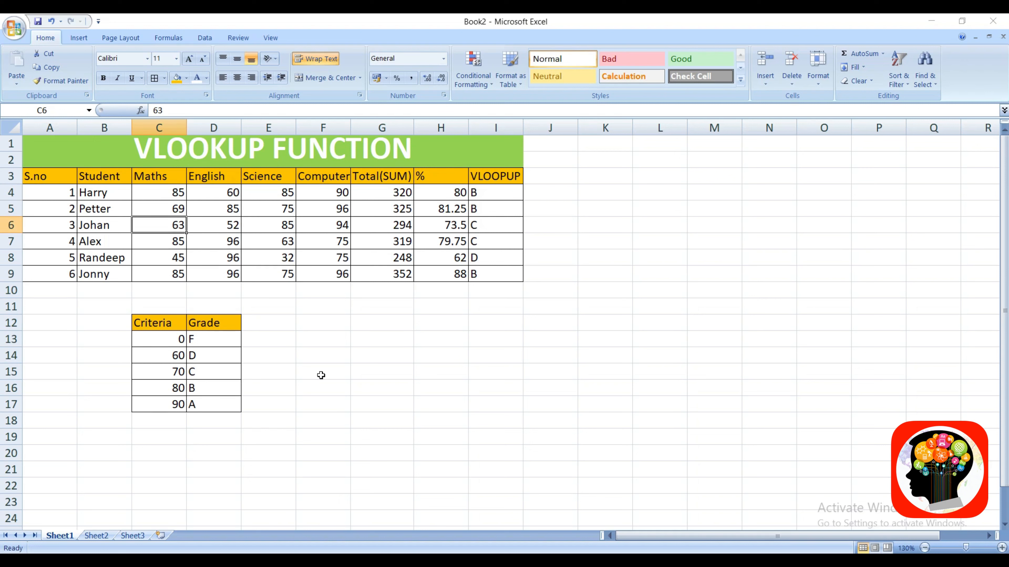
{"action": "key", "text": "Up"}
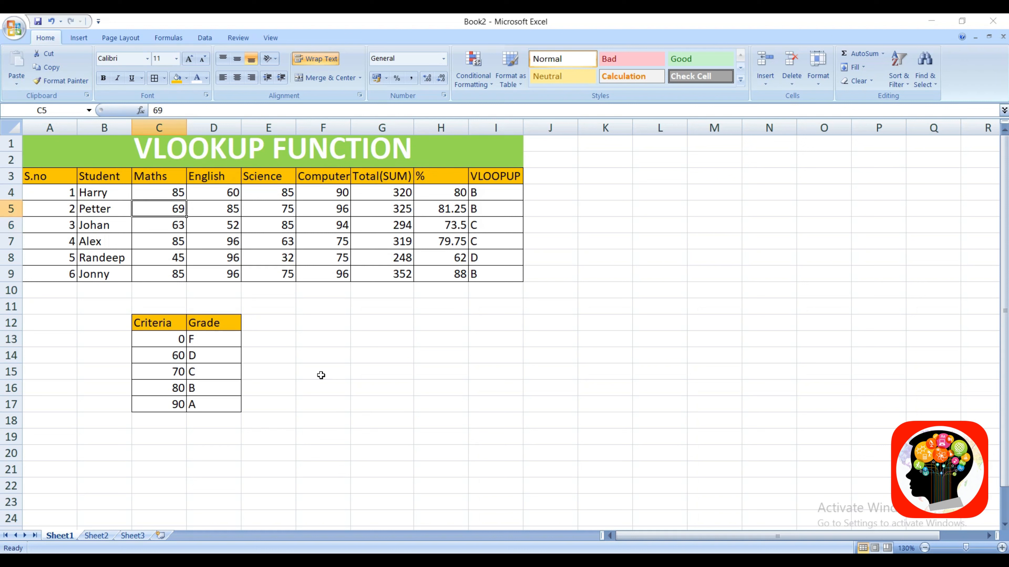
{"action": "type", "text": "80"}
{"action": "key", "text": "Return"}
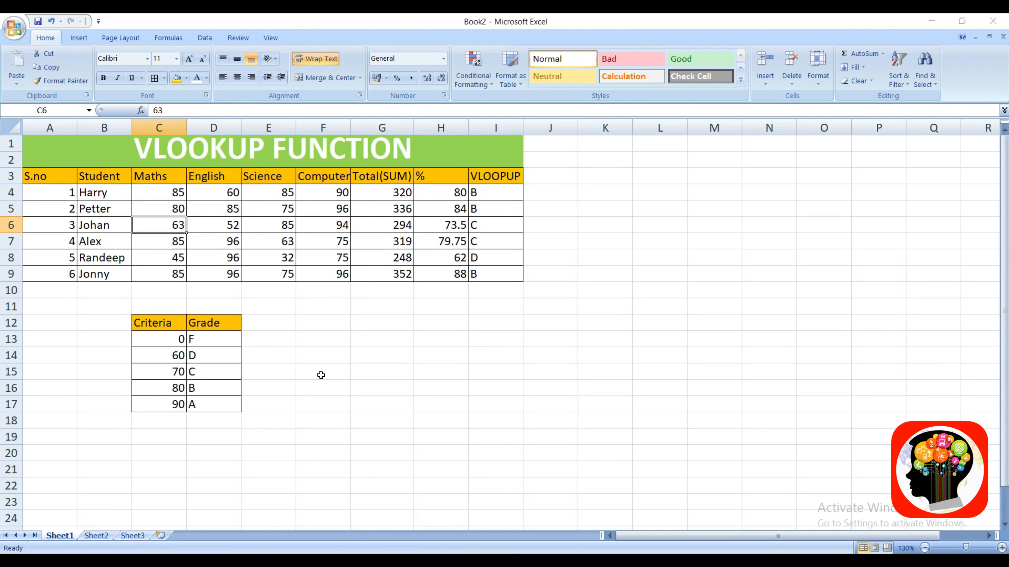
Step: Set the second student's English mark in D5 to 100
{"action": "key", "text": "Right"}
{"action": "key", "text": "Up"}
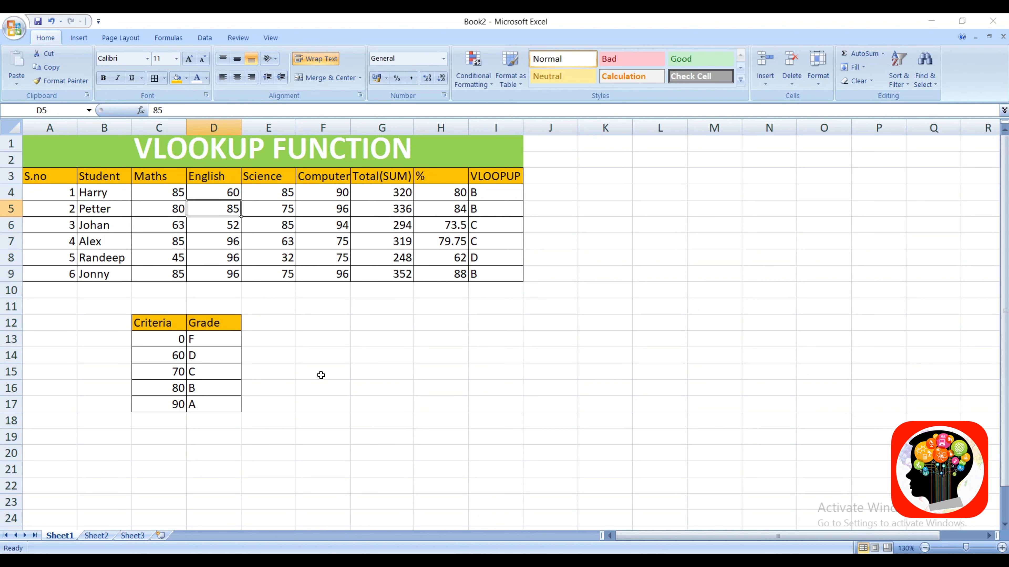
{"action": "type", "text": "100"}
{"action": "key", "text": "Return"}
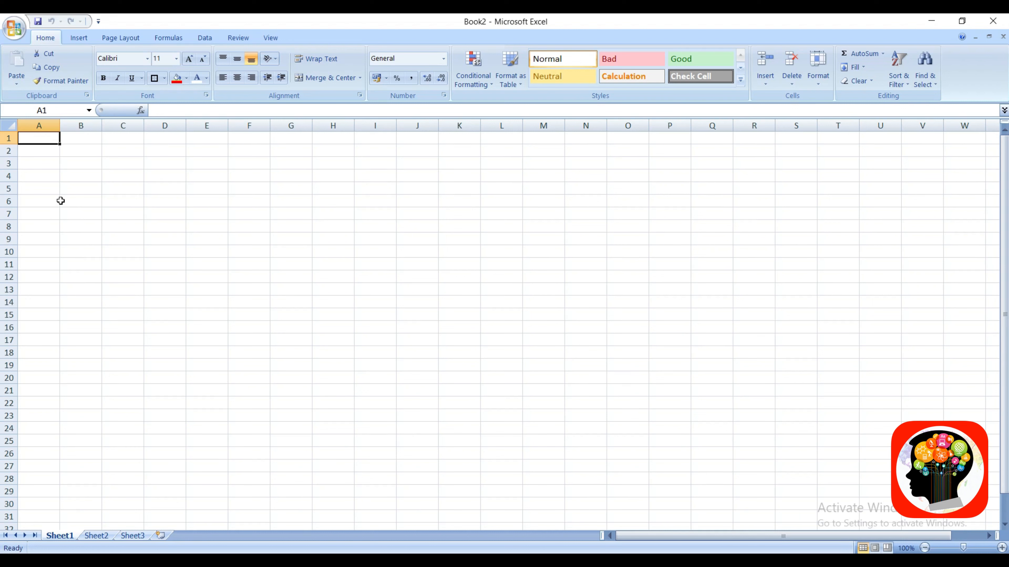
Step: Enter the header "S.no" in cell A3 of the blank sheet
{"action": "left_click", "coordinate": [34, 166]}
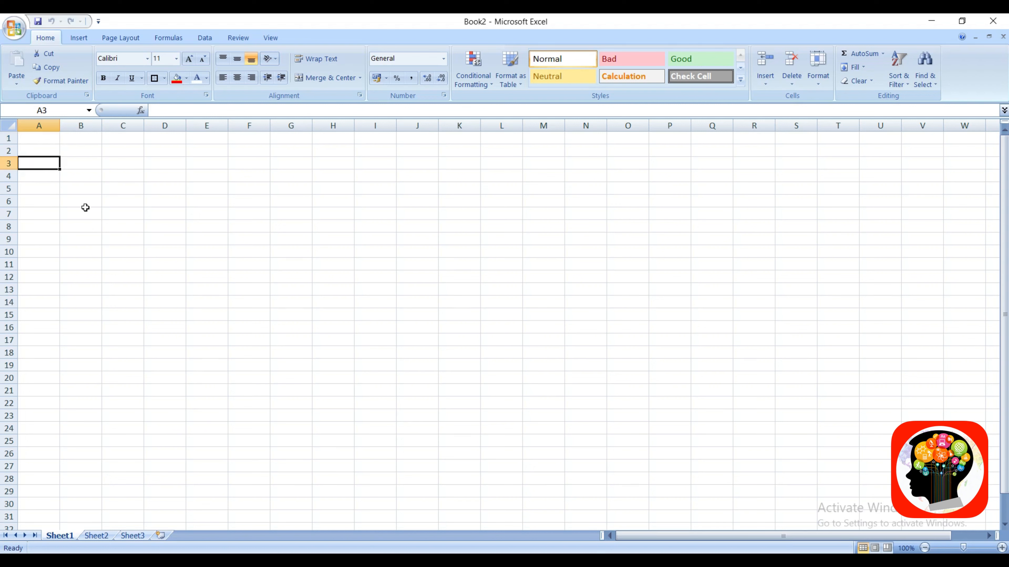
{"action": "type", "text": "s"}
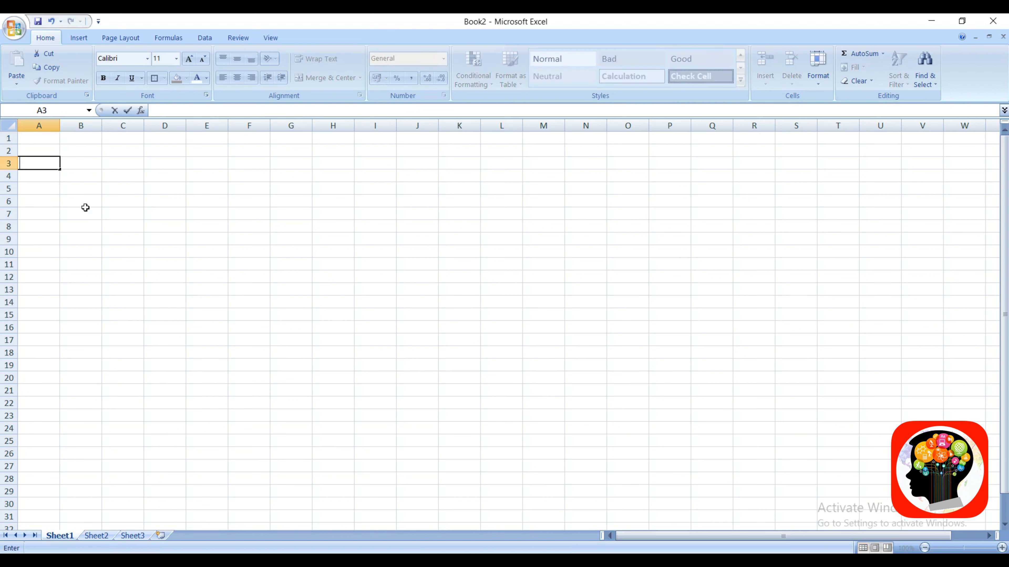
{"action": "type", "text": "S.no"}
{"action": "key", "text": "BackSpace"}
{"action": "key", "text": "BackSpace"}
{"action": "key", "text": "BackSpace"}
{"action": "type", "text": ".no"}
{"action": "key", "text": "BackSpace"}
{"action": "type", "text": "o"}
{"action": "key", "text": "Tab"}
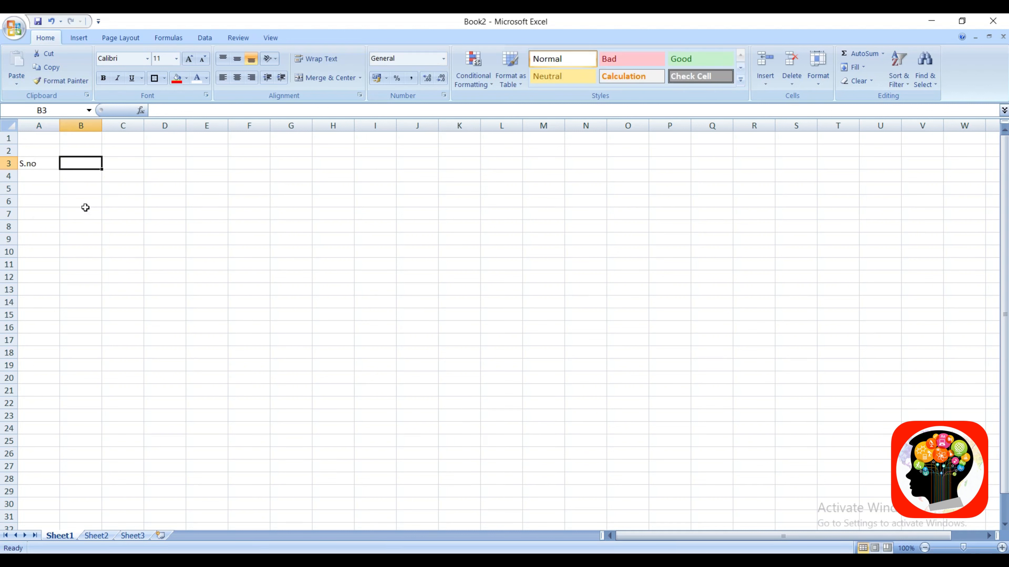
Step: Add the headers "Student" in B3 and "Maths" in C3
{"action": "type", "text": "Stu"}
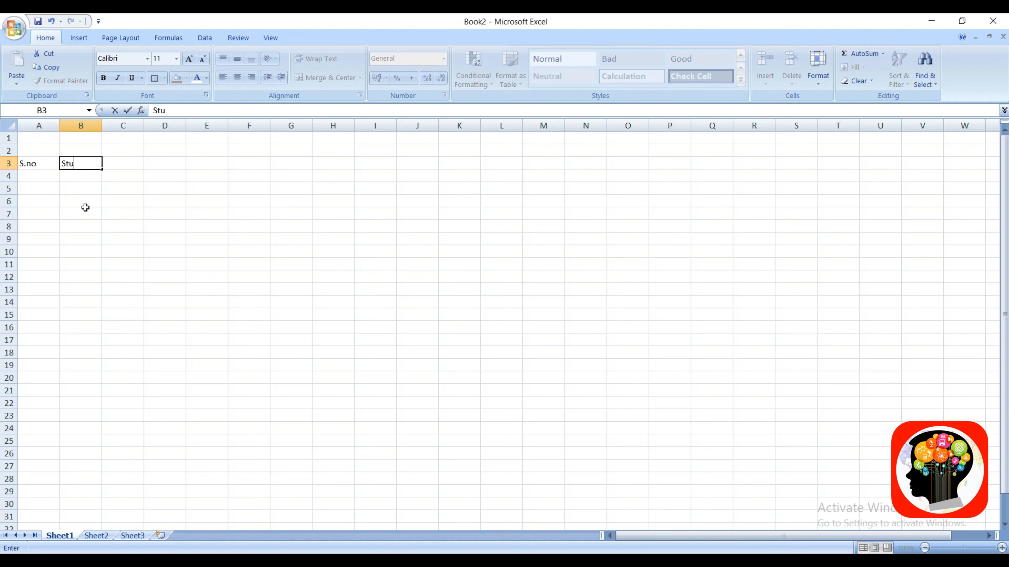
{"action": "type", "text": "dent N"}
{"action": "key", "text": "BackSpace"}
{"action": "key", "text": "Tab"}
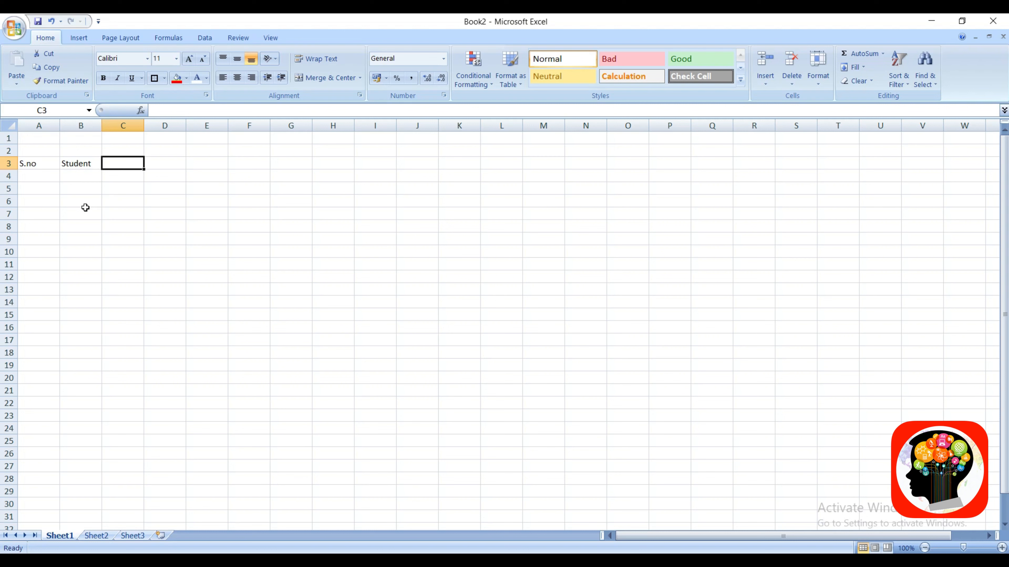
{"action": "type", "text": "Math"}
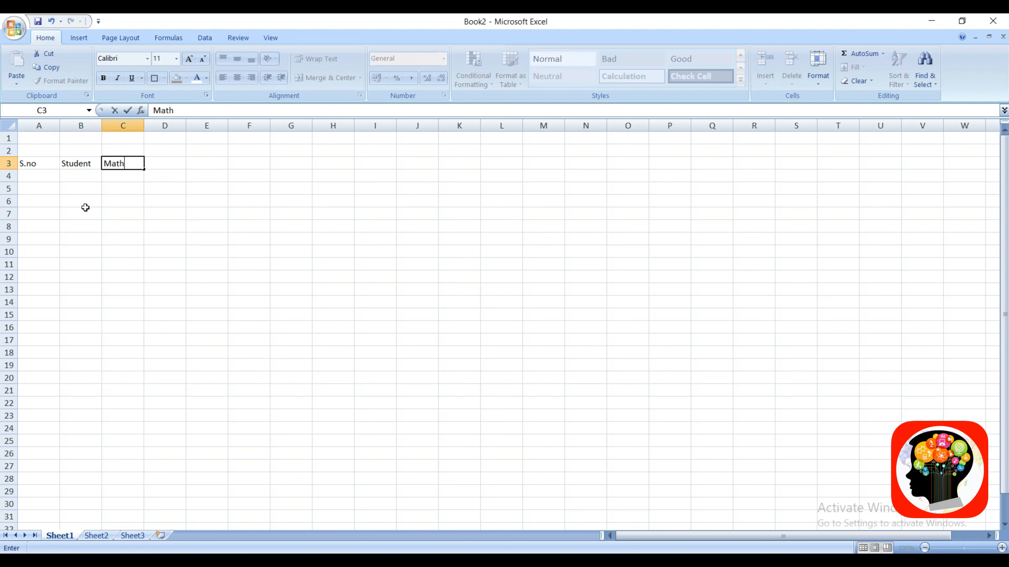
{"action": "type", "text": "s"}
{"action": "key", "text": "Tab"}
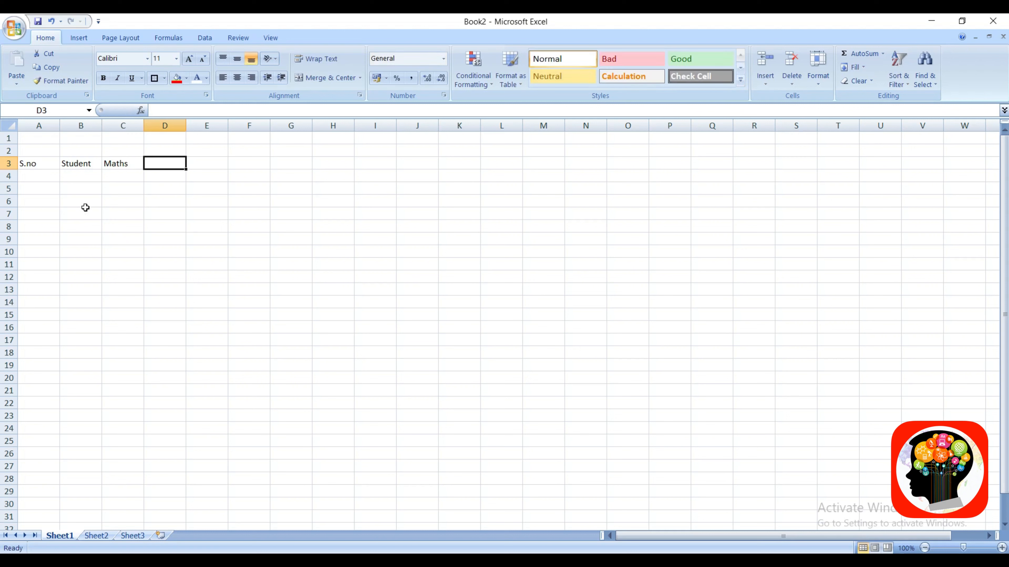
Step: Add the headers "English" in D3 and "Science" in E3
{"action": "type", "text": "E"}
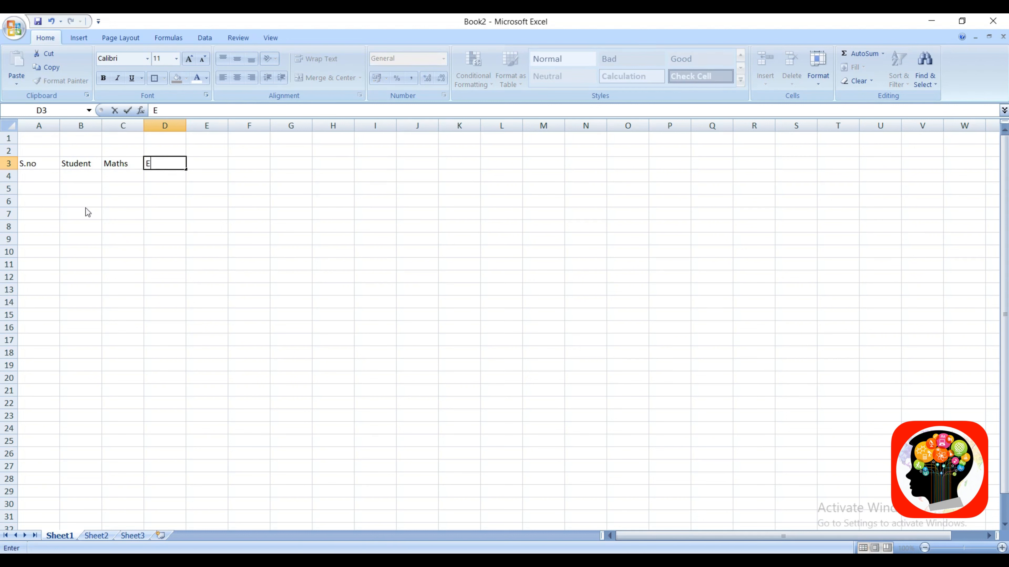
{"action": "type", "text": "nglish"}
{"action": "key", "text": "Tab"}
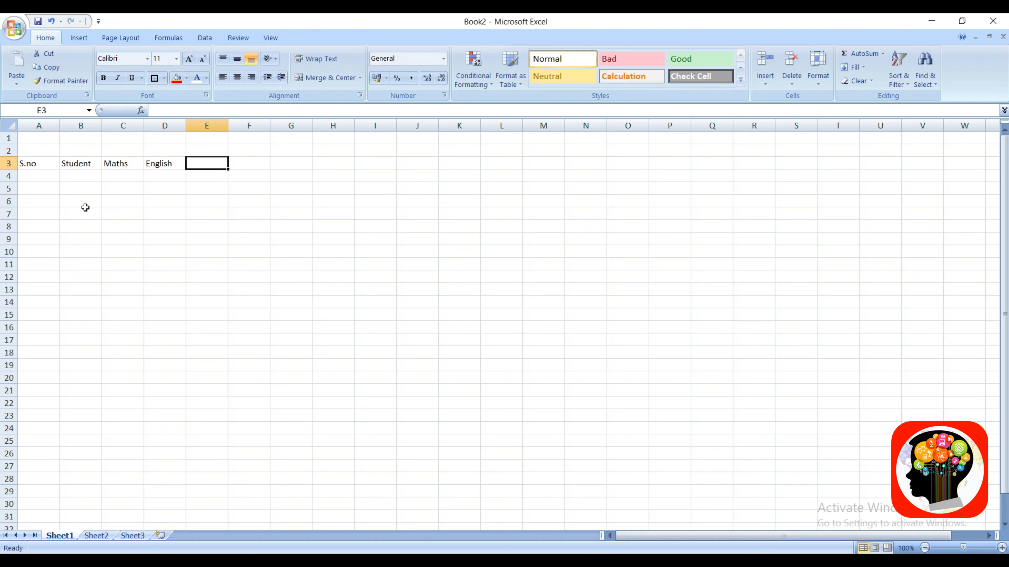
{"action": "type", "text": "Sci"}
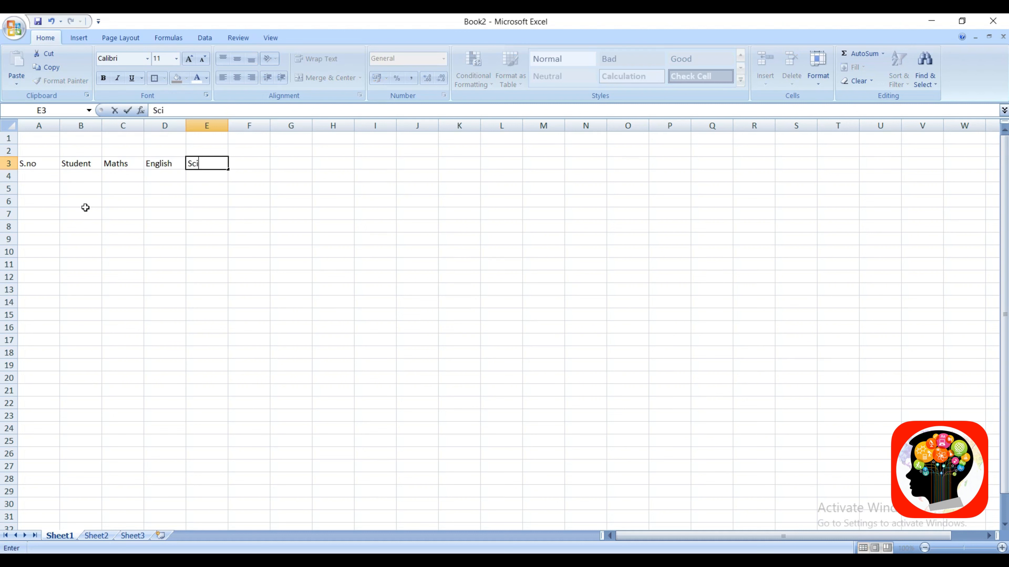
{"action": "type", "text": "ence"}
{"action": "key", "text": "Tab"}
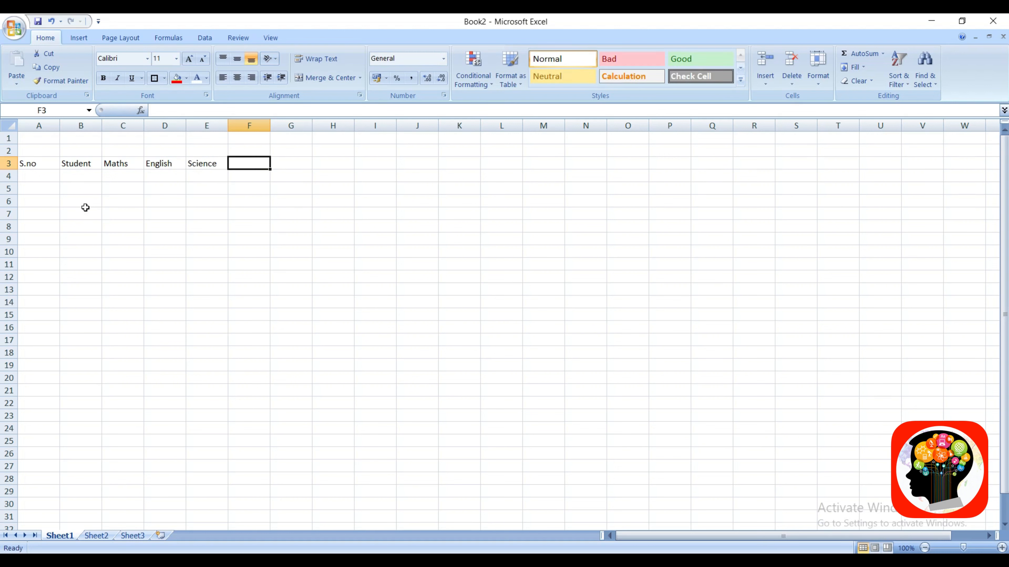
Step: Add the header "Computer" with a capital C in F3
{"action": "type", "text": "com"}
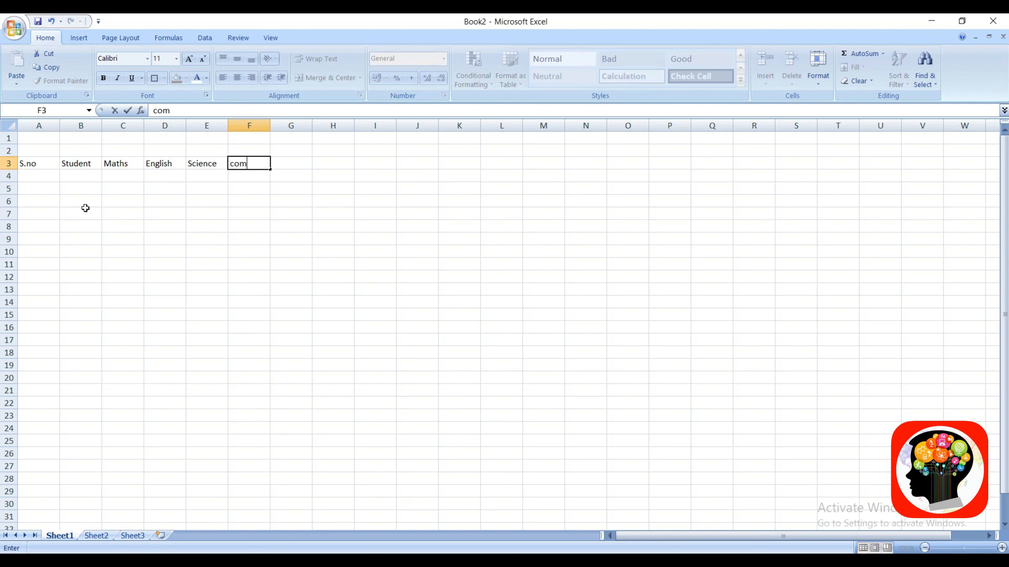
{"action": "key", "text": "BackSpace"}
{"action": "key", "text": "BackSpace"}
{"action": "key", "text": "BackSpace"}
{"action": "type", "text": "Computer"}
{"action": "key", "text": "Tab"}
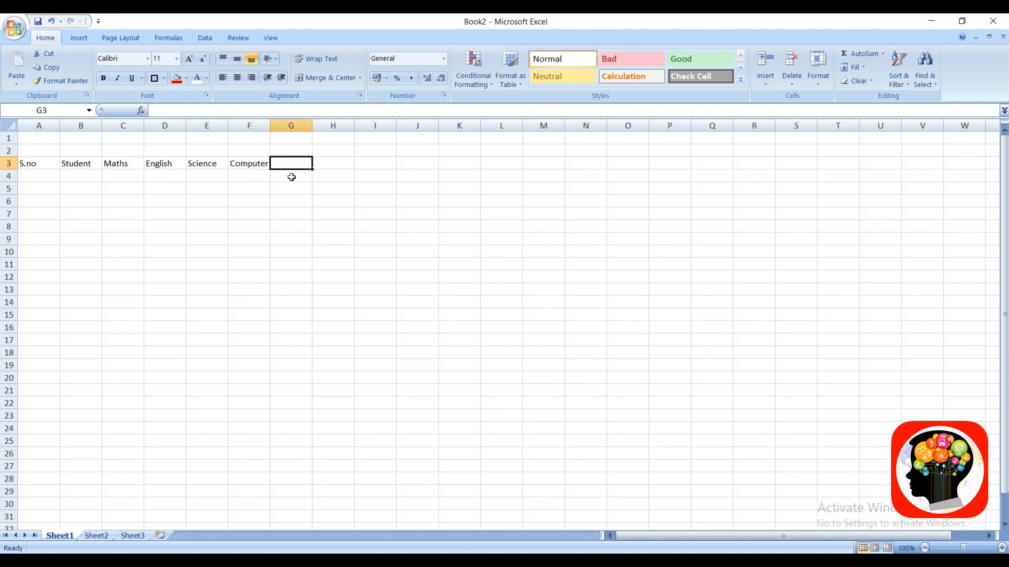
Step: Enter the header "Total(SUM)" in G3 and autofit column G to its text
{"action": "type", "text": "T"}
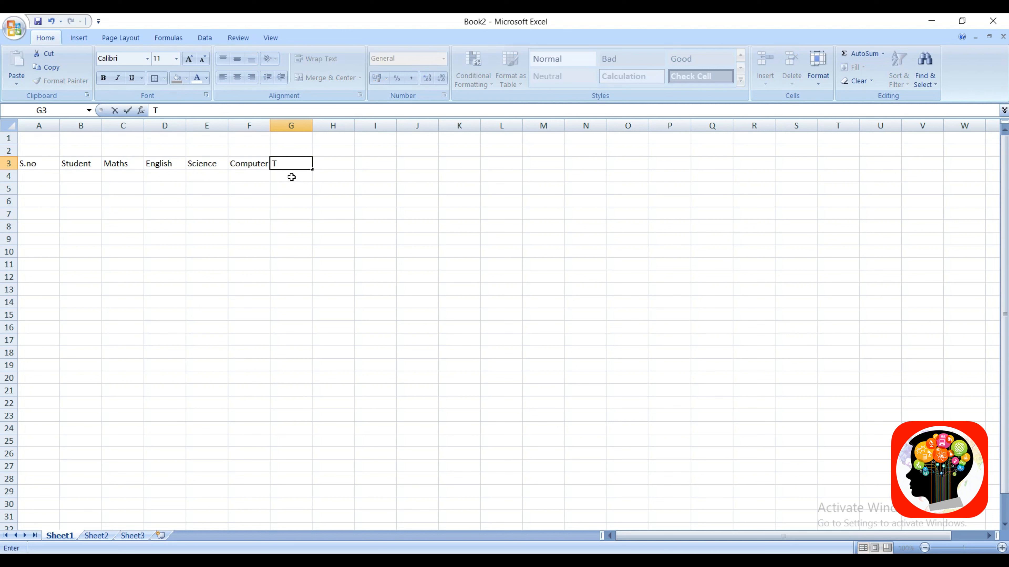
{"action": "type", "text": "otal(Sum"}
{"action": "key", "text": "BackSpace"}
{"action": "key", "text": "BackSpace"}
{"action": "key", "text": "Caps_Lock"}
{"action": "type", "text": "UM"}
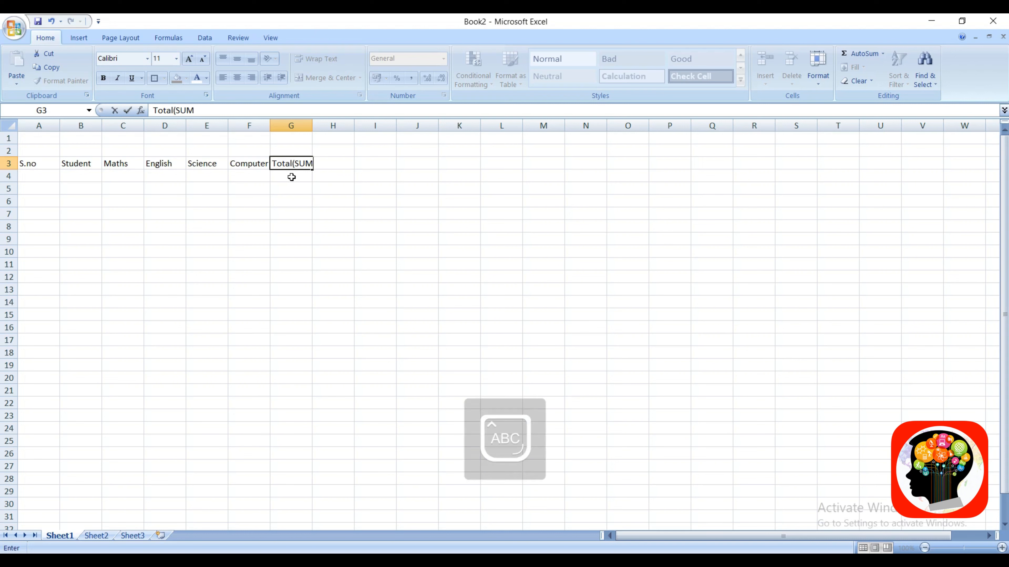
{"action": "type", "text": ")"}
{"action": "key", "text": "Tab"}
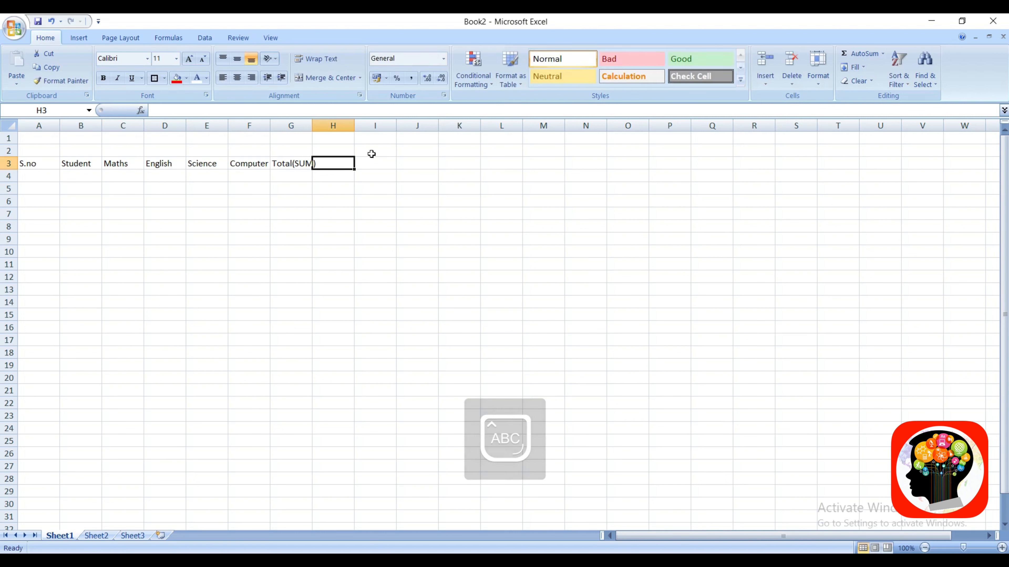
{"action": "double_click", "coordinate": [311, 125]}
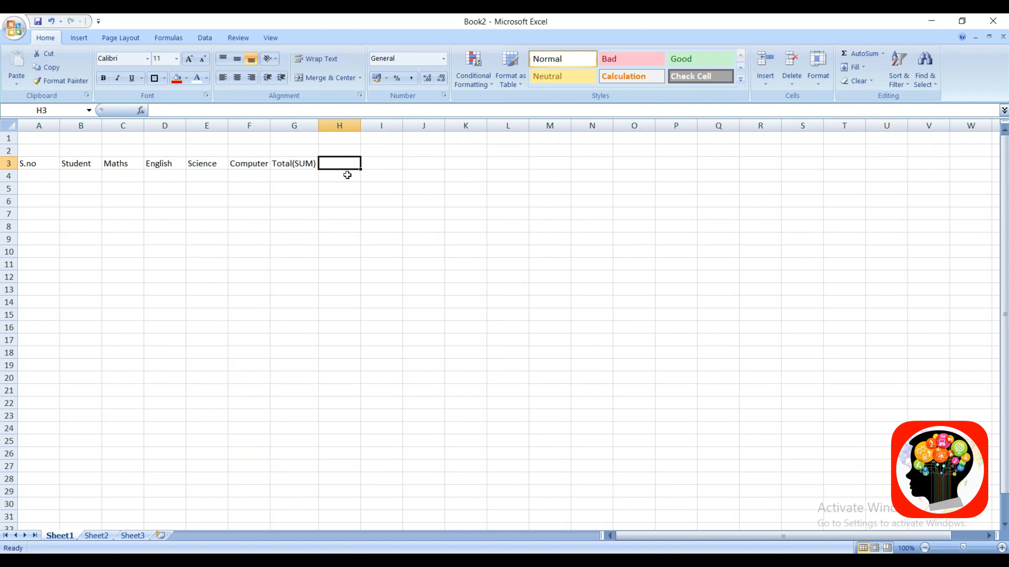
Step: Add the headers "%" in H3 and "VLOOPUP" in I3
{"action": "type", "text": "%"}
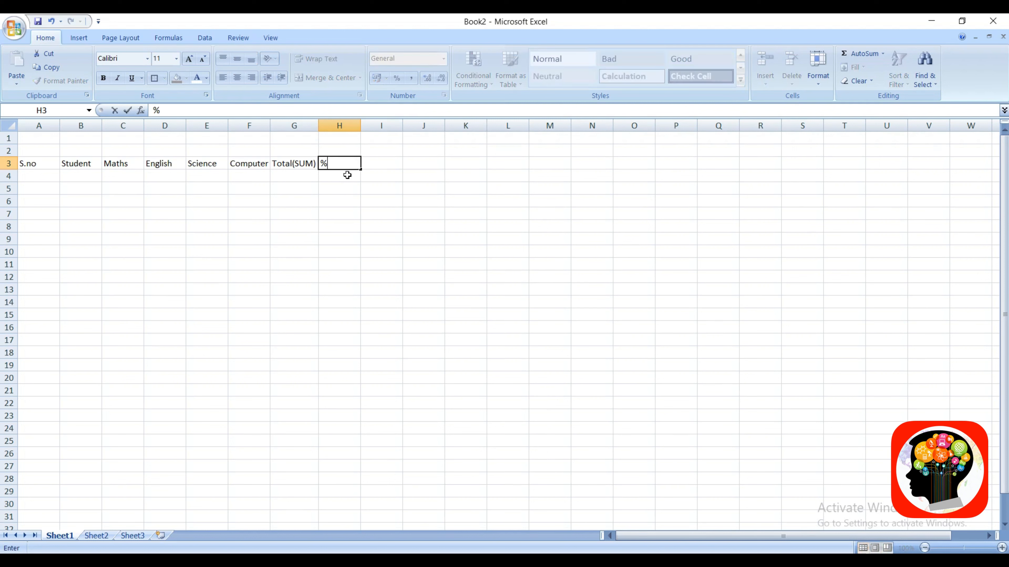
{"action": "key", "text": "Tab"}
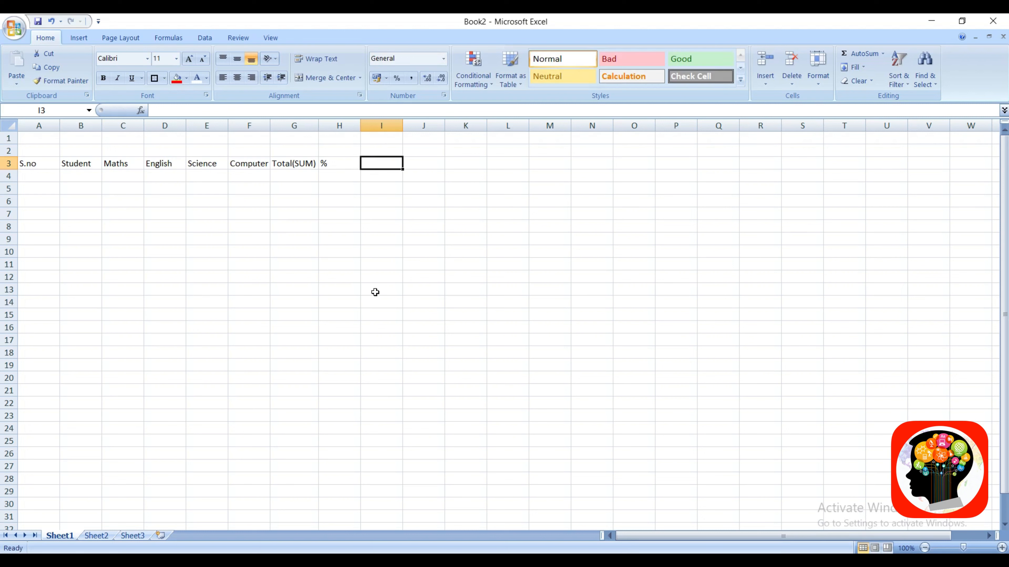
{"action": "type", "text": "v"}
{"action": "key", "text": "BackSpace"}
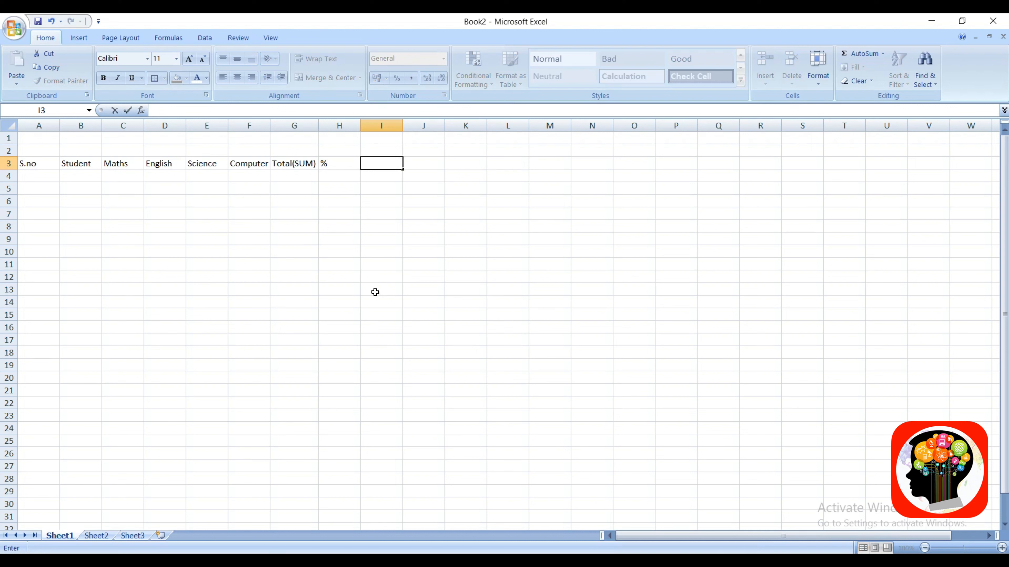
{"action": "type", "text": "VLOOPUP"}
{"action": "key", "text": "Tab"}
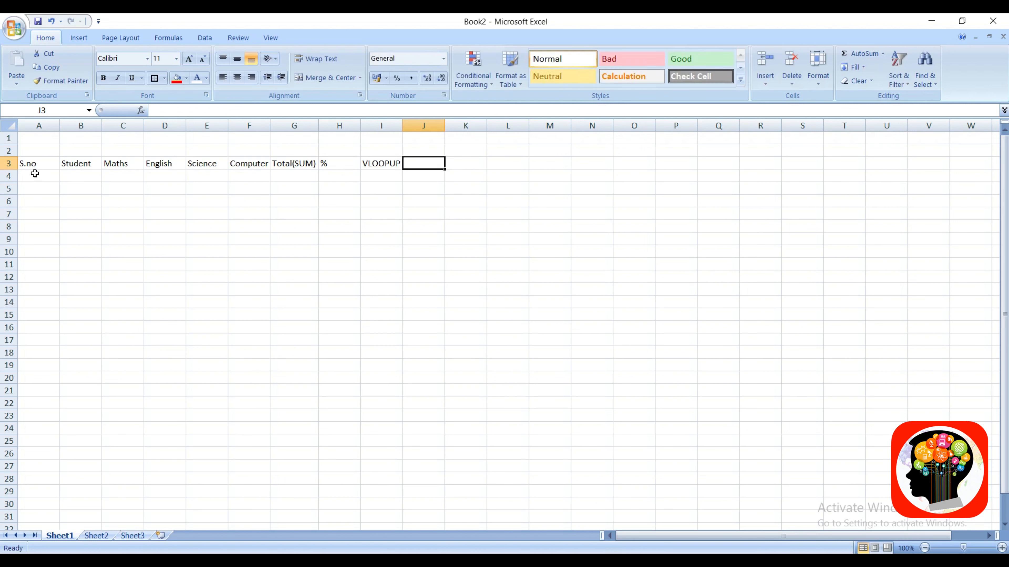
Step: Merge and center A1:I2 above the headers and enter the title "VLOOKUP FUNCTION" in it
{"action": "left_click_drag", "start_coordinate": [38, 139], "coordinate": [379, 151]}
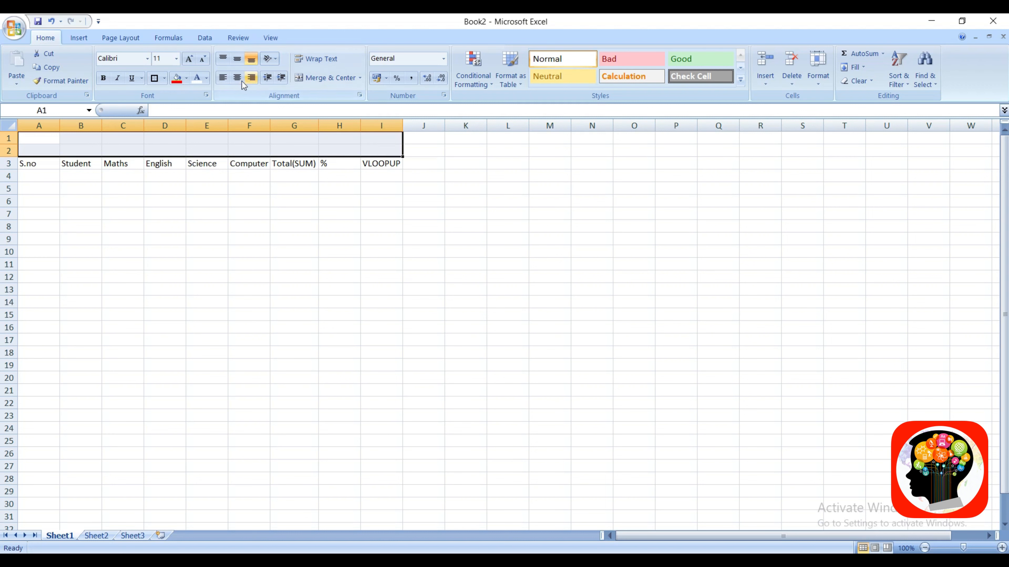
{"action": "left_click", "coordinate": [326, 78]}
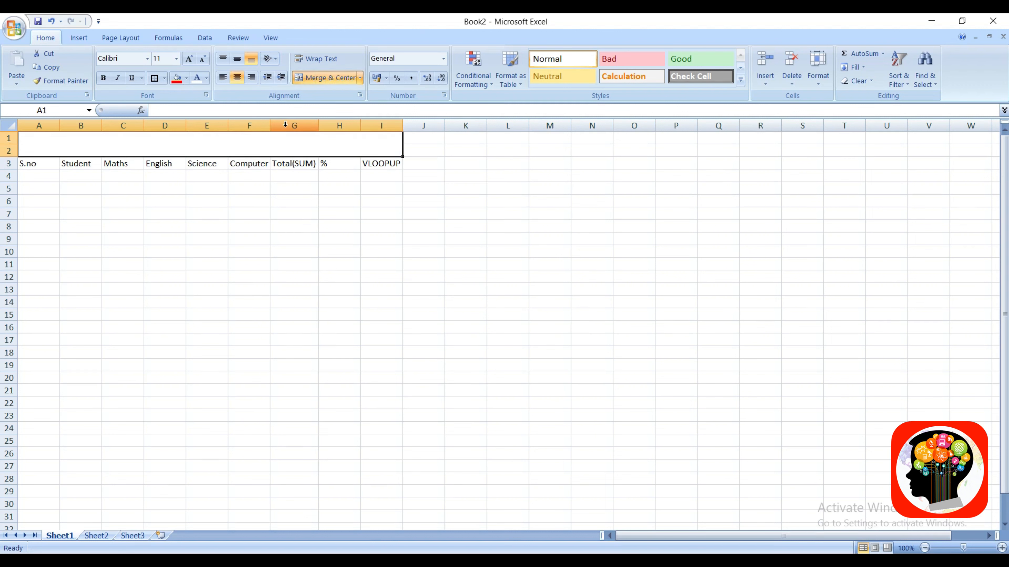
{"action": "type", "text": "VLOO"}
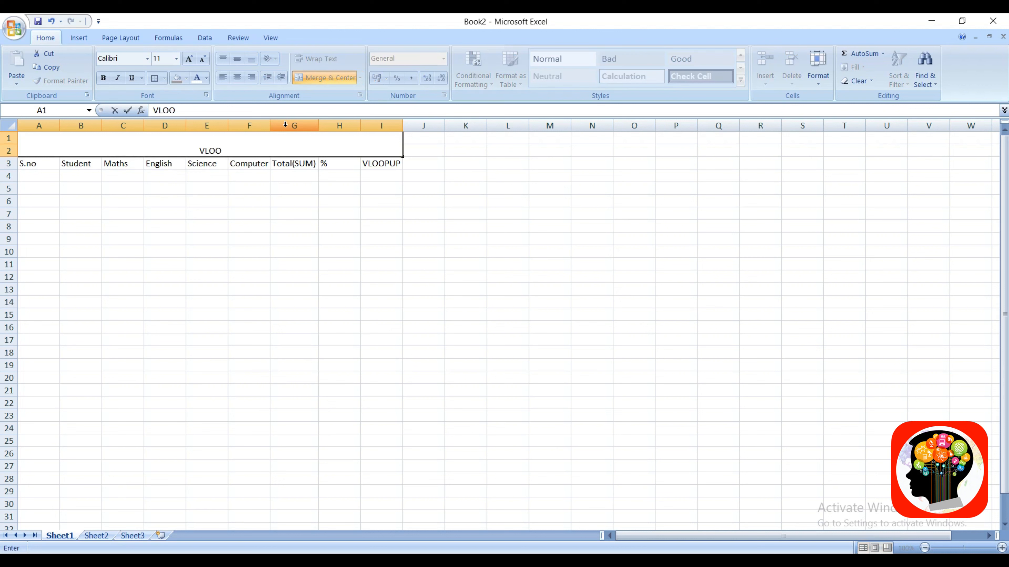
{"action": "type", "text": "KUP FUNCTION"}
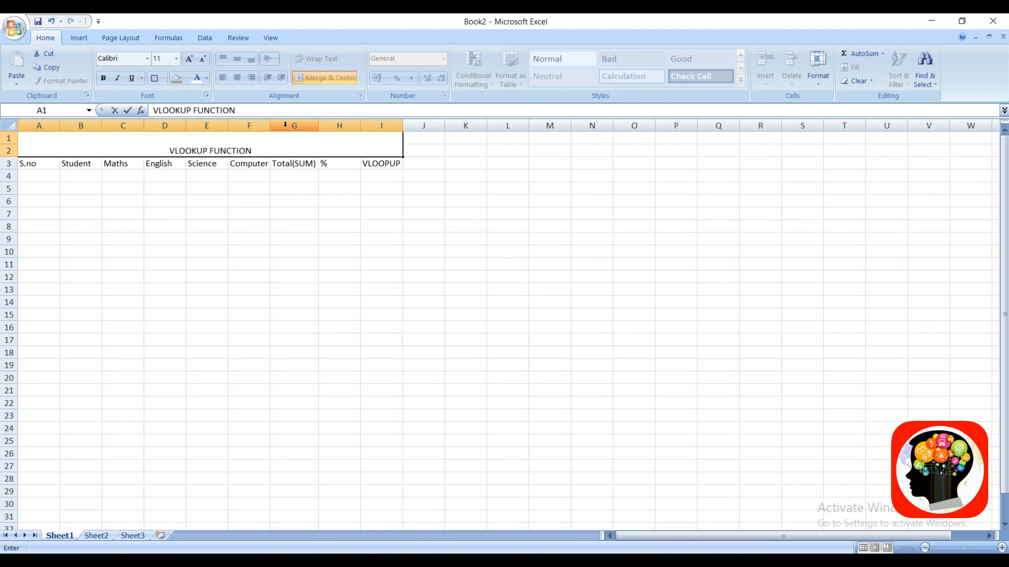
{"action": "key", "text": "Return"}
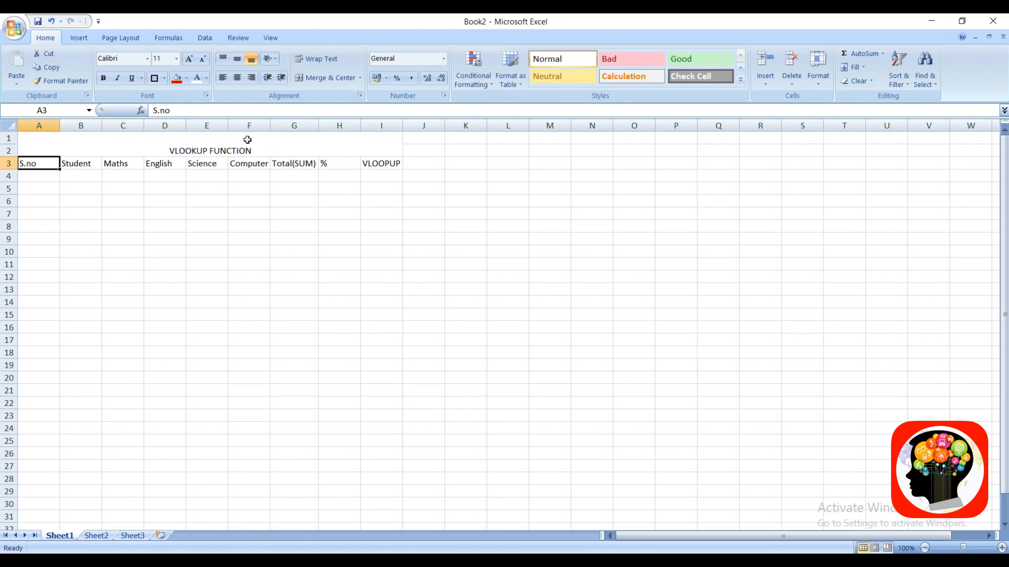
Step: Format the merged title as bold white 28-point text on a light green fill
{"action": "left_click", "coordinate": [316, 147]}
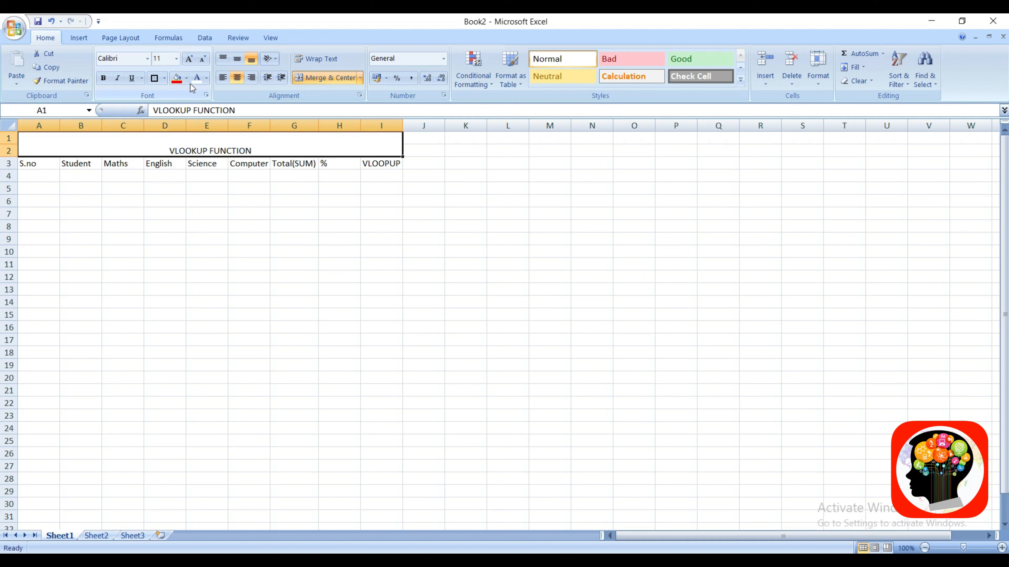
{"action": "left_click", "coordinate": [102, 78]}
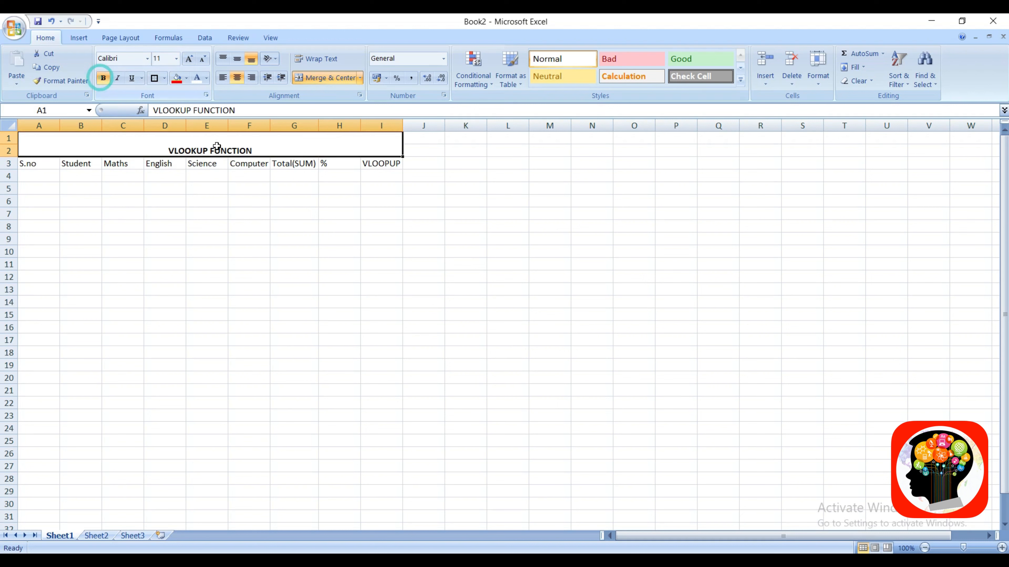
{"action": "left_click", "coordinate": [187, 78]}
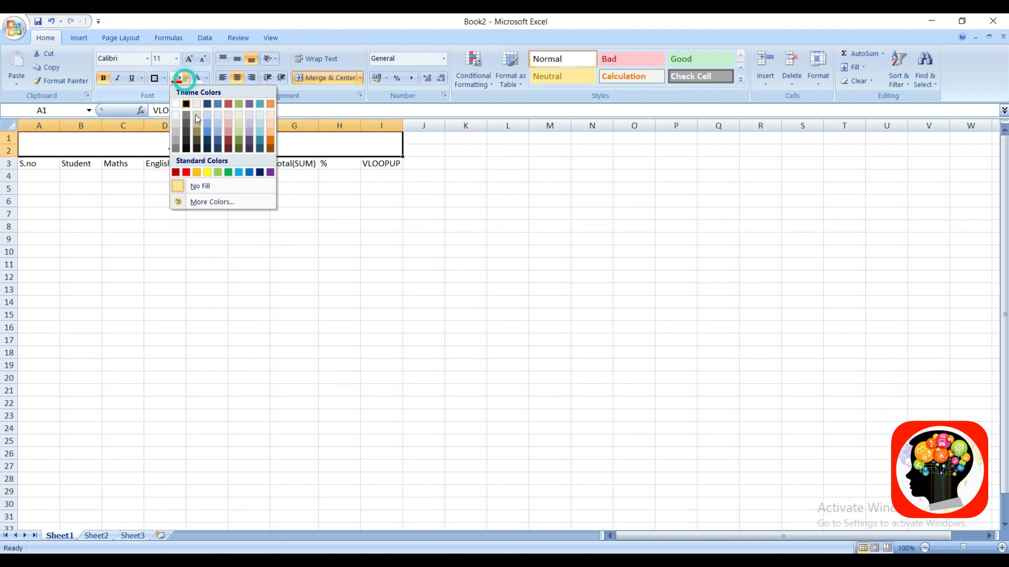
{"action": "left_click", "coordinate": [217, 172]}
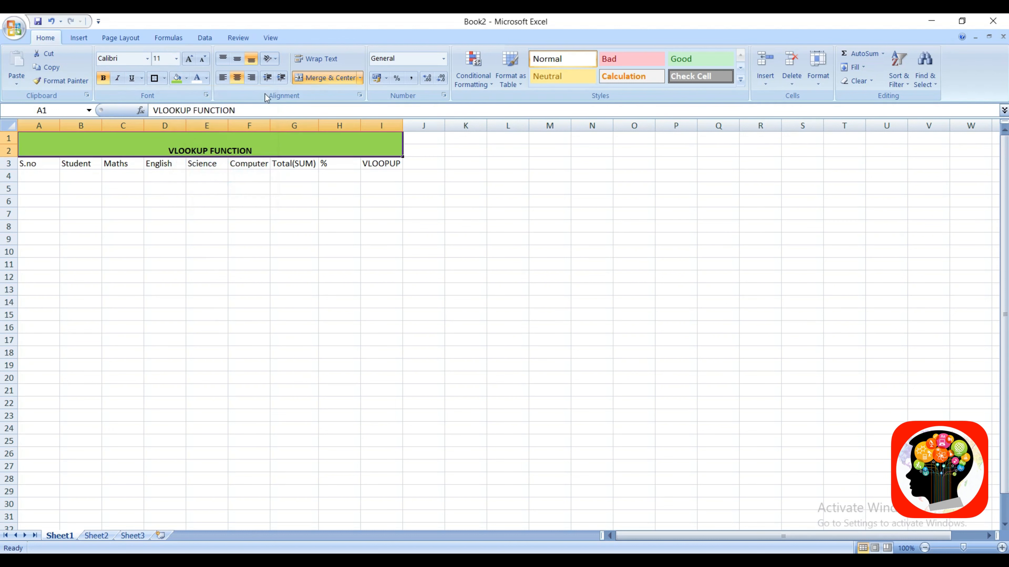
{"action": "left_click", "coordinate": [197, 78]}
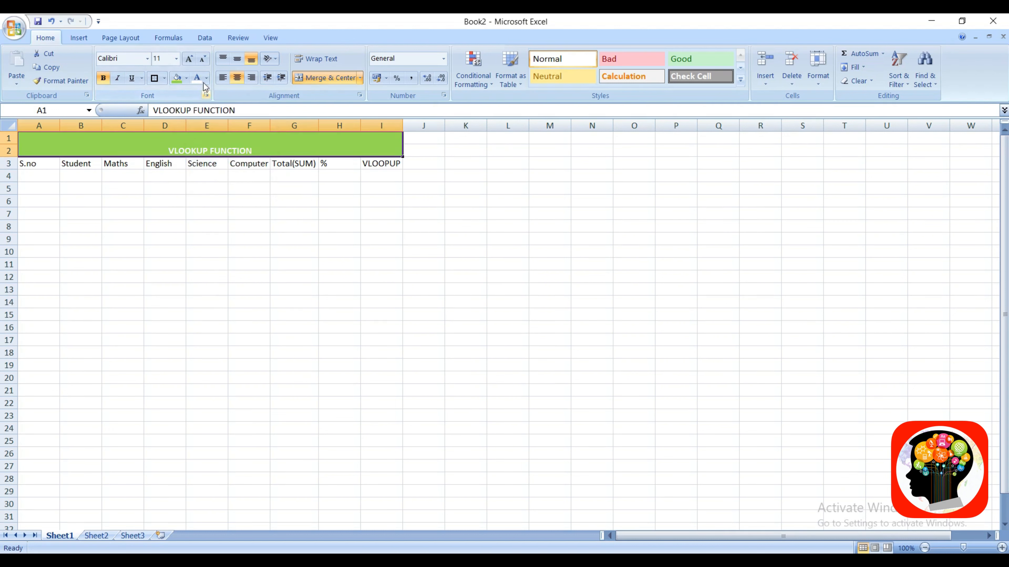
{"action": "left_click", "coordinate": [177, 59]}
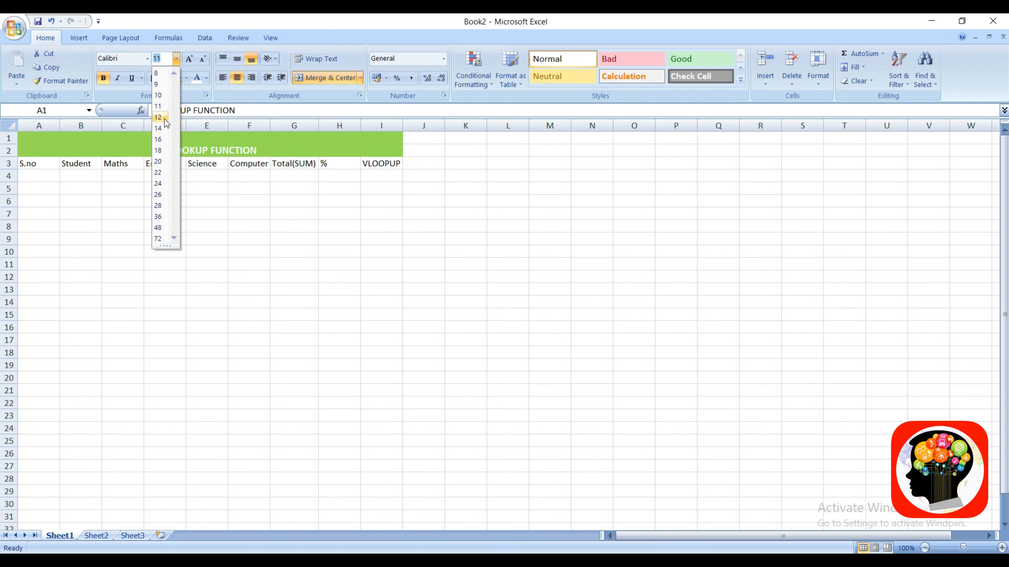
{"action": "left_click", "coordinate": [159, 206]}
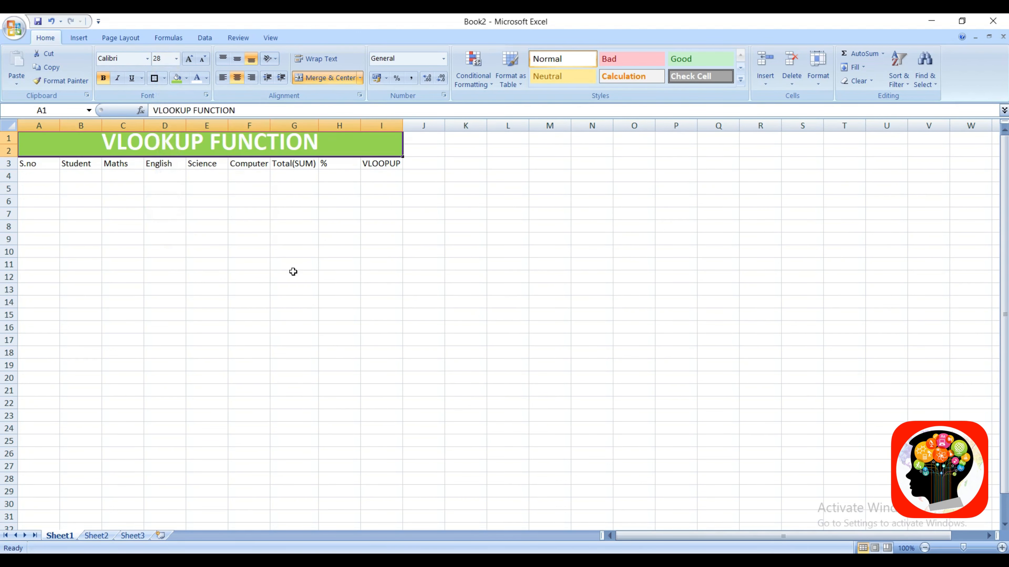
Step: Number the S.no column from 1 to 6 in A4:A9 by entering 1 and 2 and filling the series down
{"action": "scroll", "coordinate": [294, 265], "scroll_direction": "up", "scroll_amount": 2, "text": "ctrl"}
{"action": "scroll", "coordinate": [294, 266], "scroll_direction": "down", "scroll_amount": 1}
{"action": "scroll", "coordinate": [255, 181], "scroll_direction": "up", "scroll_amount": 1}
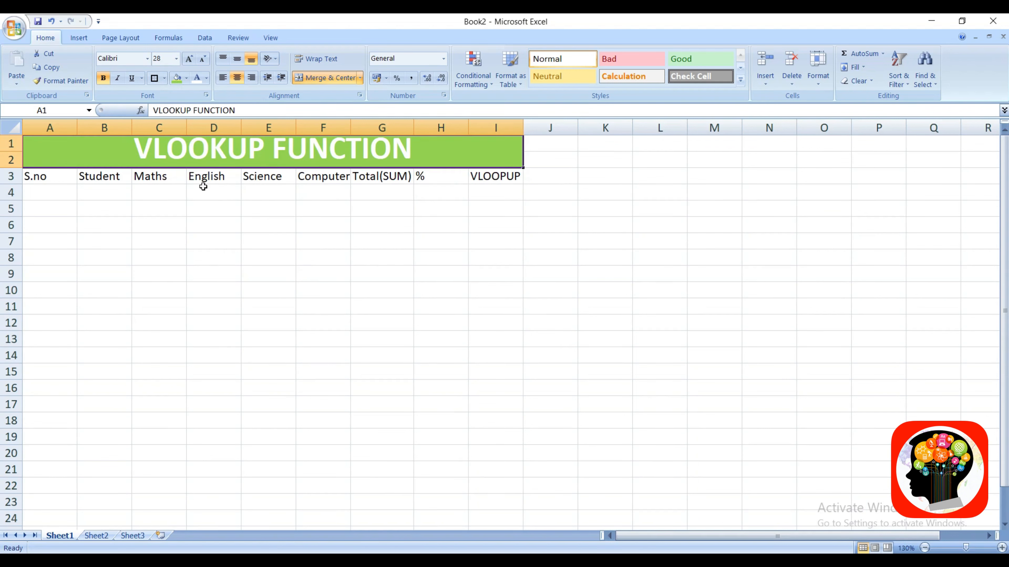
{"action": "left_click", "coordinate": [51, 197]}
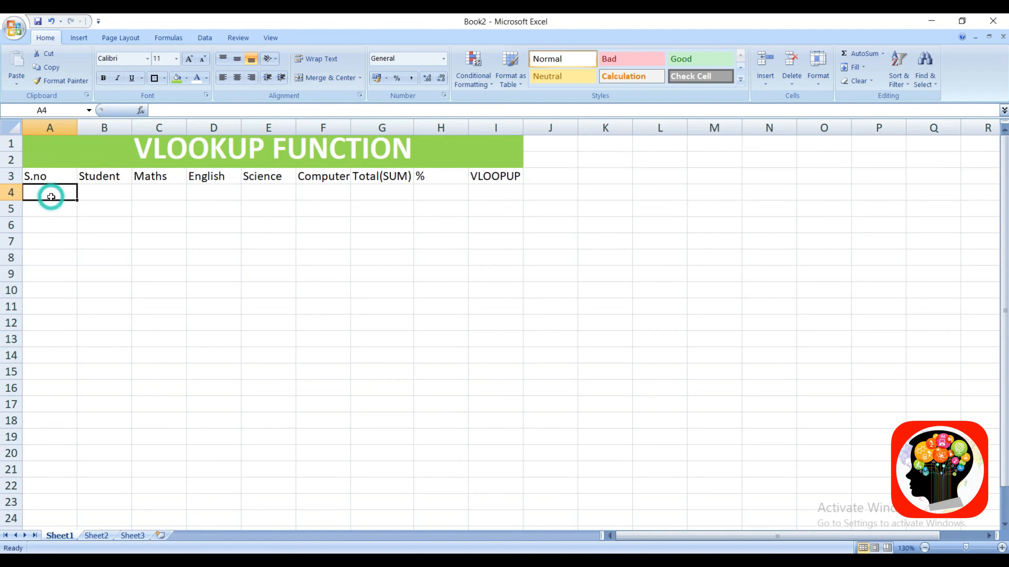
{"action": "type", "text": "1"}
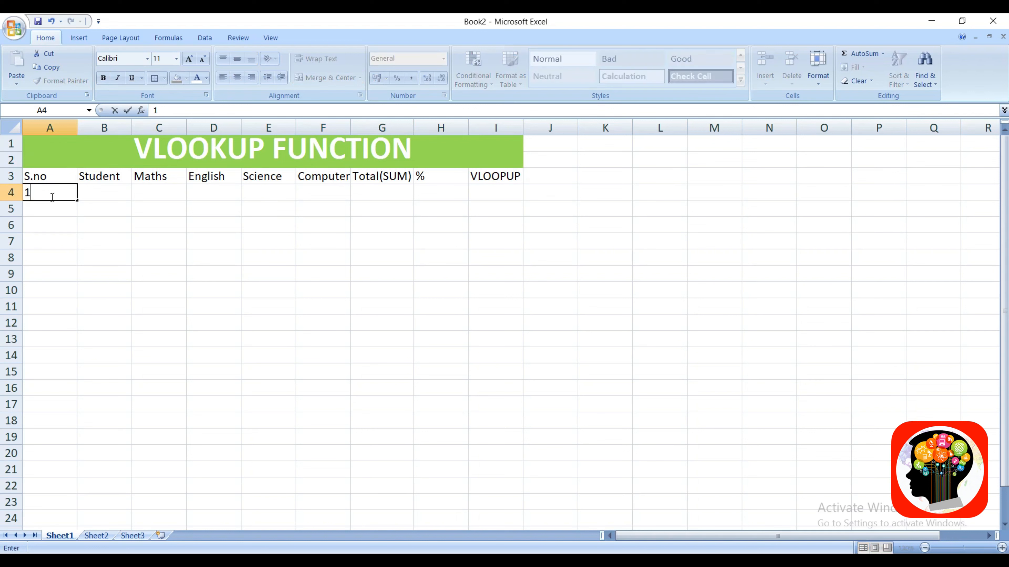
{"action": "key", "text": "Return"}
{"action": "type", "text": "2"}
{"action": "key", "text": "Return"}
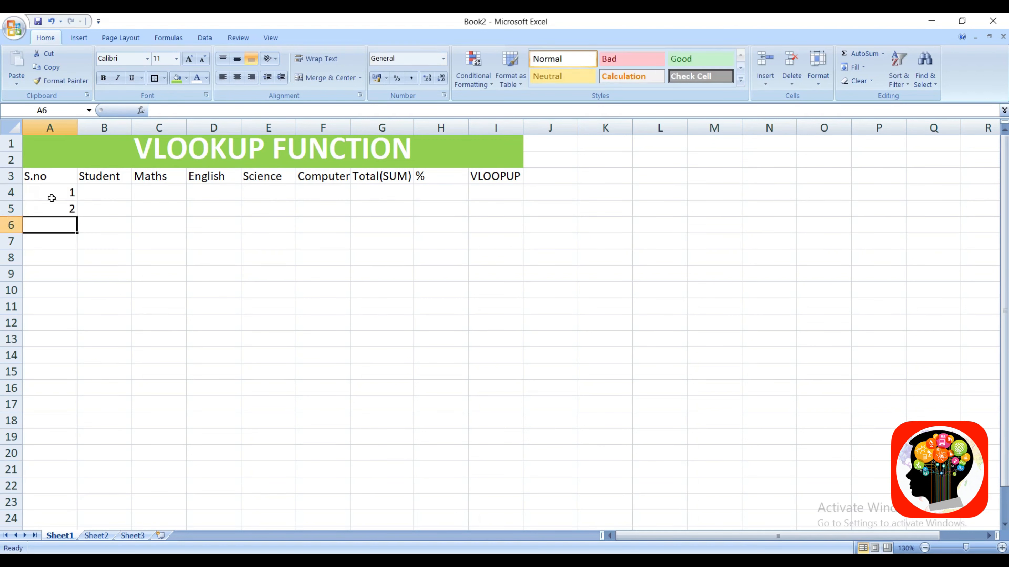
{"action": "left_click_drag", "start_coordinate": [55, 194], "coordinate": [68, 285]}
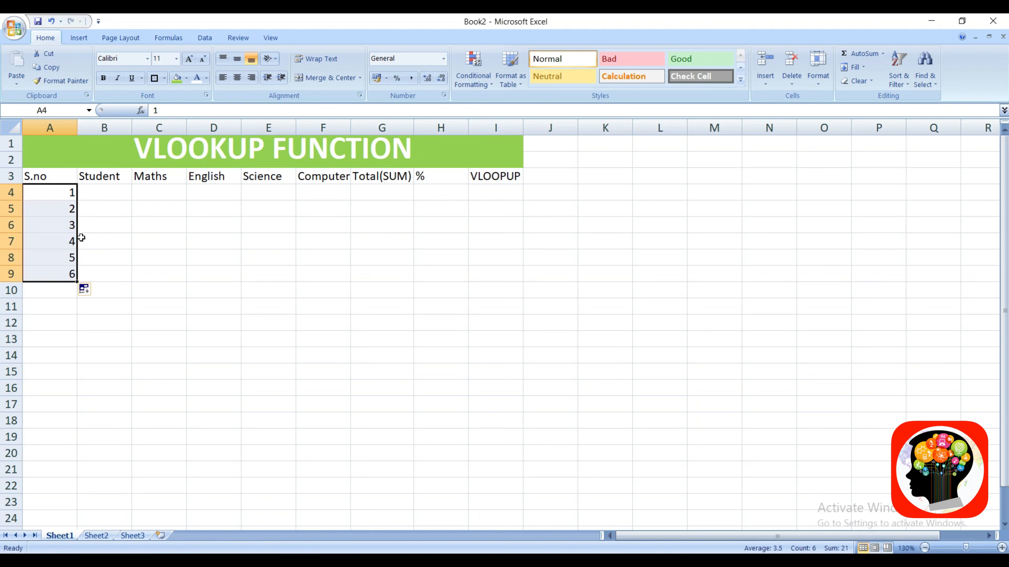
Step: Enter the first student's name in B4 with only its initial letter capitalized
{"action": "left_click", "coordinate": [111, 193]}
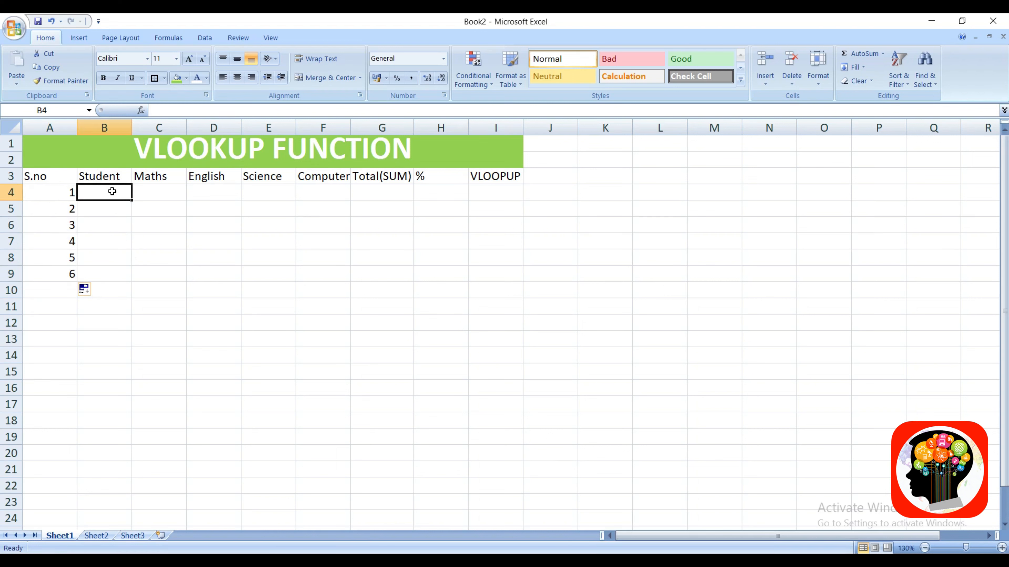
{"action": "type", "text": "ha"}
{"action": "key", "text": "BackSpace"}
{"action": "key", "text": "BackSpace"}
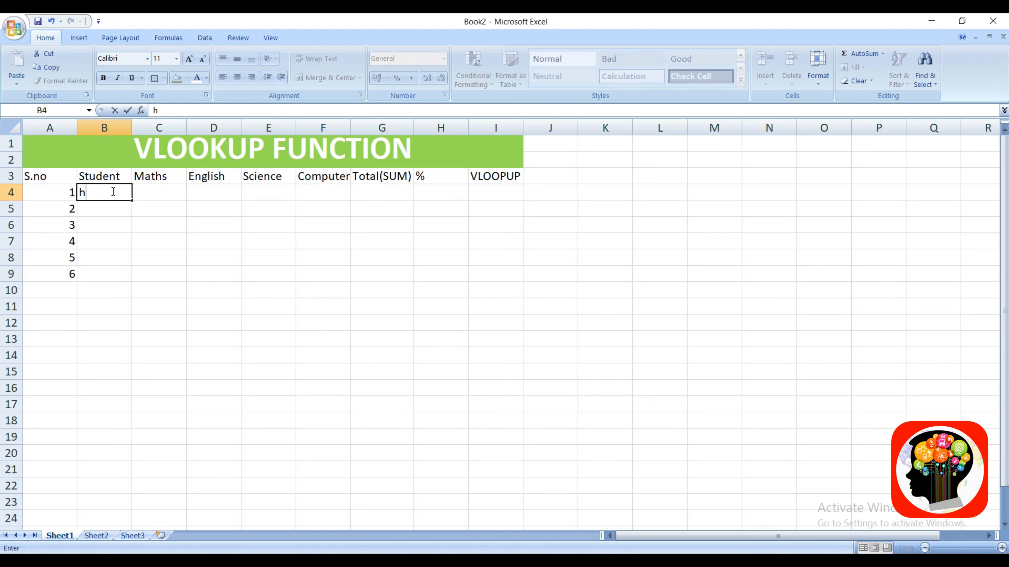
{"action": "type", "text": "HAR"}
{"action": "key", "text": "BackSpace"}
{"action": "key", "text": "BackSpace"}
{"action": "key", "text": "Caps_Lock"}
{"action": "type", "text": "arry"}
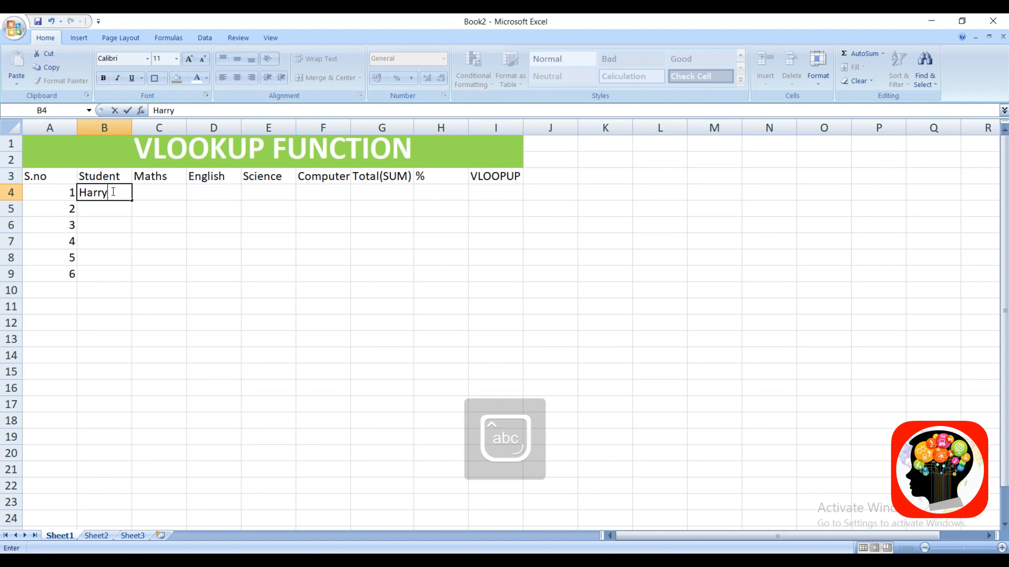
{"action": "key", "text": "Return"}
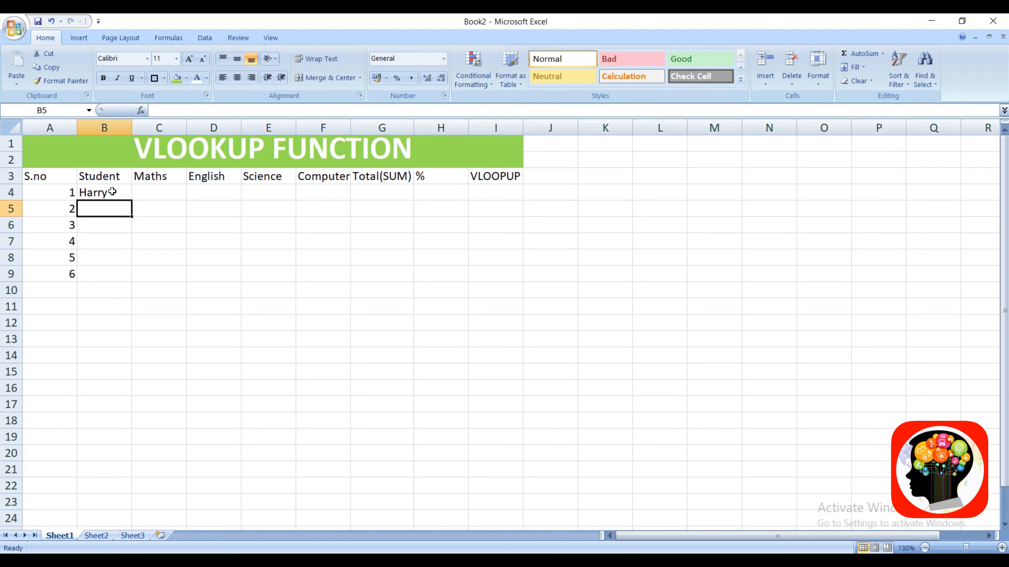
Step: Enter the second, third and fourth students' names in B5:B7
{"action": "type", "text": "Petter"}
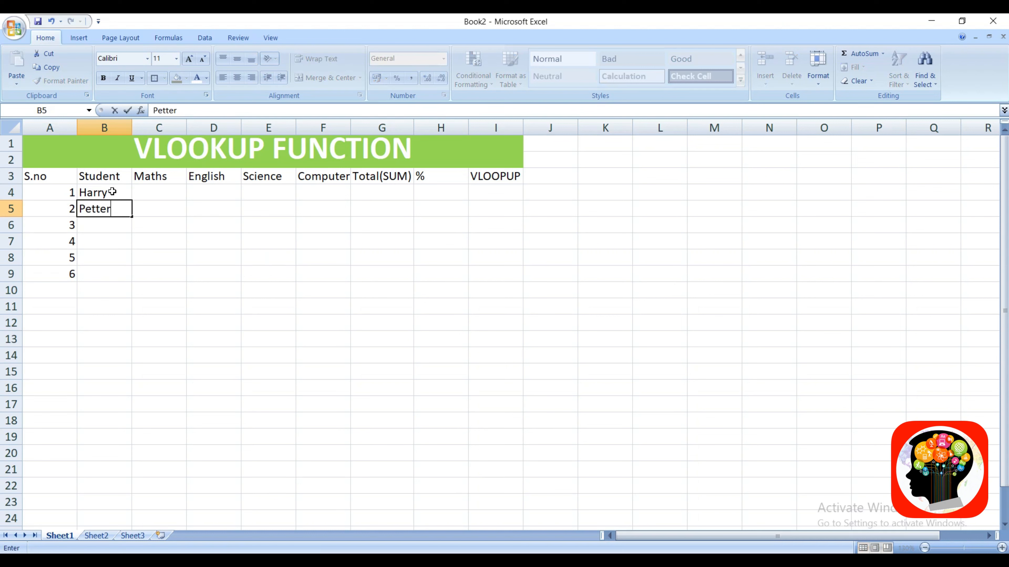
{"action": "key", "text": "Return"}
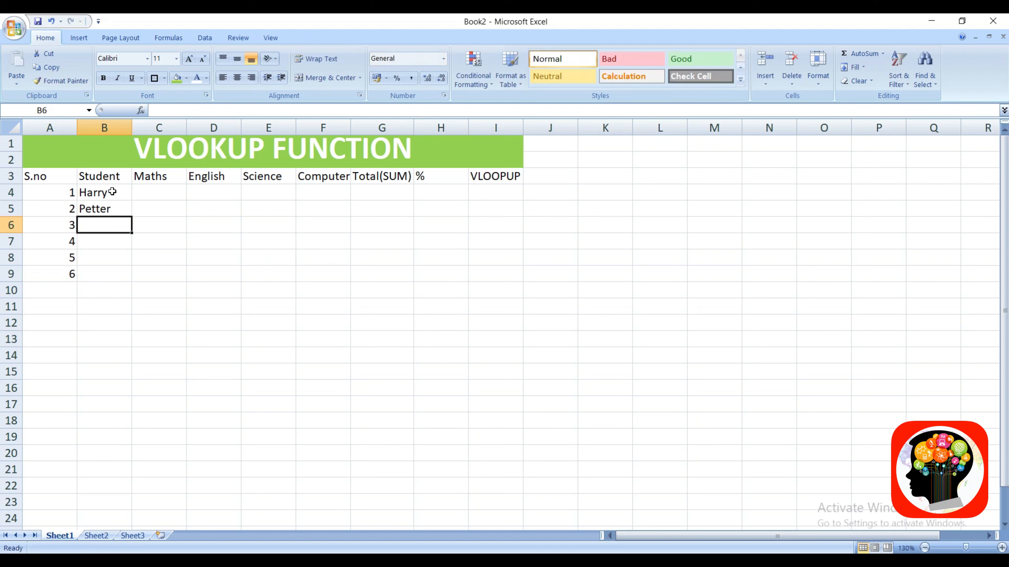
{"action": "type", "text": "Johan"}
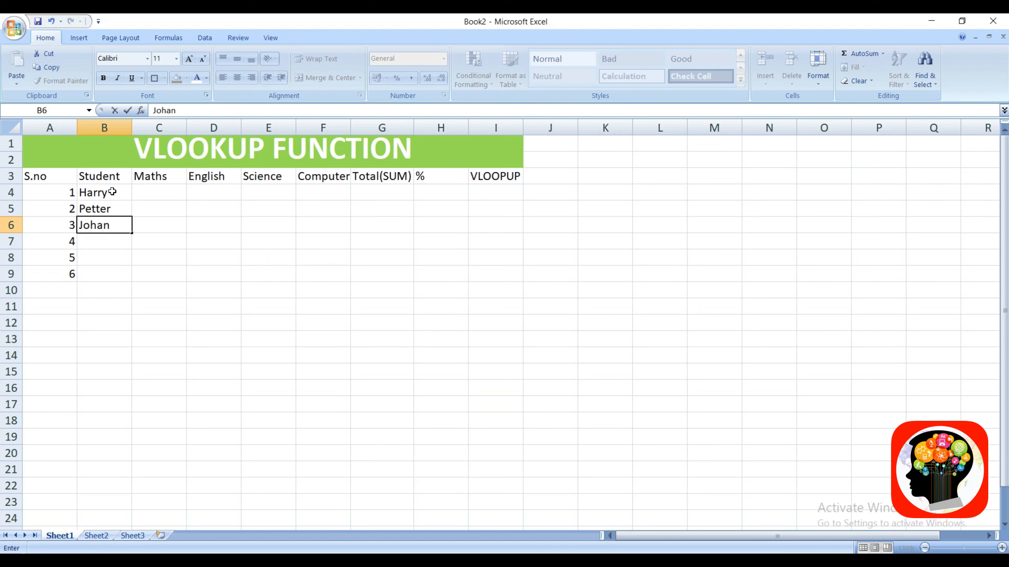
{"action": "key", "text": "Return"}
{"action": "type", "text": "Ale"}
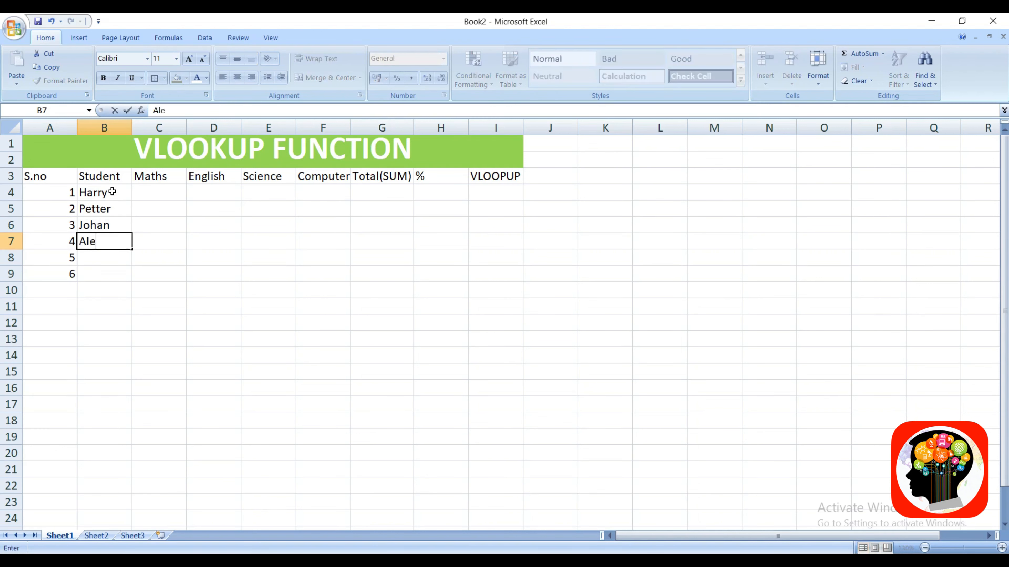
{"action": "type", "text": "x"}
{"action": "key", "text": "Return"}
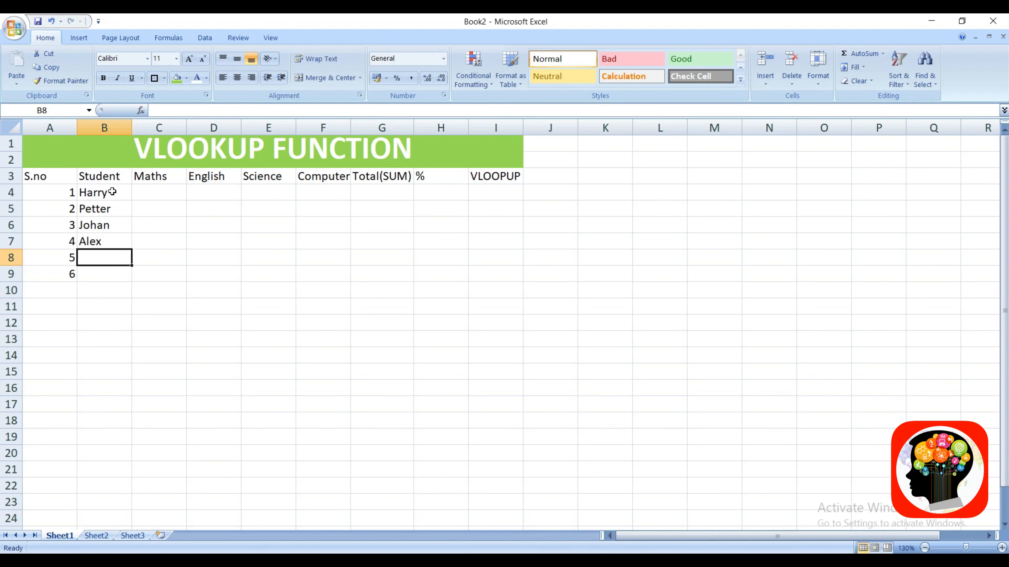
Step: Enter the fifth and sixth students' names in B8 and B9
{"action": "type", "text": "Ran"}
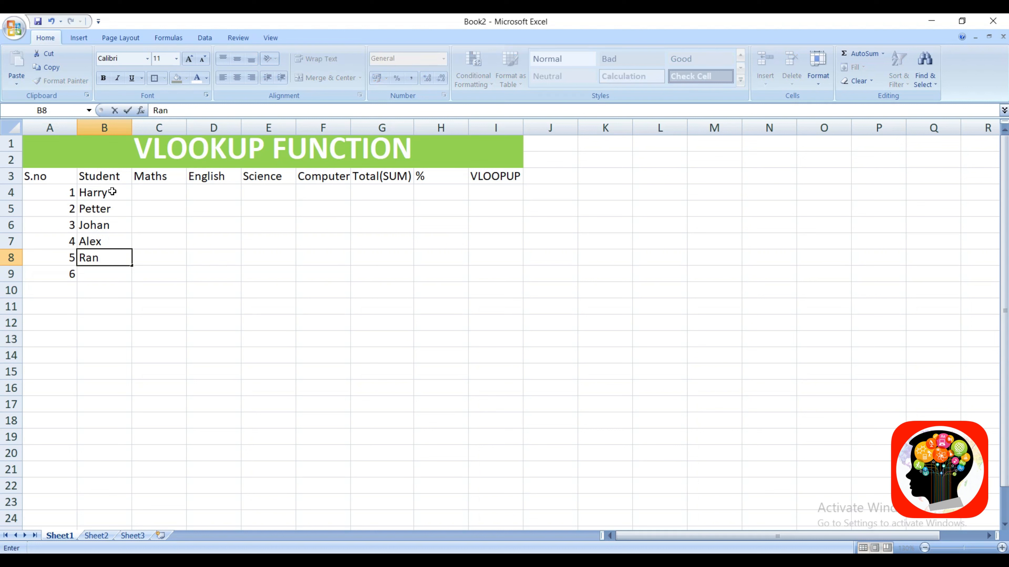
{"action": "type", "text": "deep"}
{"action": "key", "text": "Return"}
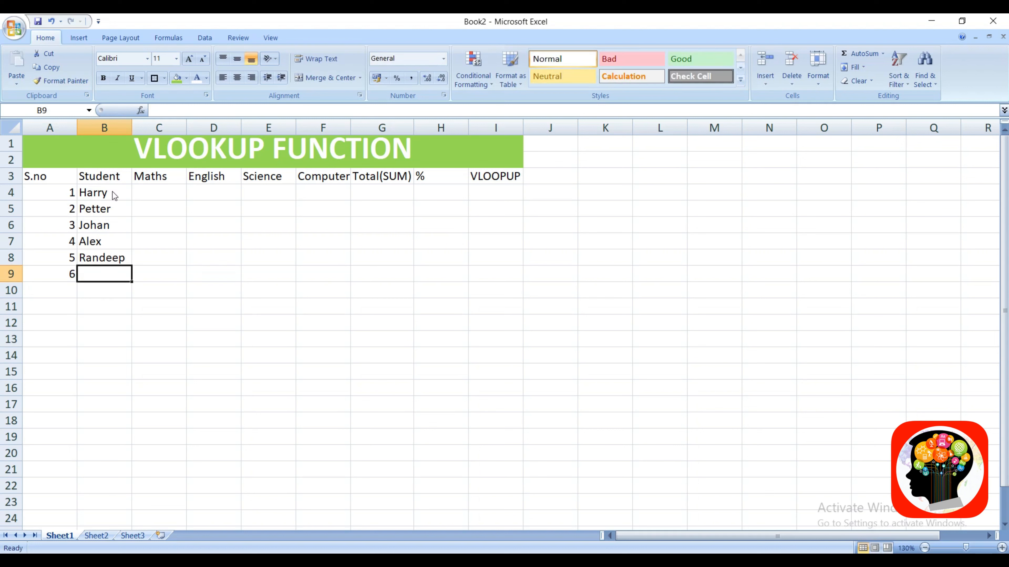
{"action": "type", "text": "Jonny"}
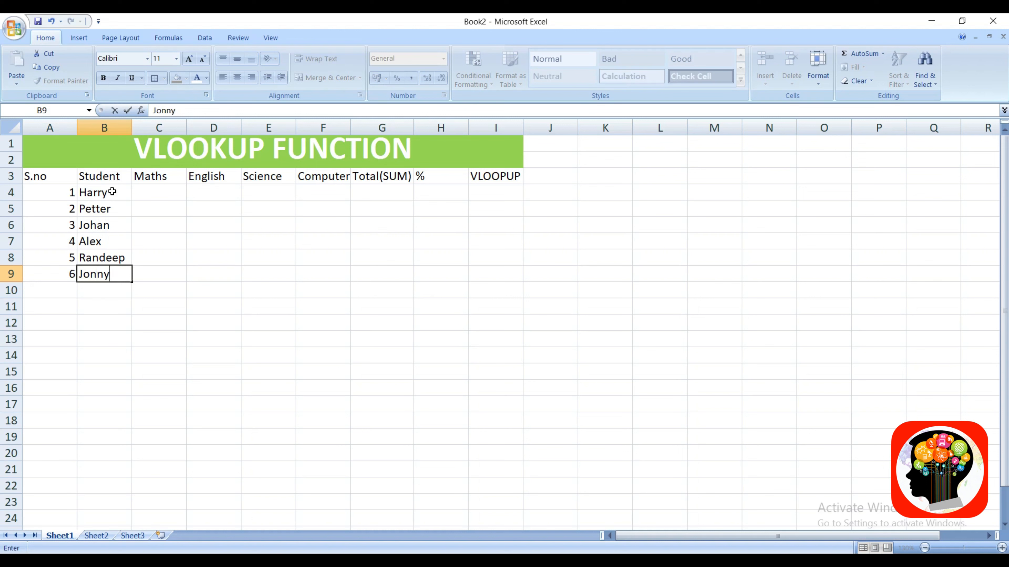
{"action": "key", "text": "Tab"}
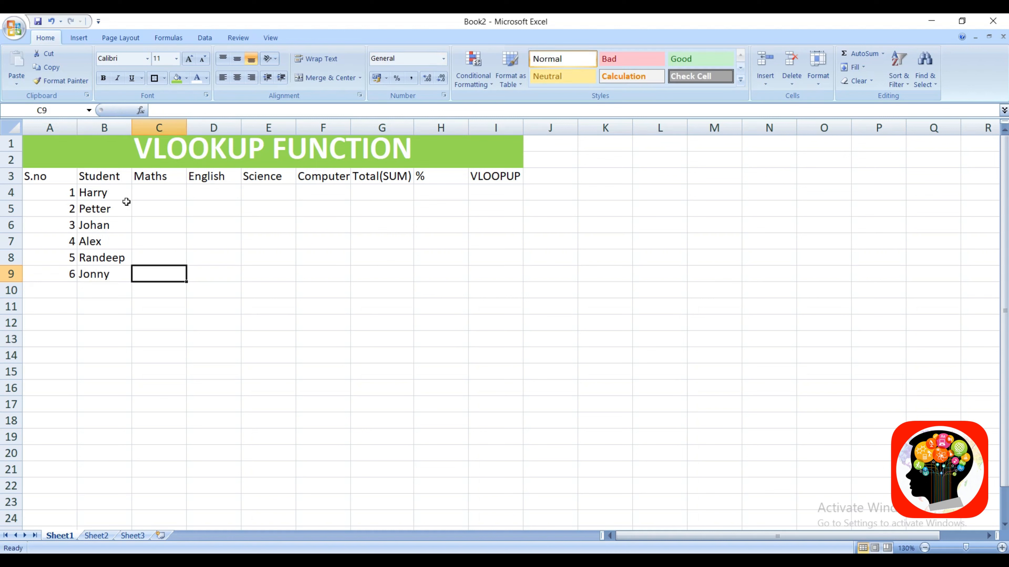
Step: Enter the first student's marks in C4:F4: Maths 50, English 60, Science 85 and Computer 90
{"action": "left_click", "coordinate": [167, 196]}
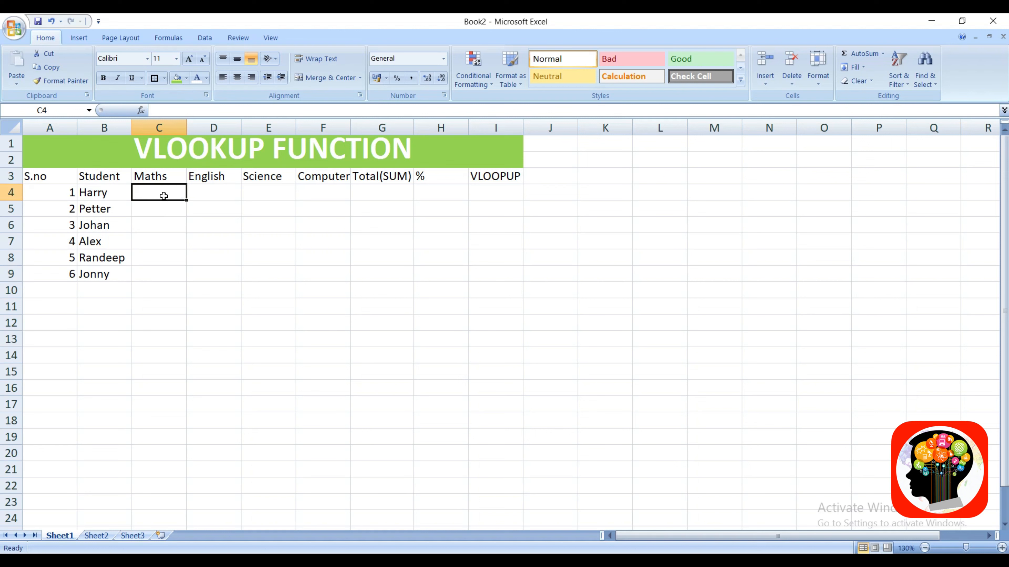
{"action": "type", "text": "50"}
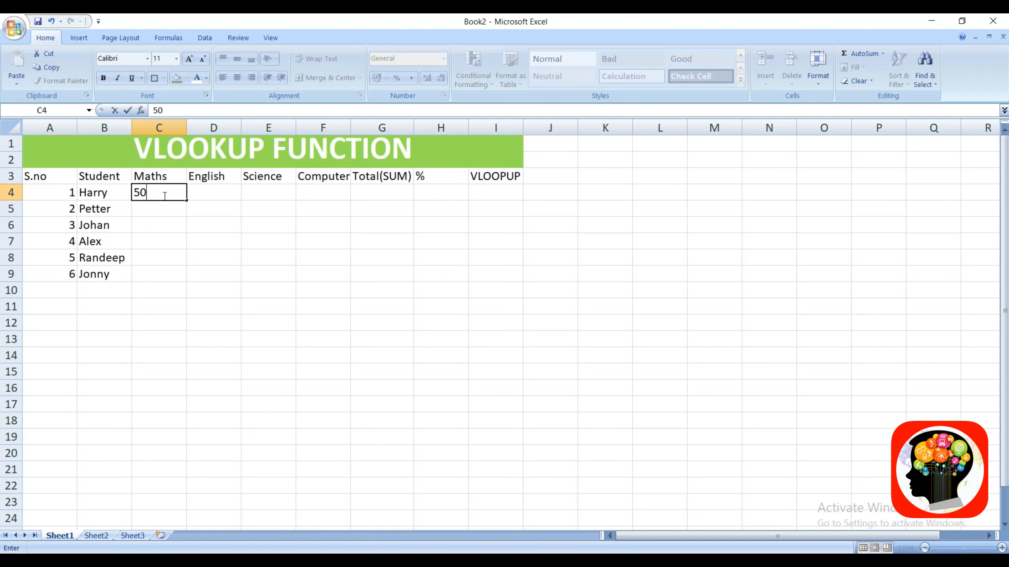
{"action": "key", "text": "Tab"}
{"action": "type", "text": "60"}
{"action": "key", "text": "Tab"}
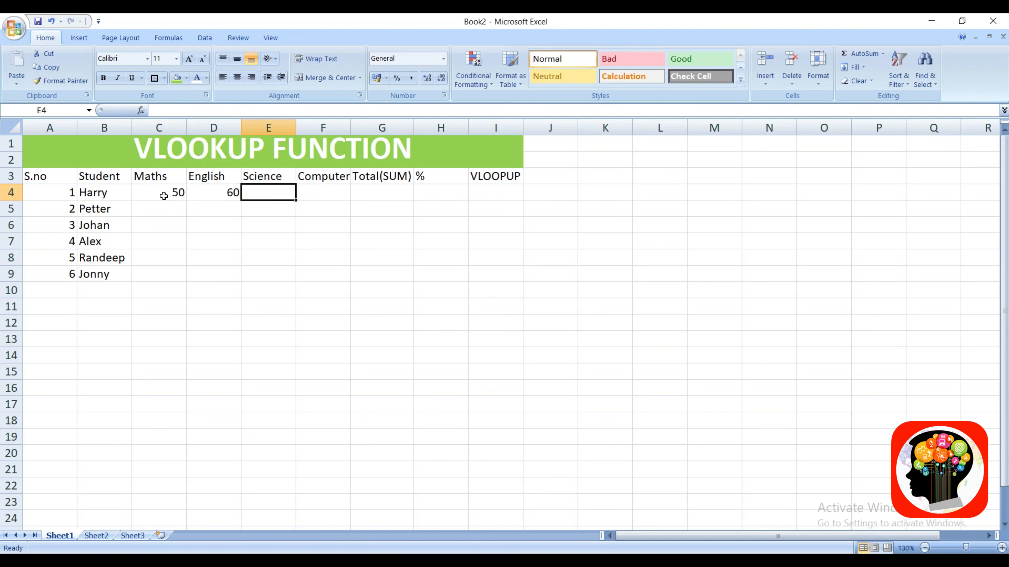
{"action": "type", "text": "85"}
{"action": "key", "text": "Tab"}
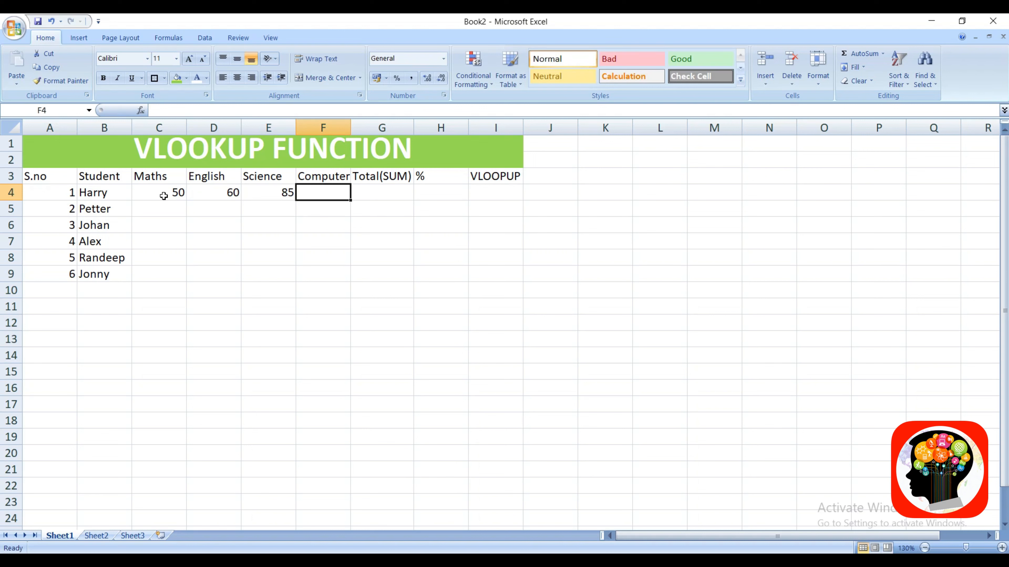
{"action": "type", "text": "90"}
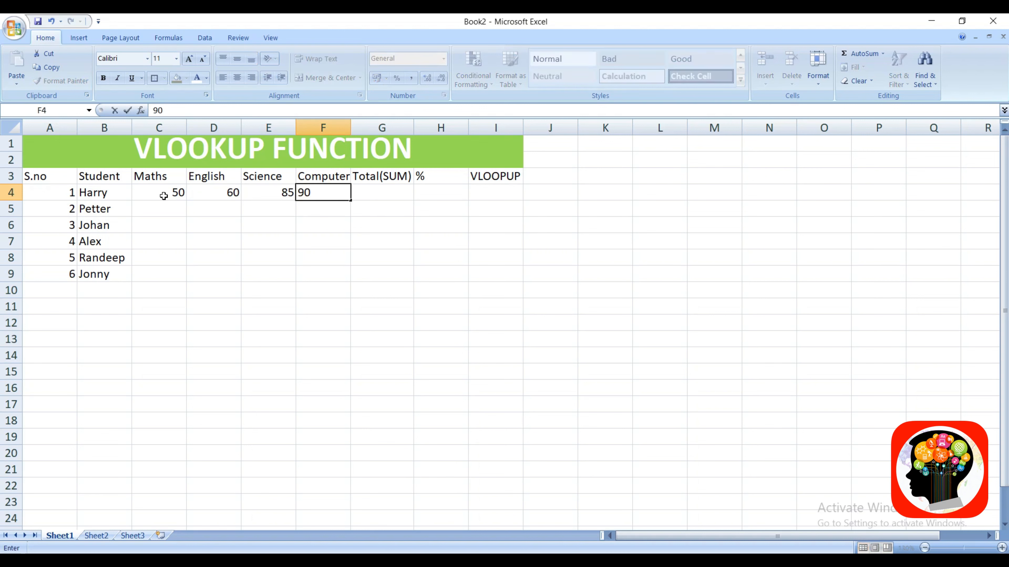
{"action": "key", "text": "Return"}
Step: Enter the second student's marks in C5:F5: Maths 69, English 85, Science 75 and Computer 96
{"action": "key", "text": "Left"}
{"action": "key", "text": "Left"}
{"action": "key", "text": "Left"}
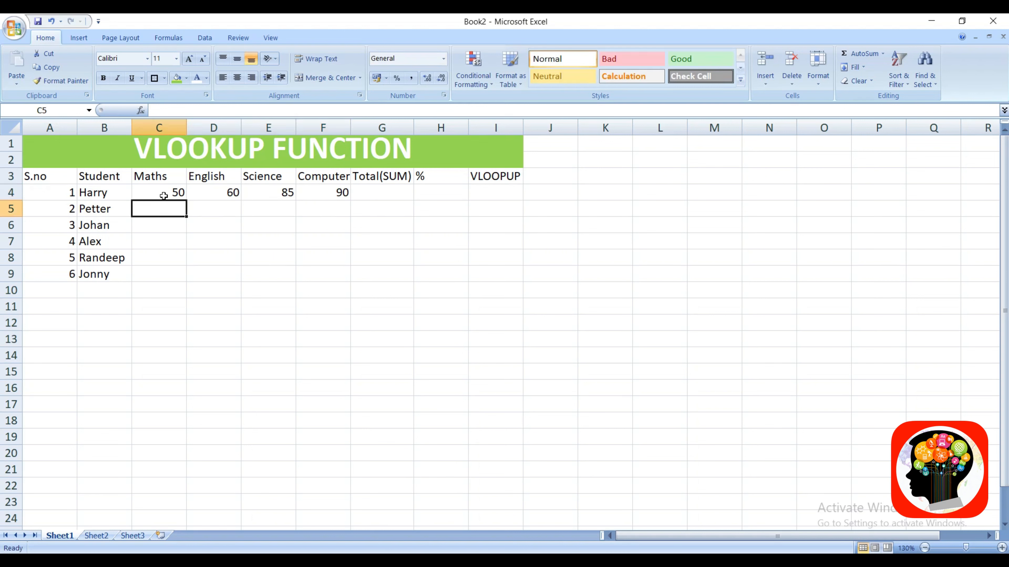
{"action": "type", "text": "69"}
{"action": "key", "text": "Tab"}
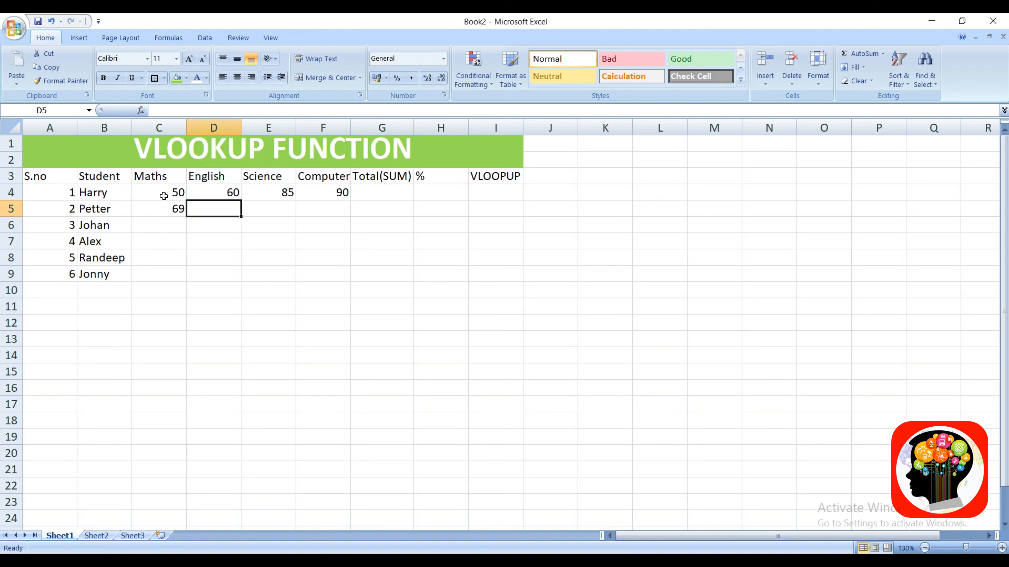
{"action": "type", "text": "85"}
{"action": "key", "text": "Tab"}
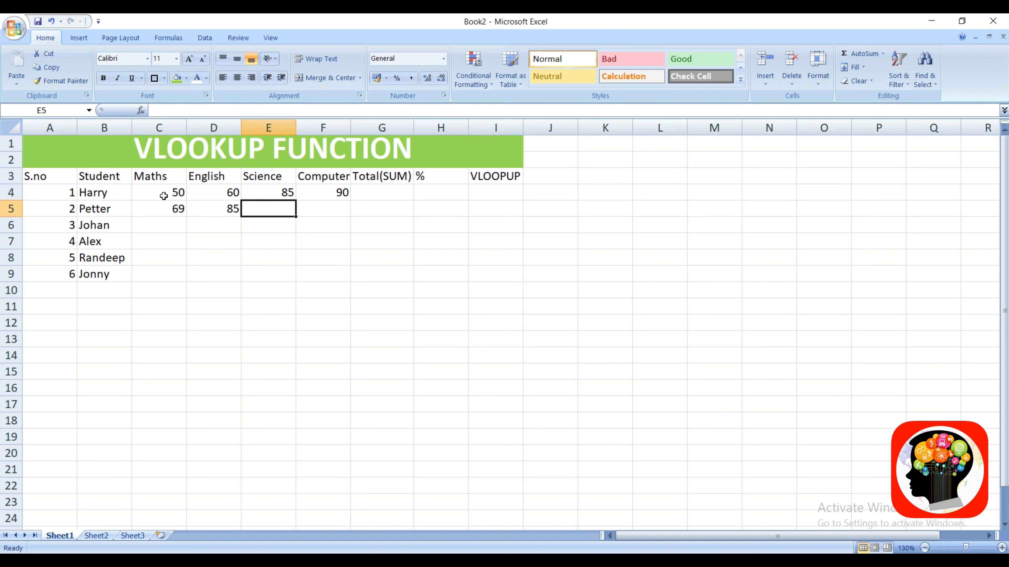
{"action": "type", "text": "75"}
{"action": "key", "text": "Tab"}
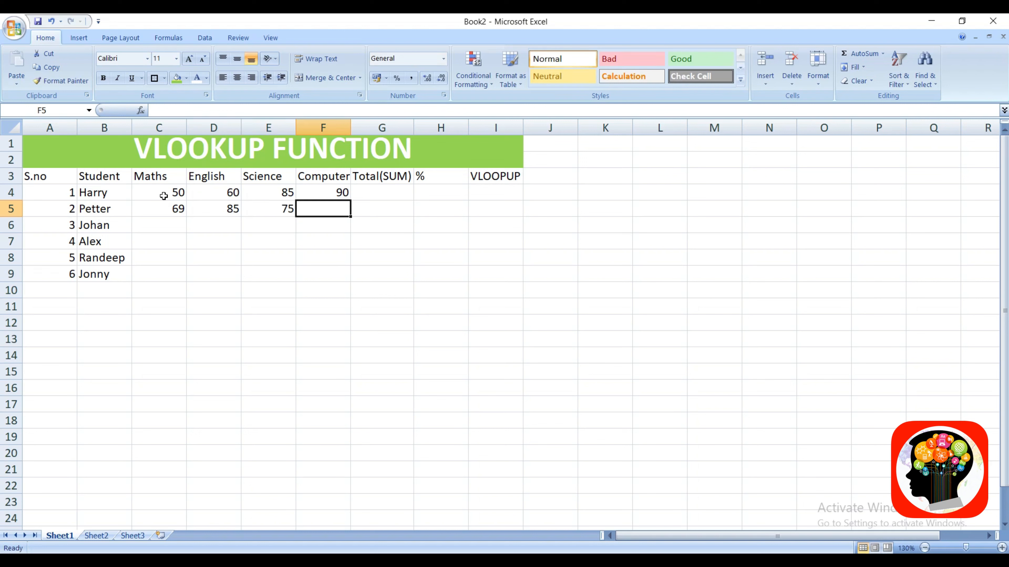
{"action": "type", "text": "96"}
{"action": "key", "text": "Tab"}
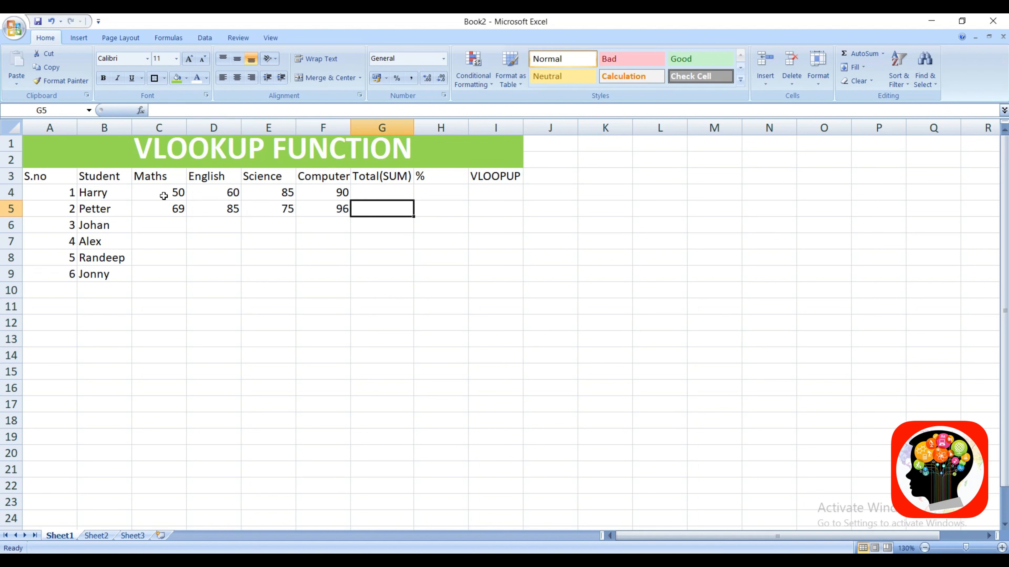
Step: Enter the third student's marks in C6:F6: Maths 63, English 52, Science 85 and Computer 94
{"action": "key", "text": "Left"}
{"action": "key", "text": "Down"}
{"action": "key", "text": "Left"}
{"action": "key", "text": "Left"}
{"action": "key", "text": "Left"}
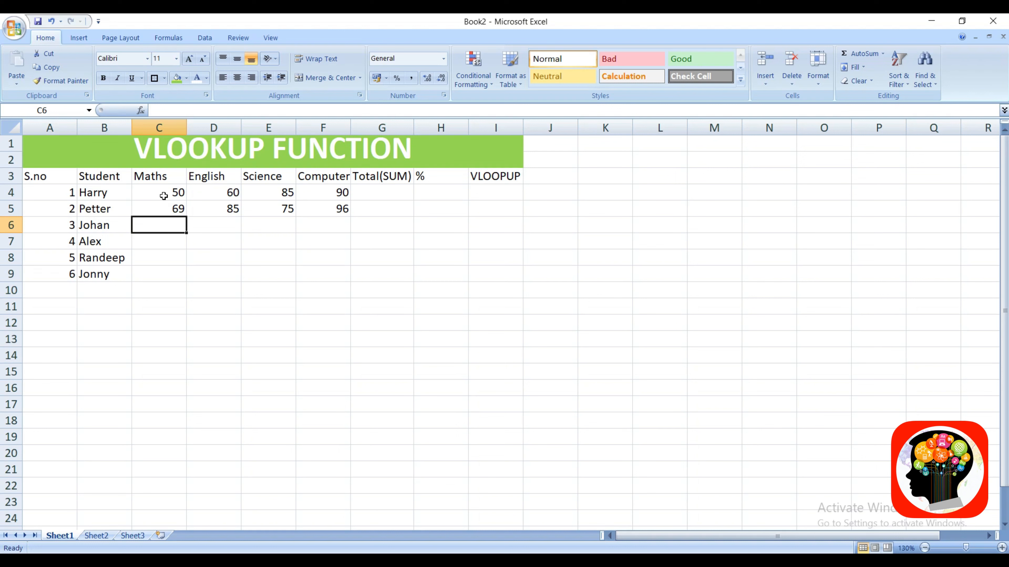
{"action": "type", "text": "63"}
{"action": "key", "text": "Tab"}
{"action": "type", "text": "52"}
{"action": "key", "text": "Tab"}
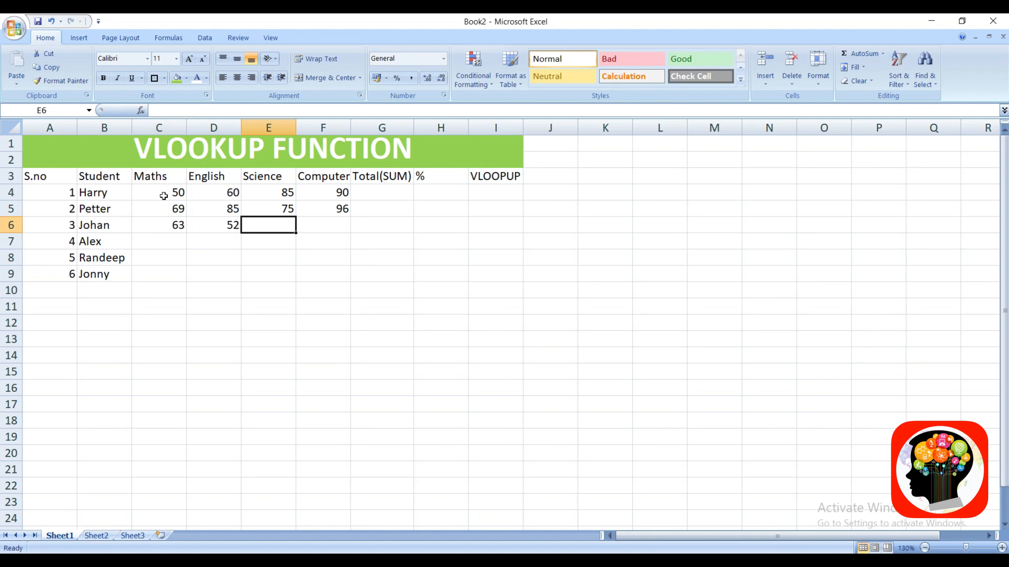
{"action": "type", "text": "85"}
{"action": "key", "text": "Tab"}
{"action": "type", "text": "94"}
{"action": "key", "text": "Tab"}
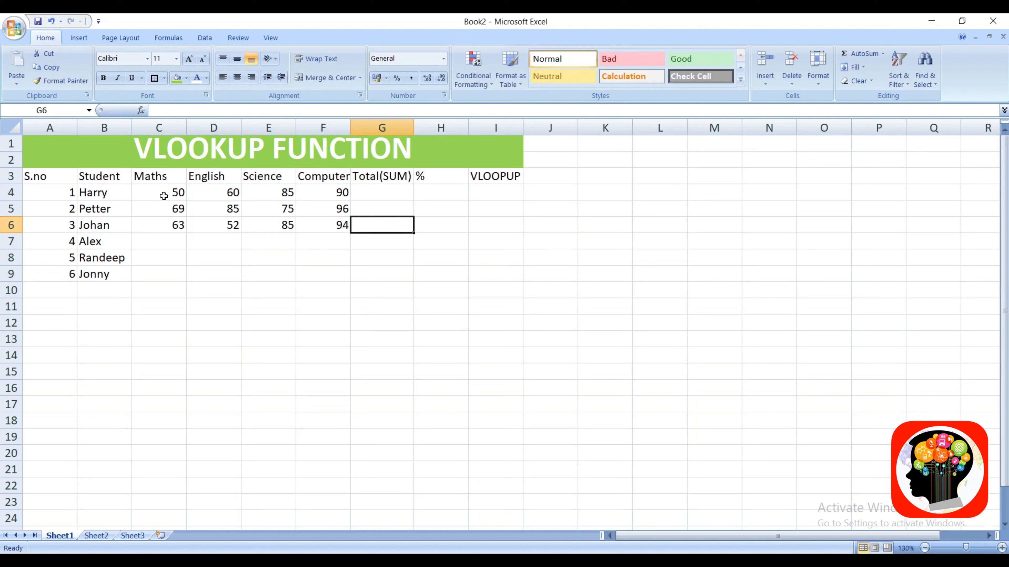
Step: Enter the fourth student's marks in C7:F7: Maths 85, English 96, Science 63 and Computer 75
{"action": "key", "text": "Left"}
{"action": "key", "text": "Left"}
{"action": "key", "text": "Left"}
{"action": "key", "text": "Left"}
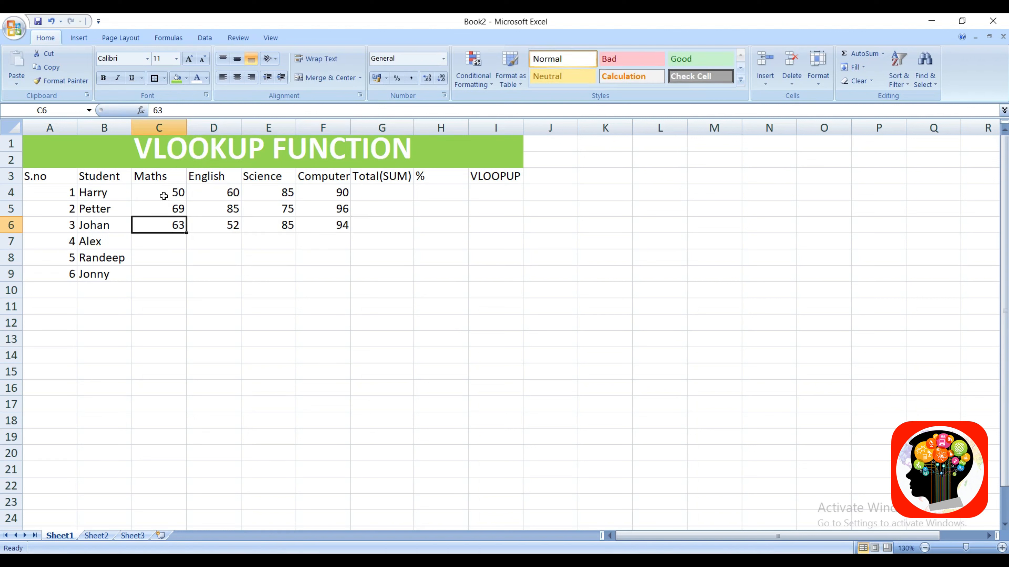
{"action": "key", "text": "Down"}
{"action": "type", "text": "85"}
{"action": "key", "text": "Tab"}
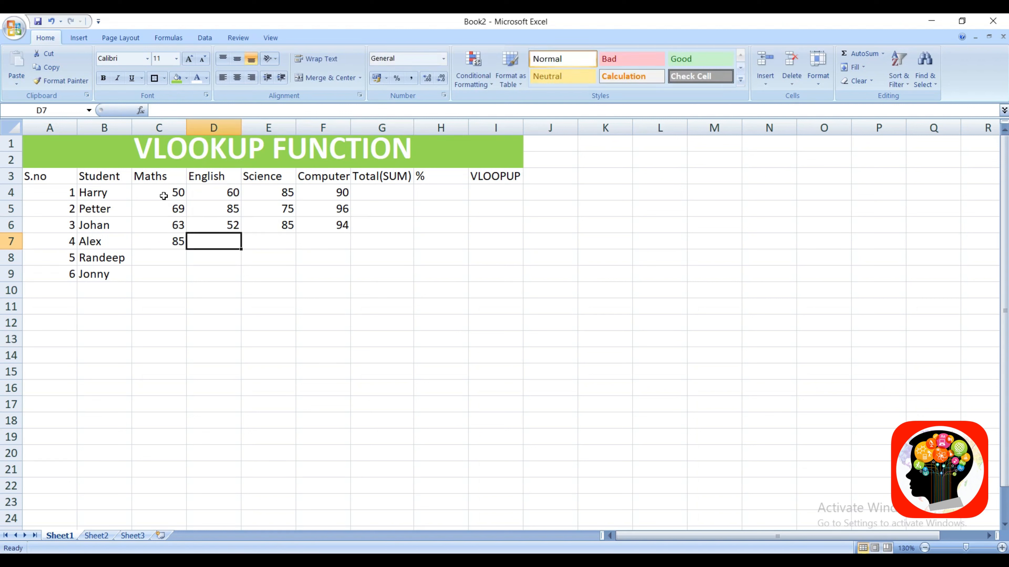
{"action": "type", "text": "96"}
{"action": "key", "text": "Tab"}
{"action": "type", "text": "63"}
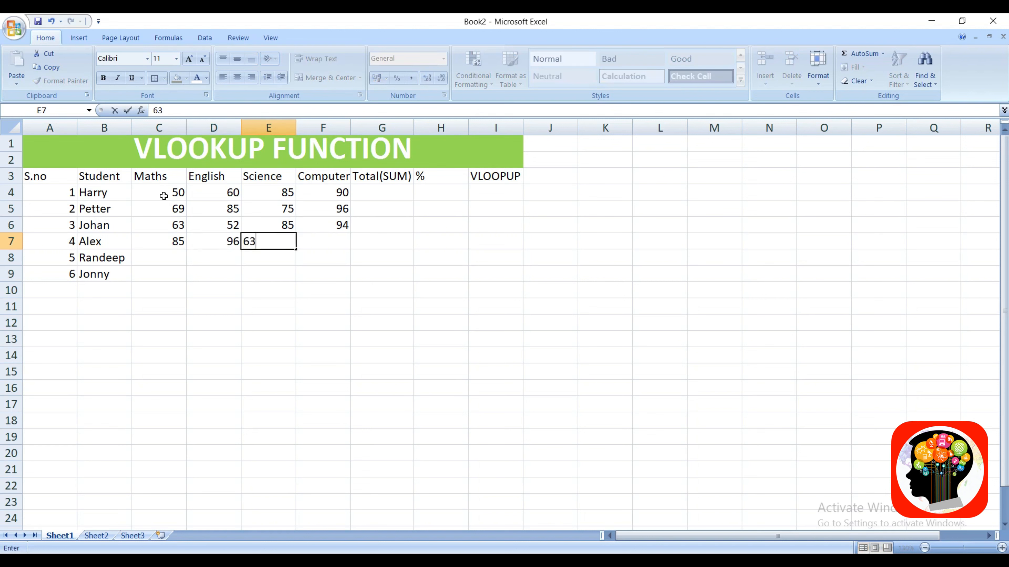
{"action": "key", "text": "Tab"}
{"action": "type", "text": "75"}
{"action": "key", "text": "Tab"}
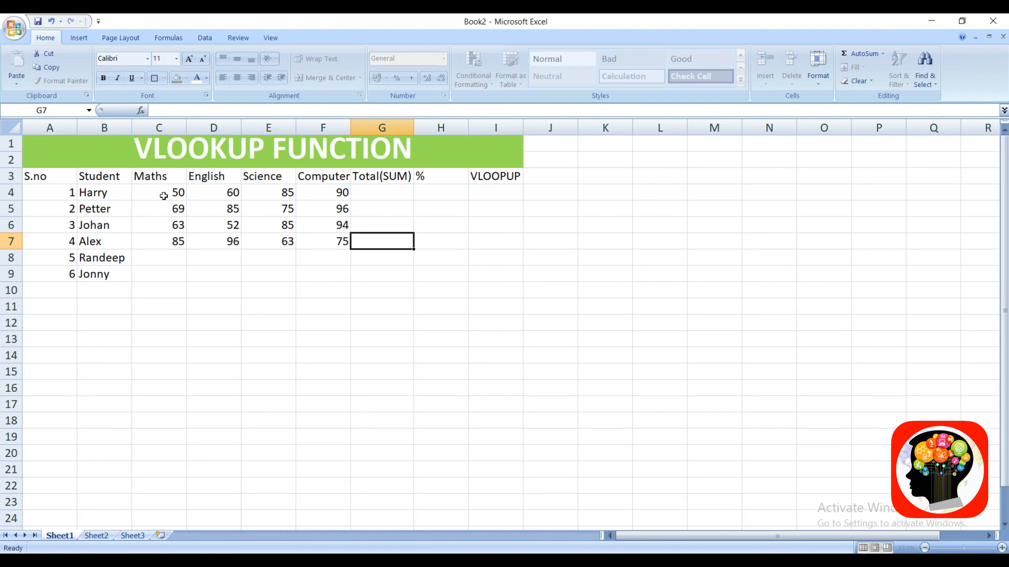
Step: Enter the fifth student's marks in C8:F8: Maths 45, English 96, Science 32 and Computer 75
{"action": "key", "text": "Left"}
{"action": "key", "text": "Down"}
{"action": "key", "text": "Down"}
{"action": "key", "text": "Left"}
{"action": "key", "text": "Left"}
{"action": "key", "text": "Left"}
{"action": "key", "text": "Up"}
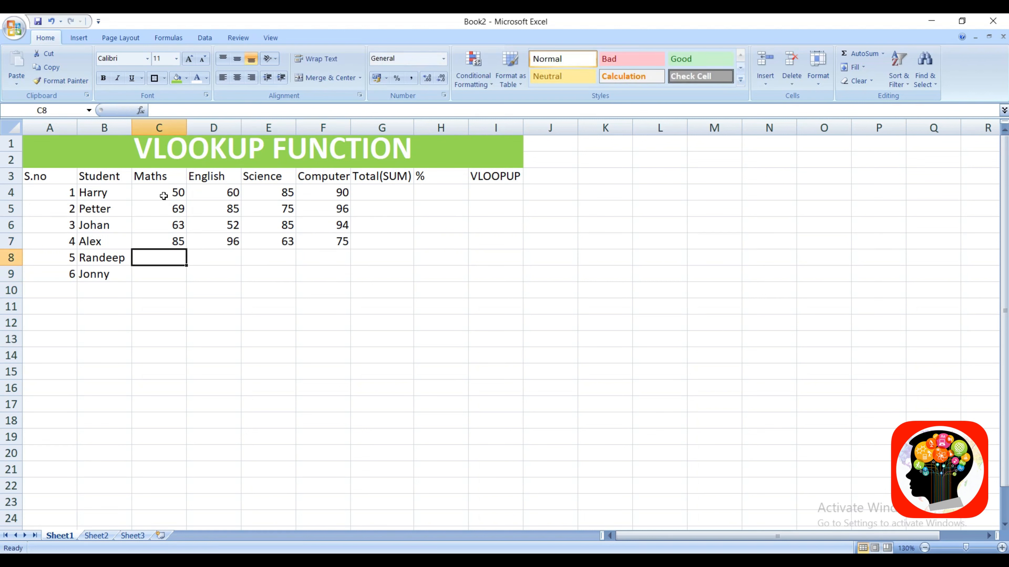
{"action": "type", "text": "45"}
{"action": "key", "text": "Tab"}
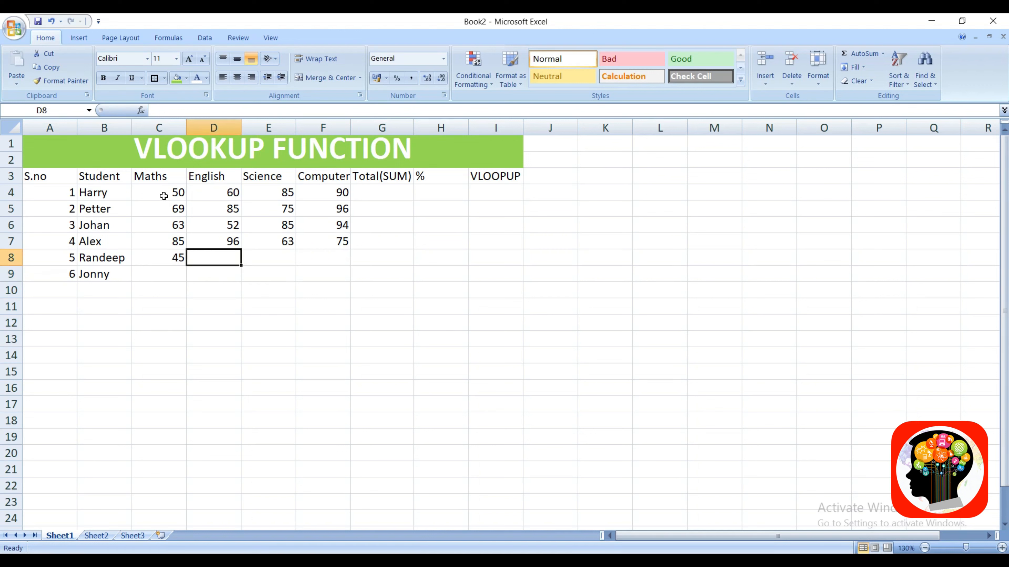
{"action": "type", "text": "96"}
{"action": "key", "text": "Tab"}
{"action": "type", "text": "32"}
{"action": "key", "text": "Tab"}
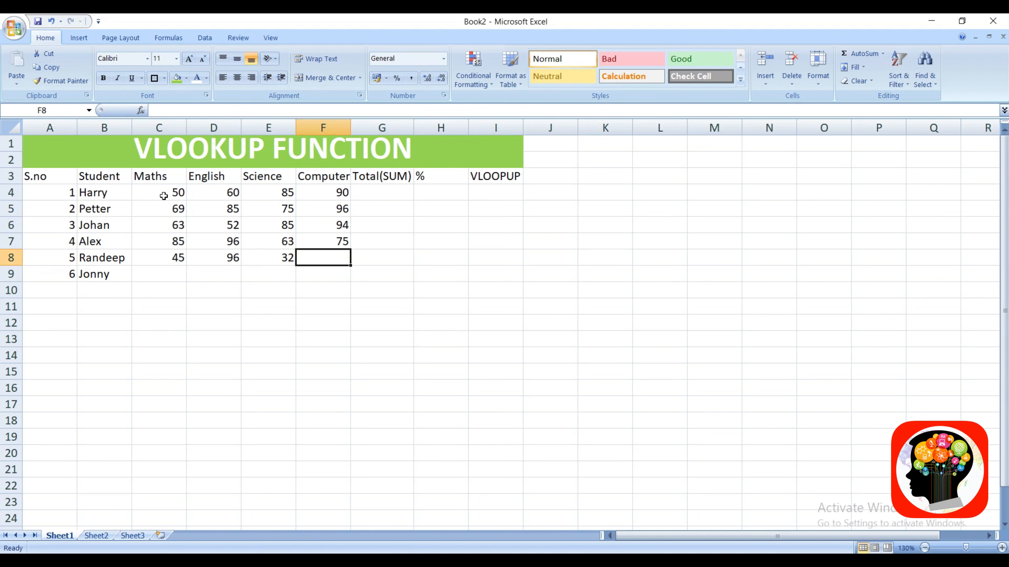
{"action": "type", "text": "75"}
{"action": "key", "text": "Tab"}
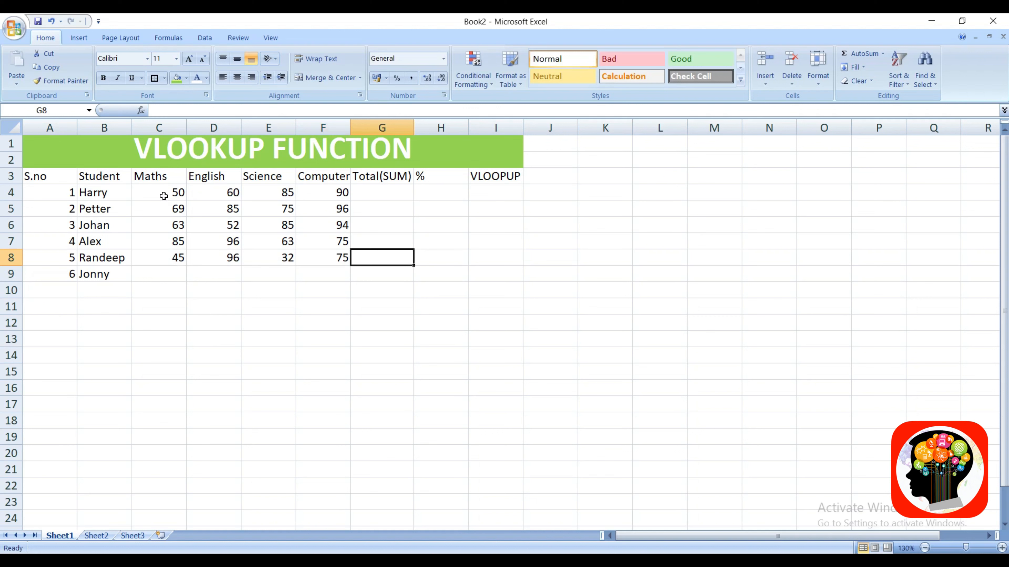
Step: Enter the sixth student's marks in C9:F9: Maths 85, English 96, Science 75 and Computer 96
{"action": "key", "text": "Left"}
{"action": "key", "text": "Left"}
{"action": "key", "text": "Left"}
{"action": "key", "text": "Left"}
{"action": "key", "text": "Down"}
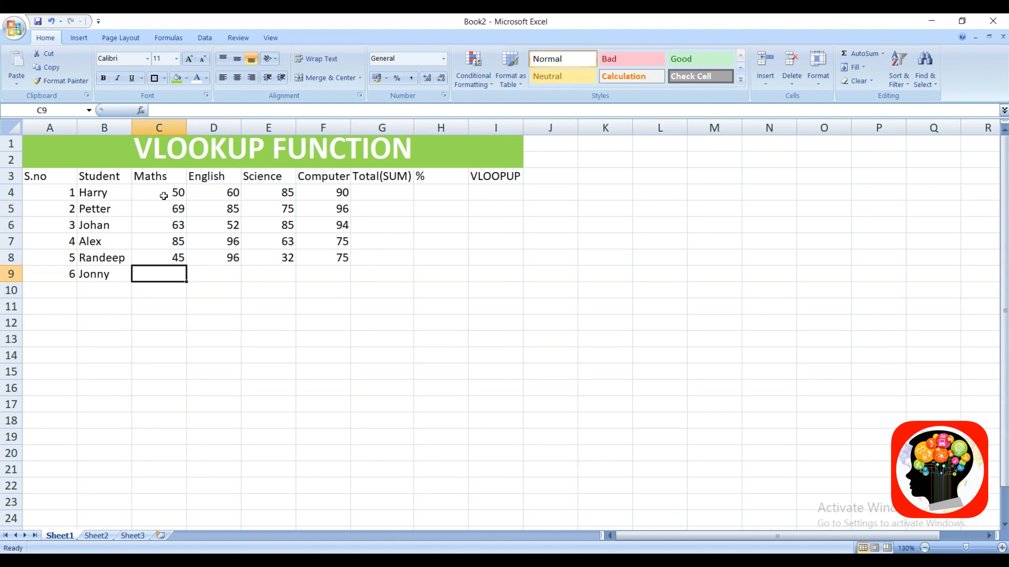
{"action": "type", "text": "85"}
{"action": "key", "text": "Tab"}
{"action": "type", "text": "96"}
{"action": "key", "text": "Tab"}
{"action": "type", "text": "75"}
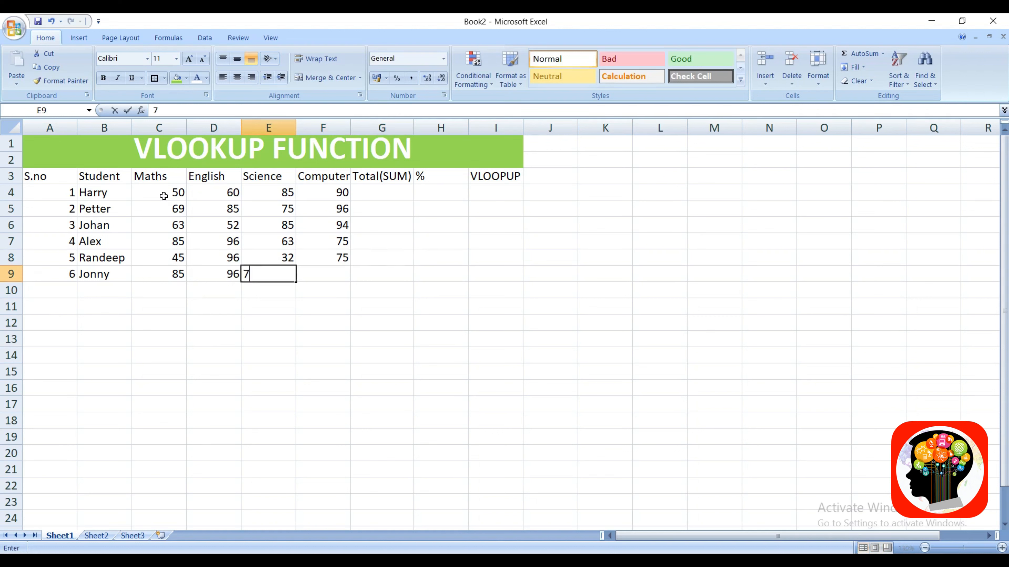
{"action": "key", "text": "Tab"}
{"action": "type", "text": "96"}
{"action": "key", "text": "Tab"}
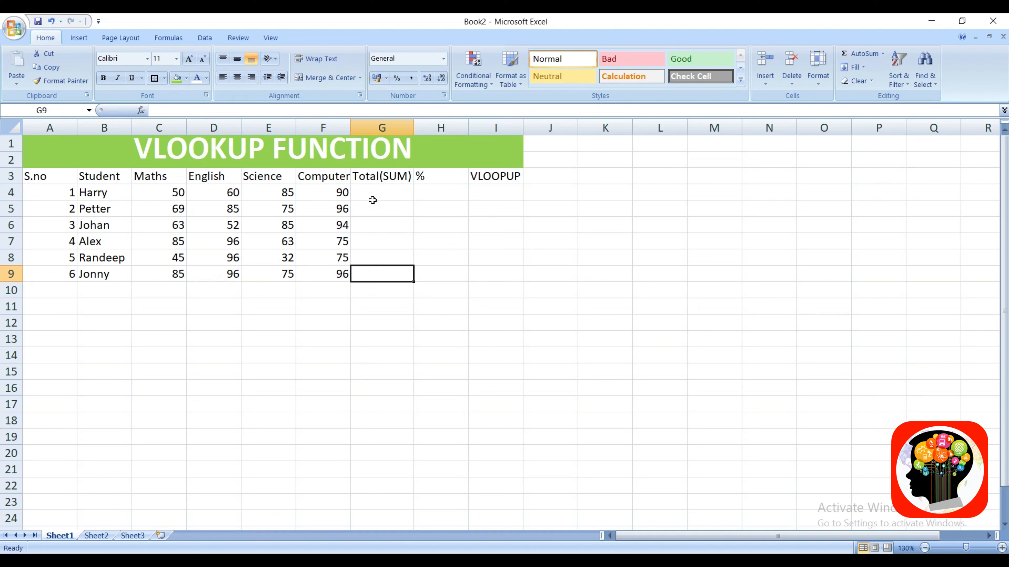
Step: Total the first student's marks in G4 with =SUM(C4:F4) and fill the formula down to G9
{"action": "left_click", "coordinate": [385, 195]}
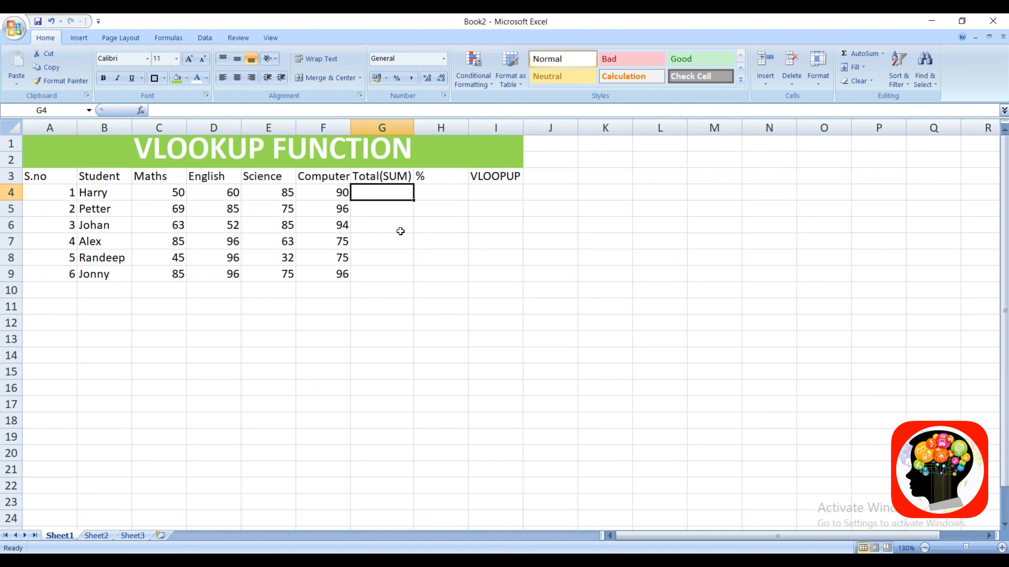
{"action": "type", "text": "="}
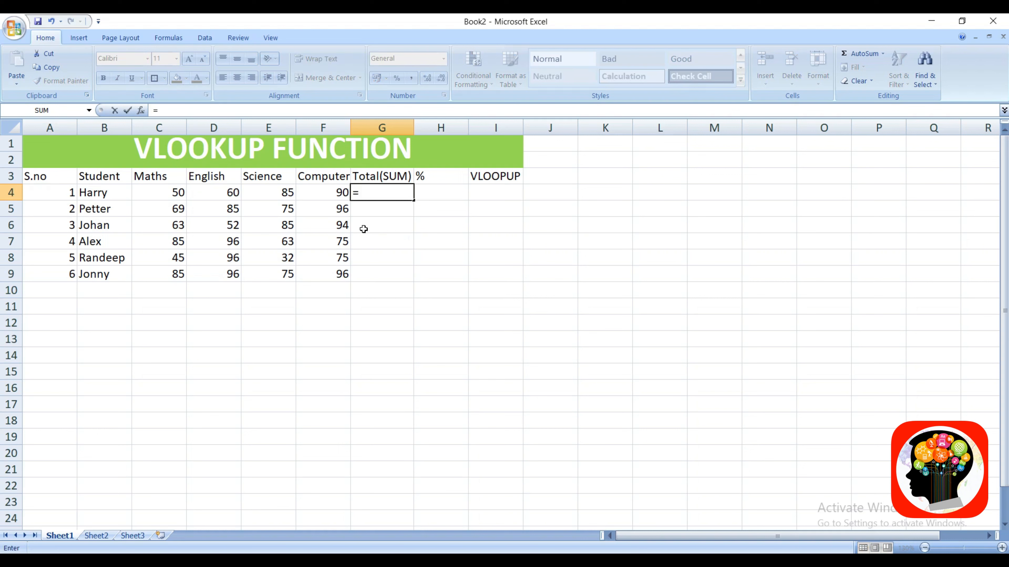
{"action": "type", "text": "su"}
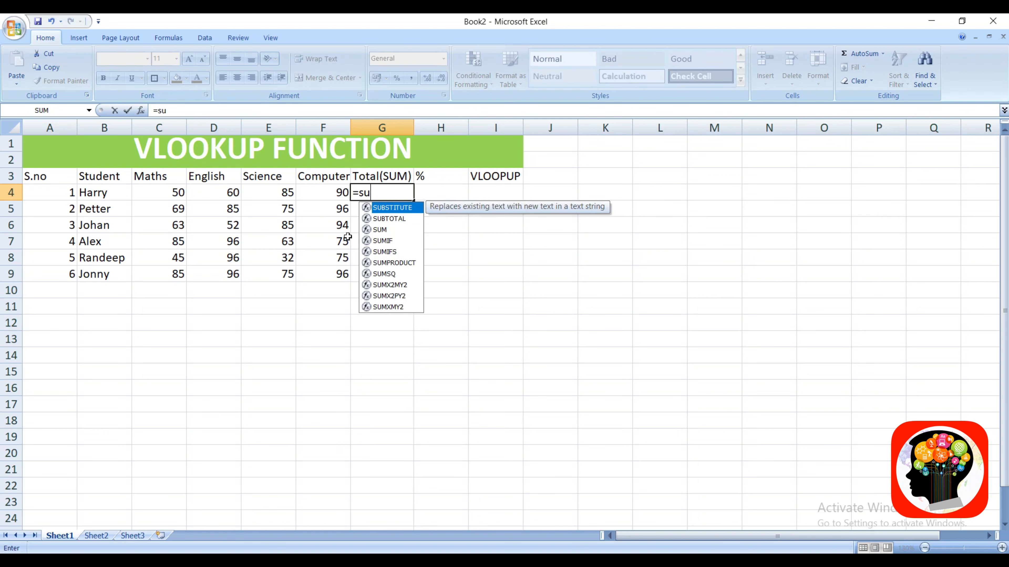
{"action": "key", "text": "BackSpace"}
{"action": "key", "text": "BackSpace"}
{"action": "key", "text": "Caps_Lock"}
{"action": "type", "text": "SUM"}
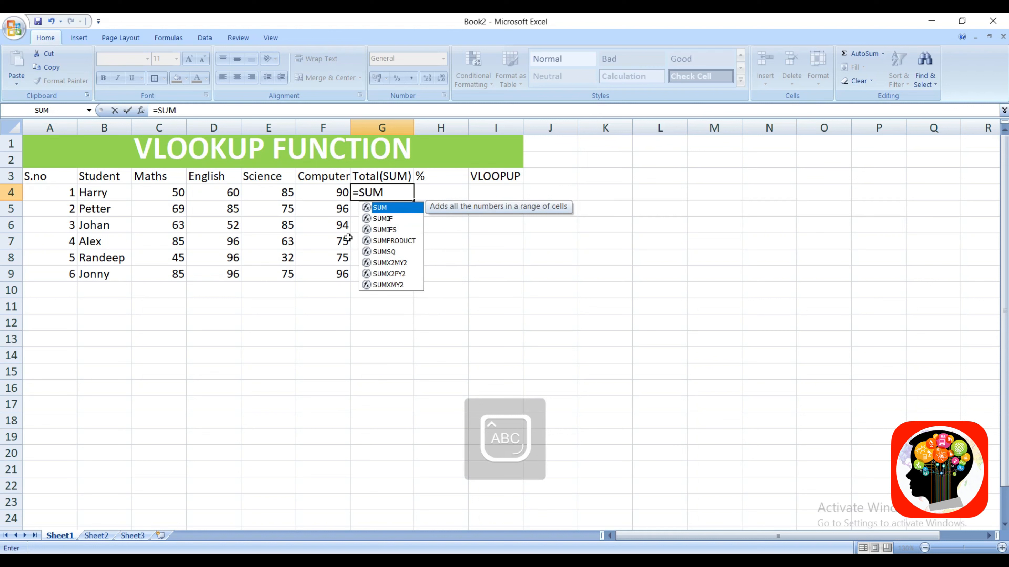
{"action": "type", "text": "("}
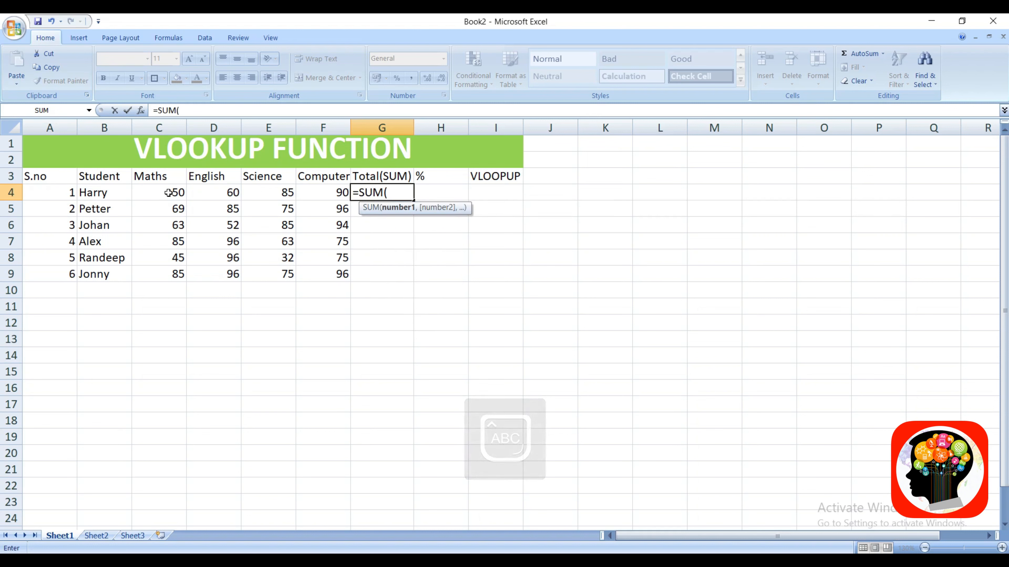
{"action": "left_click_drag", "start_coordinate": [180, 193], "coordinate": [325, 187]}
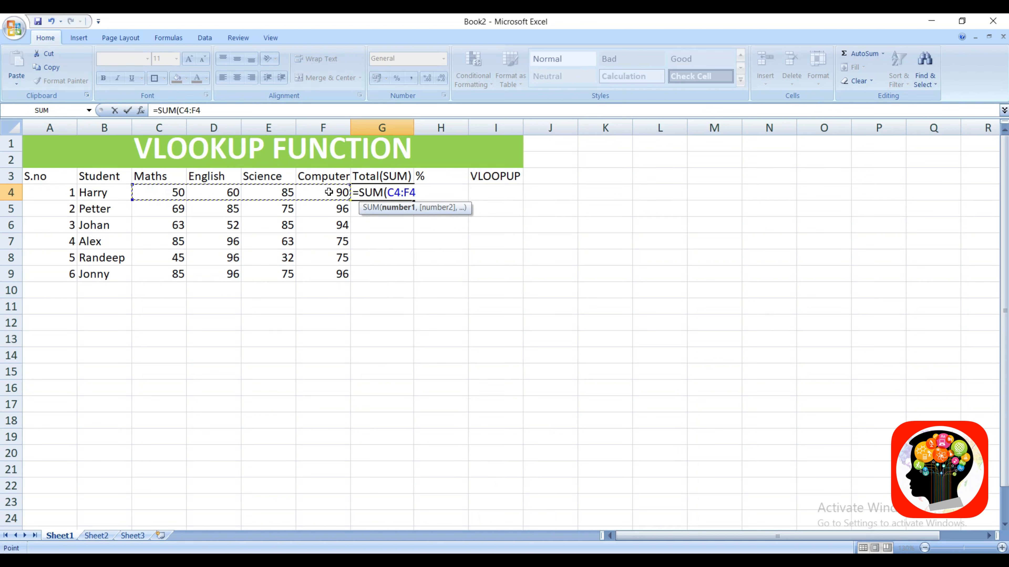
{"action": "type", "text": ")"}
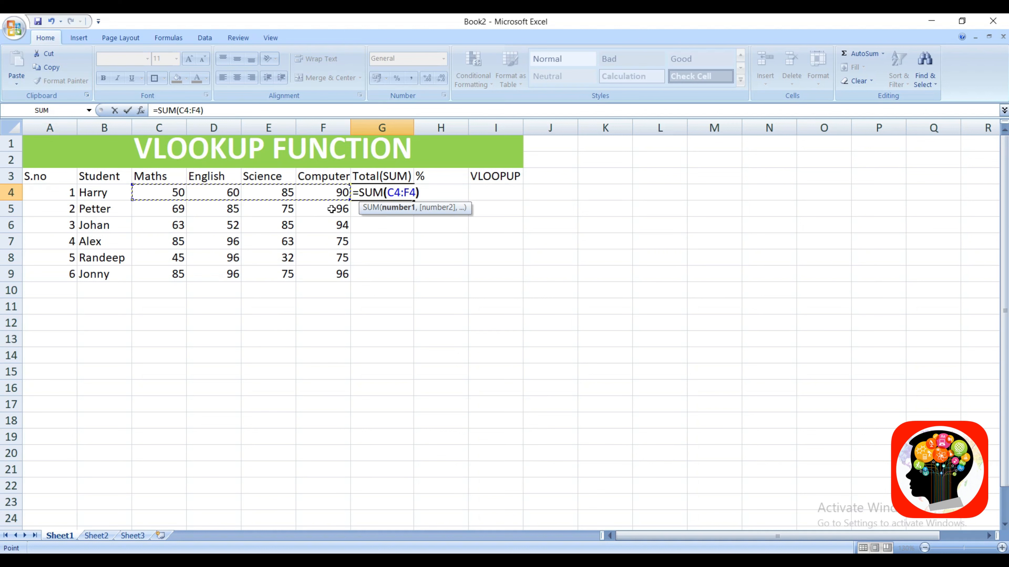
{"action": "key", "text": "Return"}
{"action": "left_click", "coordinate": [382, 195]}
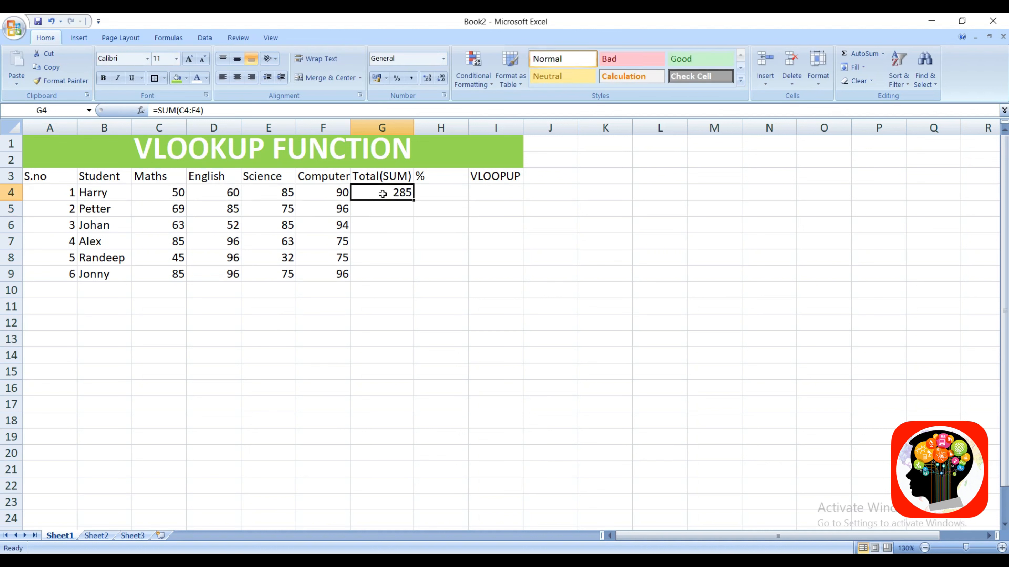
{"action": "double_click", "coordinate": [414, 200]}
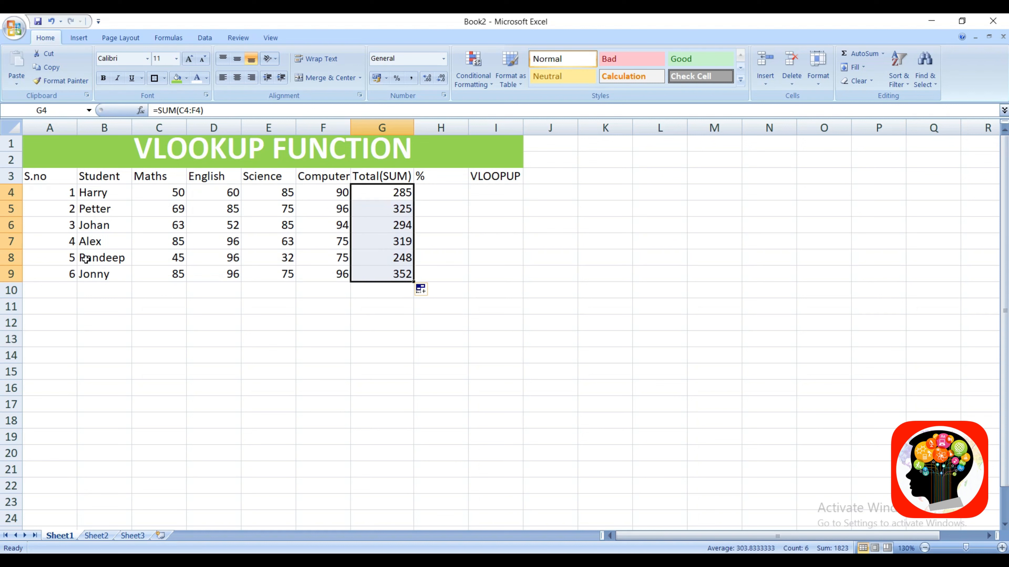
Step: Apply a box border around the marks table in A3:I9
{"action": "left_click", "coordinate": [32, 173]}
{"action": "left_click_drag", "start_coordinate": [89, 179], "coordinate": [473, 275]}
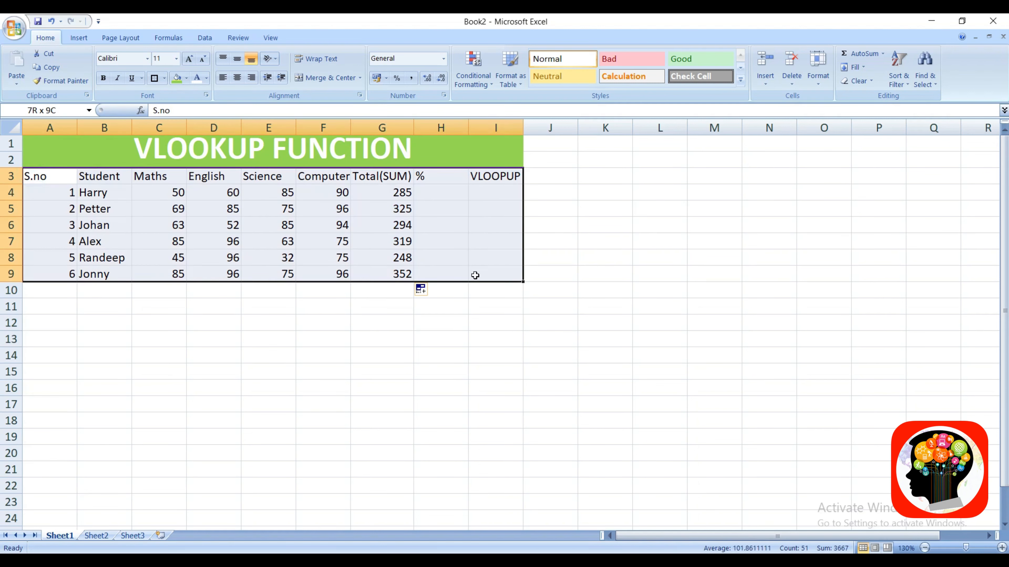
{"action": "left_click", "coordinate": [154, 79]}
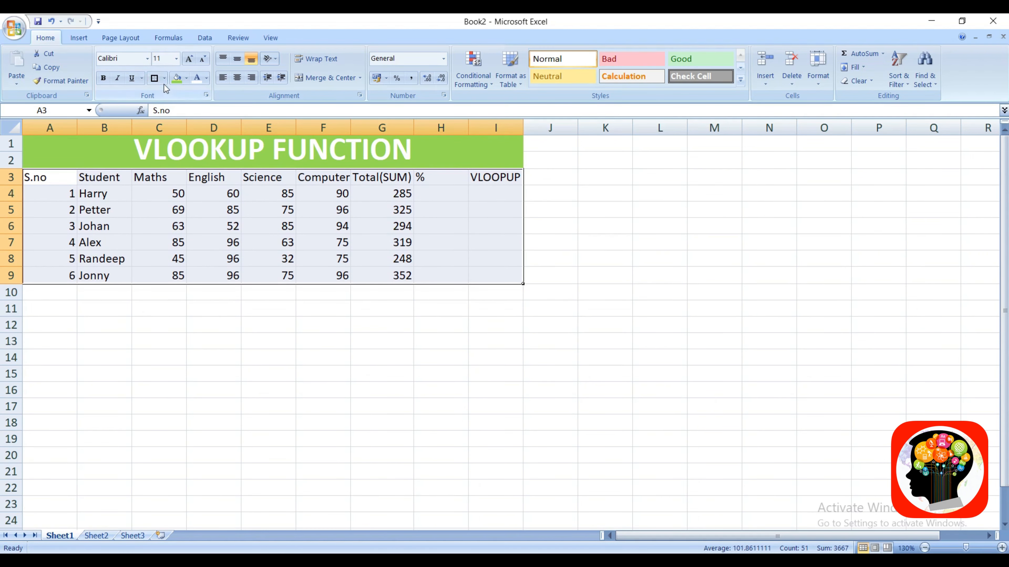
Step: Apply all borders to the cells of the marks table in A3:I9
{"action": "left_click", "coordinate": [163, 79]}
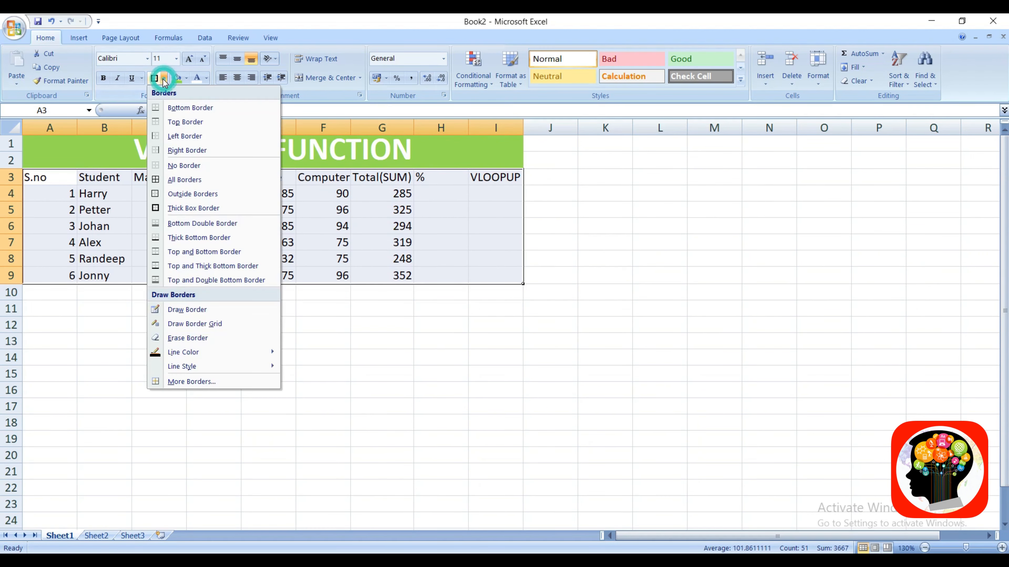
{"action": "left_click", "coordinate": [172, 179]}
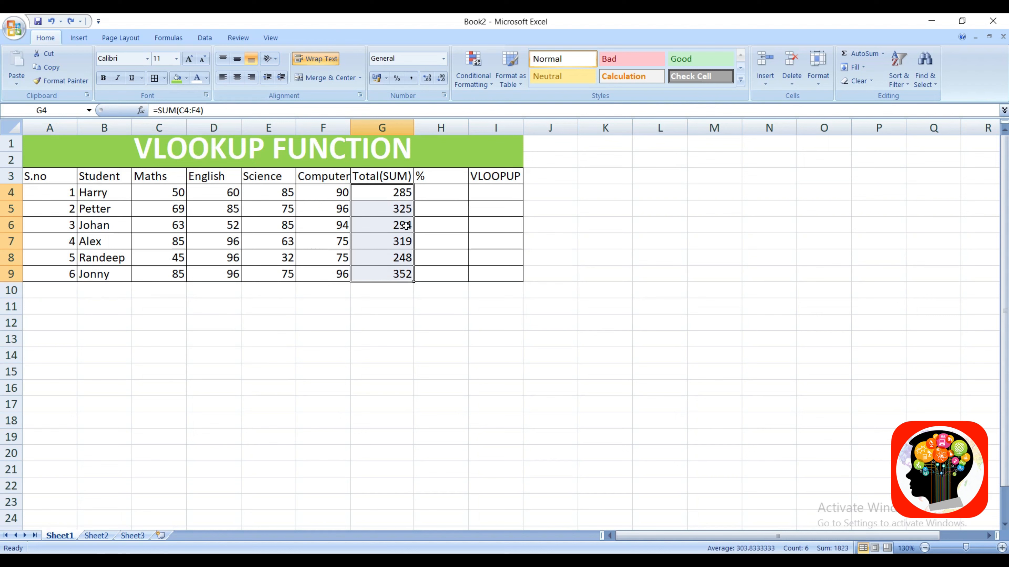
Step: Replace the total formulas in G4:G9 with their values using Paste Special Values
{"action": "key", "text": "ctrl+c"}
{"action": "right_click", "coordinate": [377, 195]}
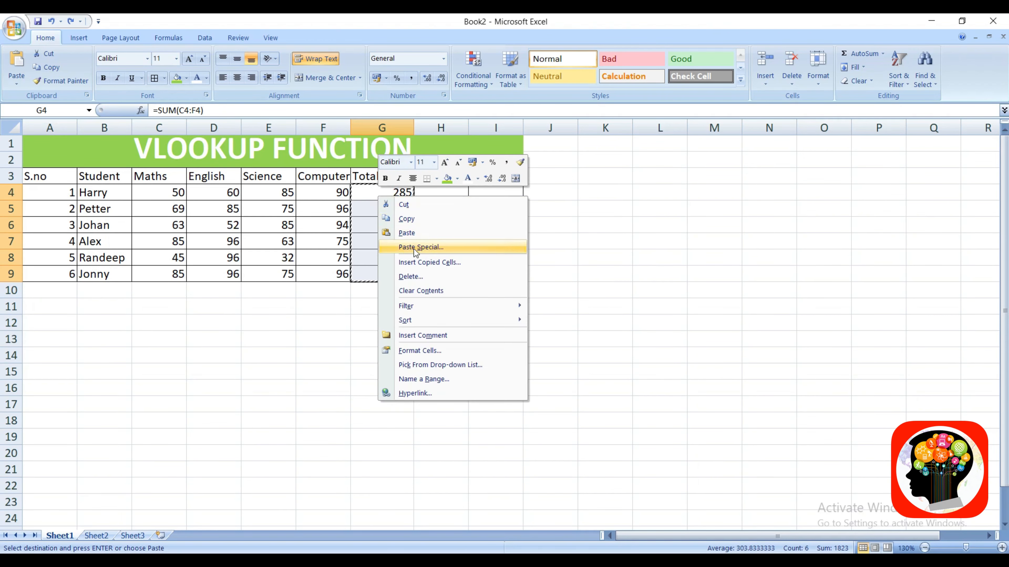
{"action": "left_click", "coordinate": [414, 248]}
{"action": "left_click", "coordinate": [324, 199]}
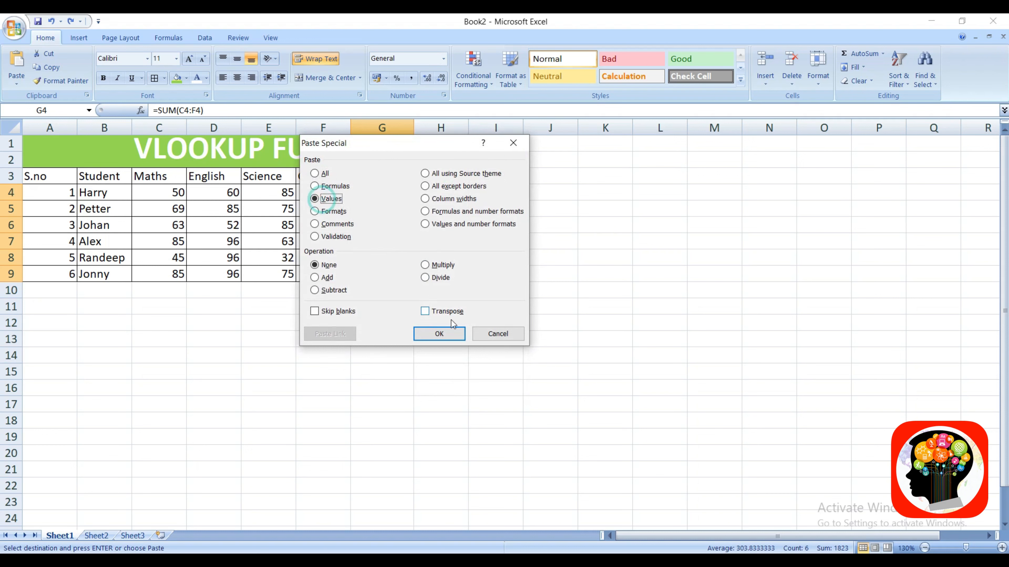
{"action": "left_click", "coordinate": [439, 334]}
{"action": "key", "text": "Escape"}
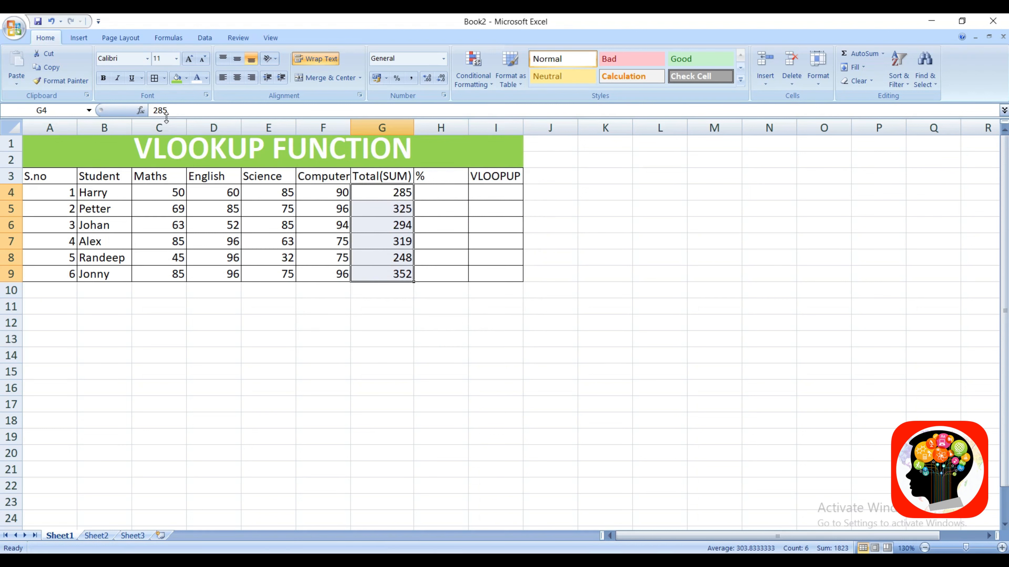
Step: Calculate the first student's percentage in H4 with =G4/400*100 and fill the formula down to H9
{"action": "left_click", "coordinate": [425, 195]}
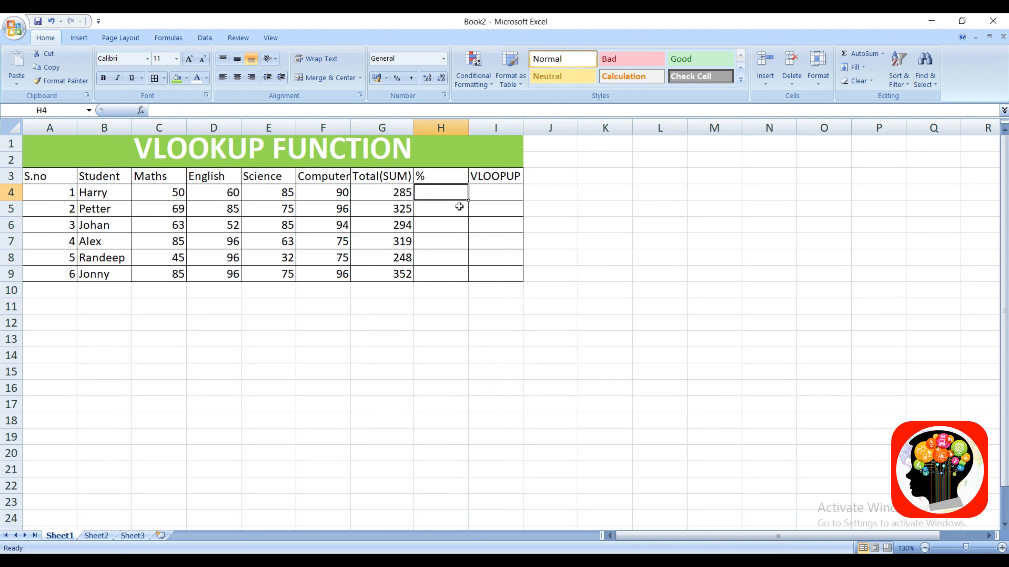
{"action": "type", "text": "="}
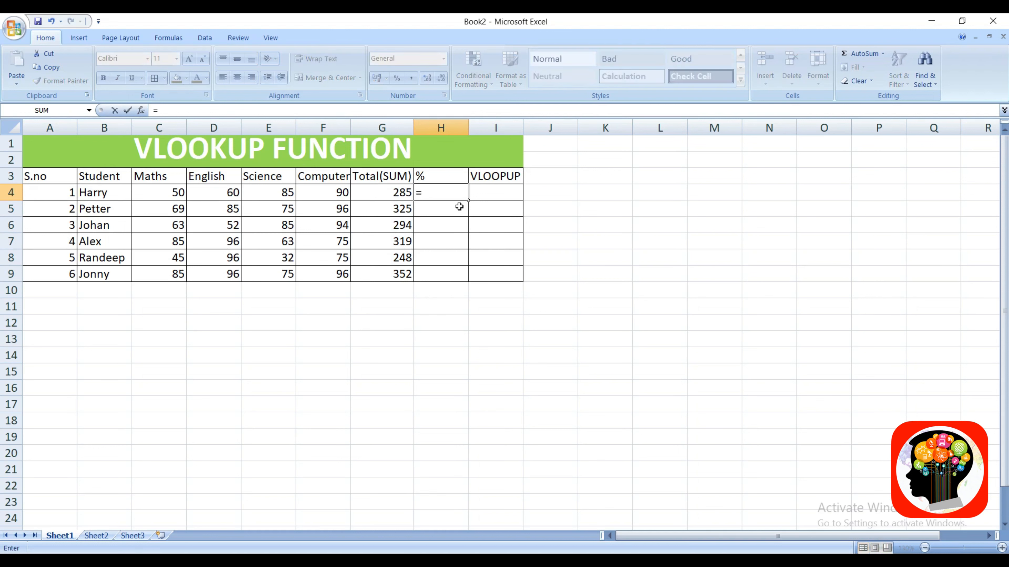
{"action": "left_click", "coordinate": [397, 192]}
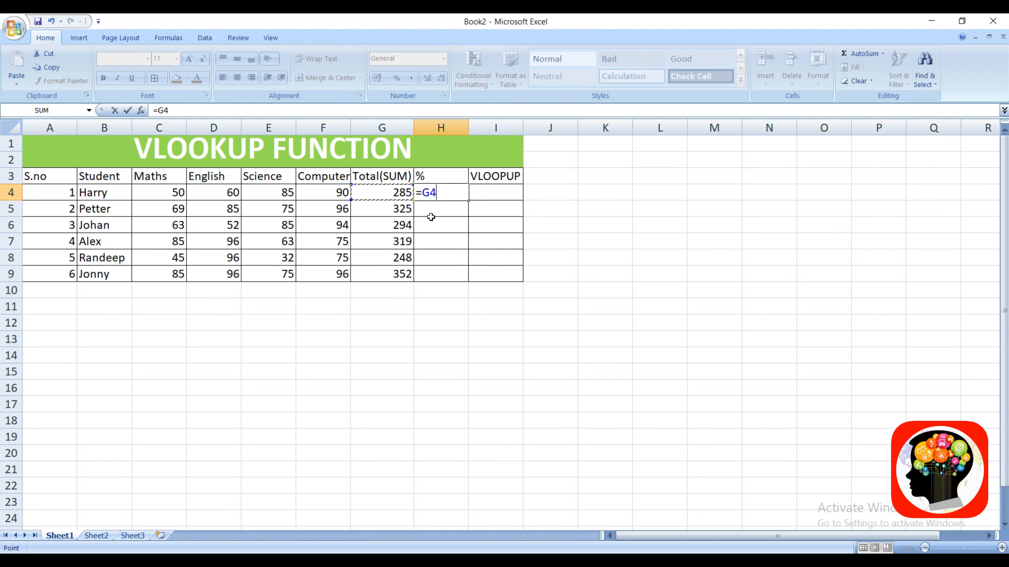
{"action": "type", "text": "/40"}
{"action": "type", "text": "00*100"}
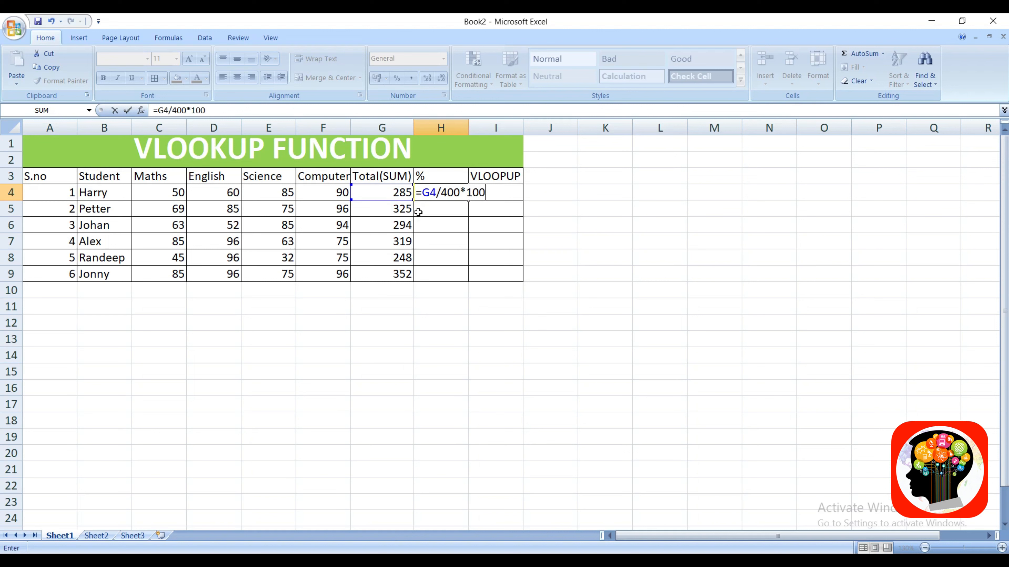
{"action": "key", "text": "Return"}
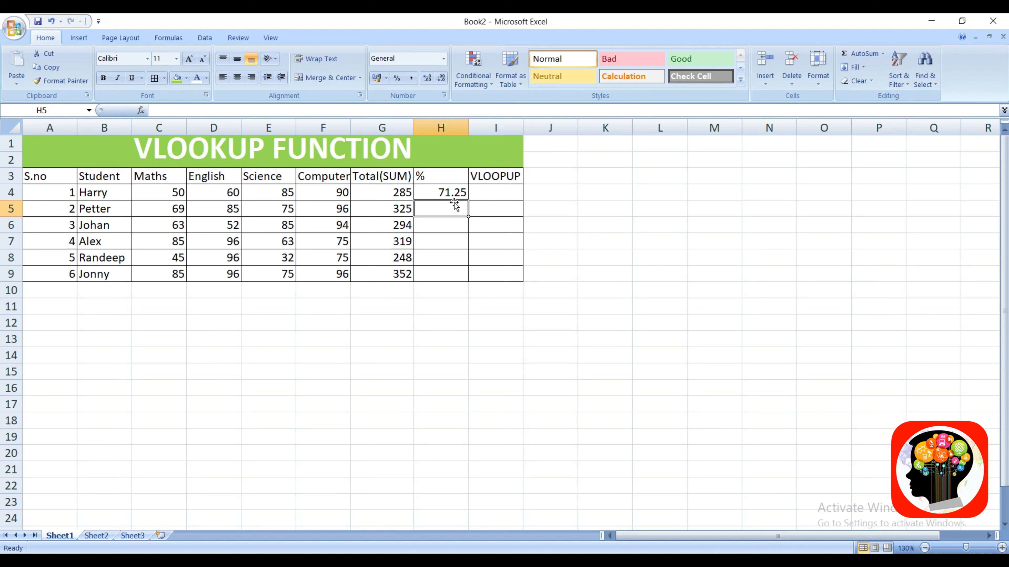
{"action": "left_click", "coordinate": [456, 194]}
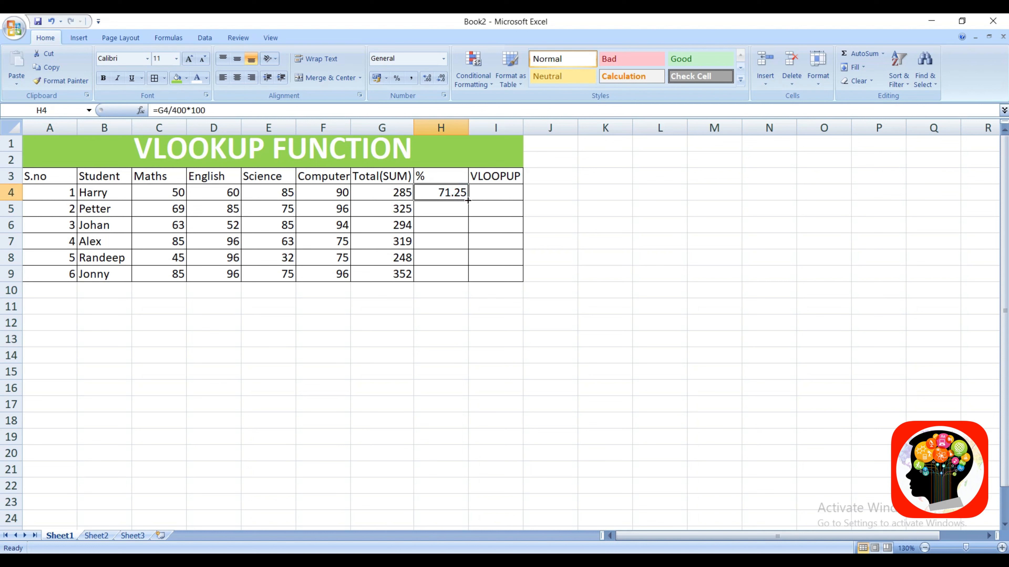
{"action": "double_click", "coordinate": [467, 201]}
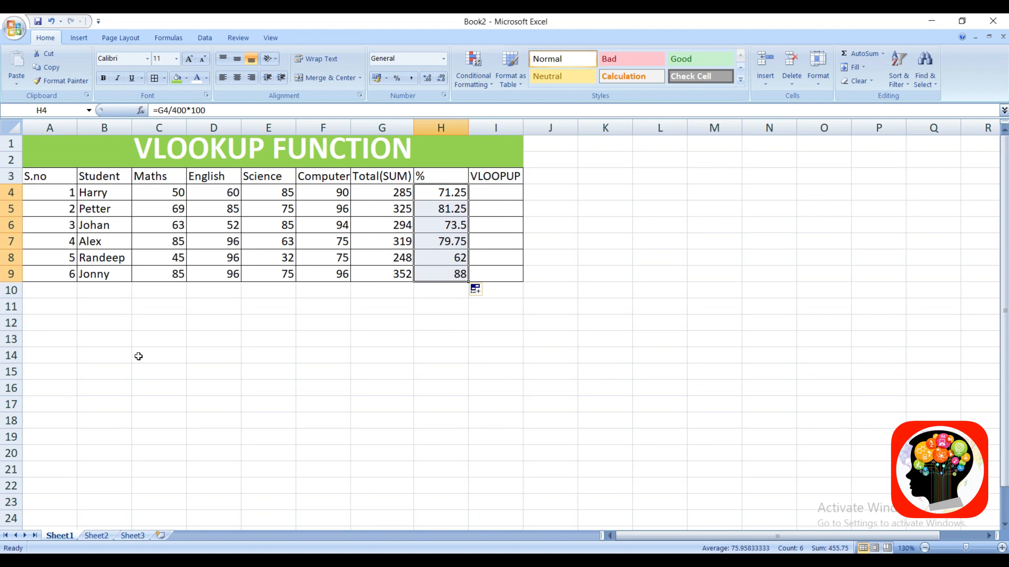
Step: Enter the grades F, D, C, B and A in D13:D17 below the marks table
{"action": "left_click_drag", "start_coordinate": [145, 324], "coordinate": [211, 400]}
{"action": "left_click", "coordinate": [210, 402]}
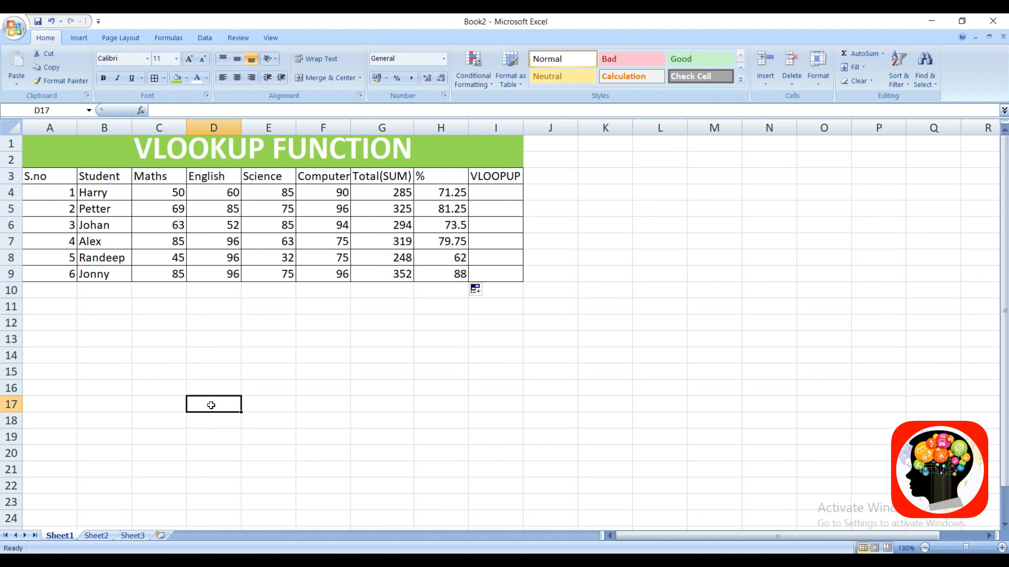
{"action": "type", "text": "1"}
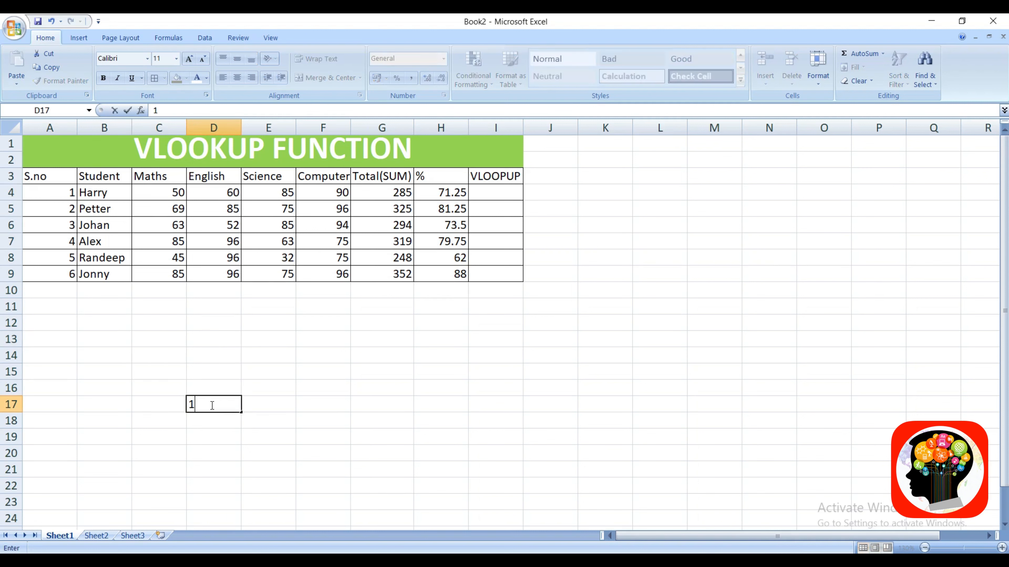
{"action": "type", "text": "A"}
{"action": "key", "text": "Up"}
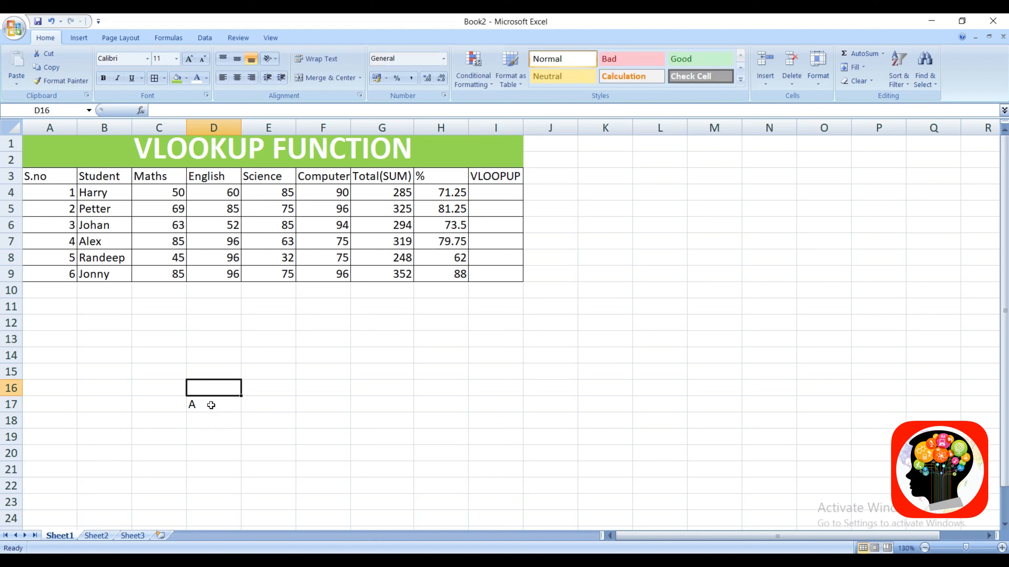
{"action": "type", "text": "B"}
{"action": "key", "text": "Up"}
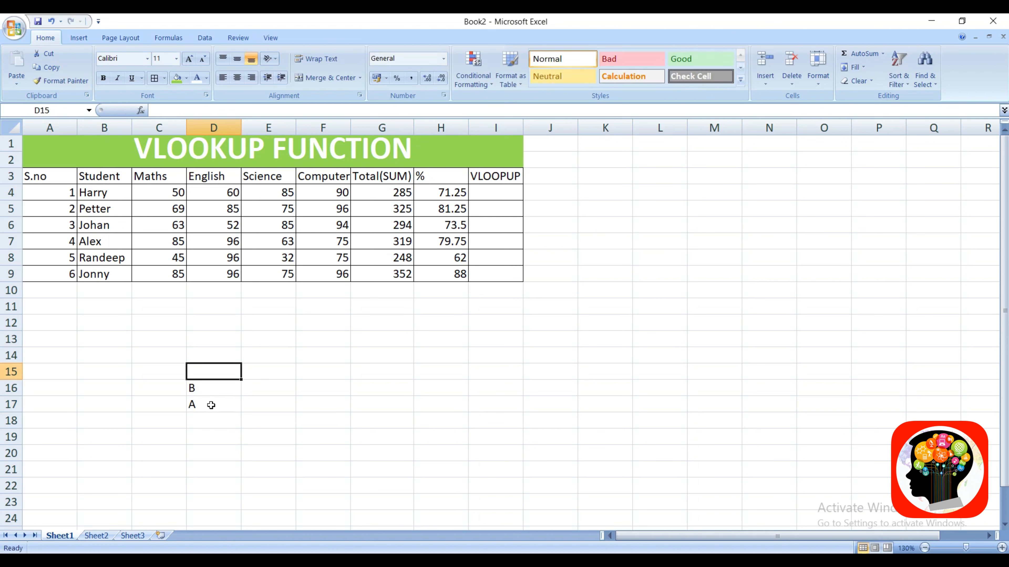
{"action": "type", "text": "C"}
{"action": "key", "text": "Up"}
{"action": "type", "text": "D"}
{"action": "key", "text": "Up"}
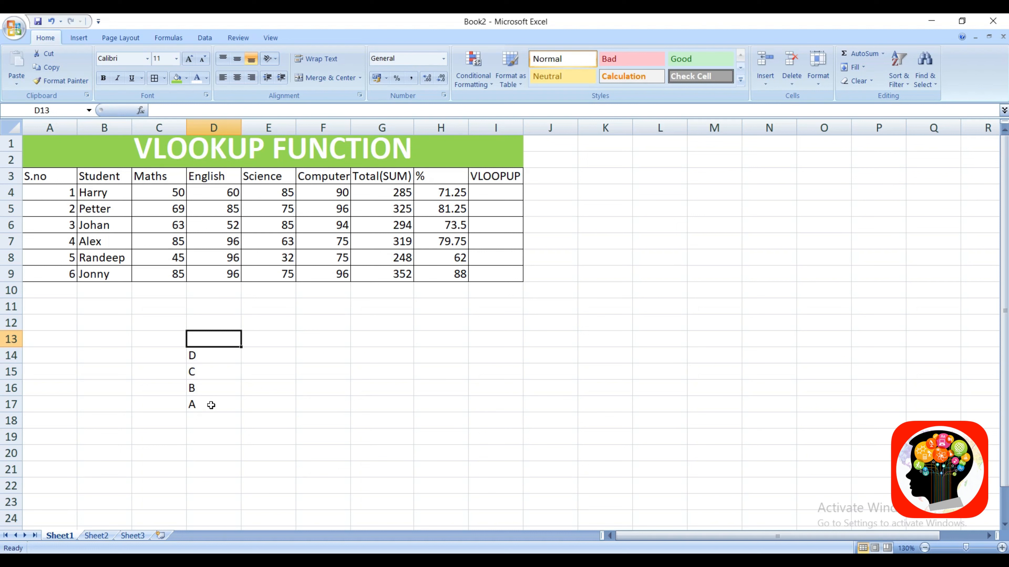
{"action": "type", "text": "F"}
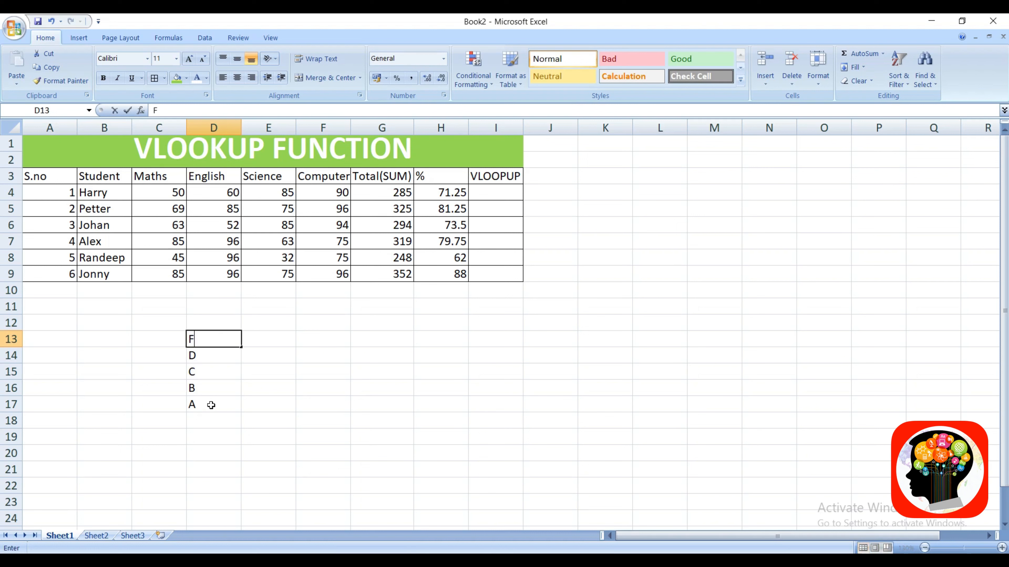
{"action": "left_click_drag", "start_coordinate": [226, 449], "coordinate": [225, 468]}
Step: Enter the grade thresholds 0, 60, 70, 80 and 90 in C13:C17 beside the grades
{"action": "left_click", "coordinate": [159, 339]}
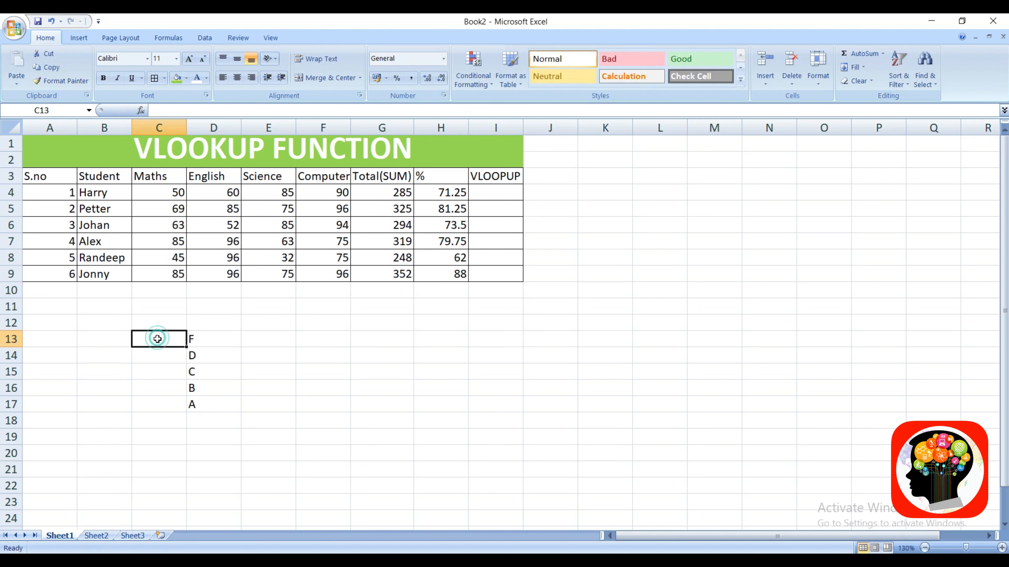
{"action": "type", "text": "0"}
{"action": "key", "text": "Return"}
{"action": "type", "text": "60"}
{"action": "key", "text": "Return"}
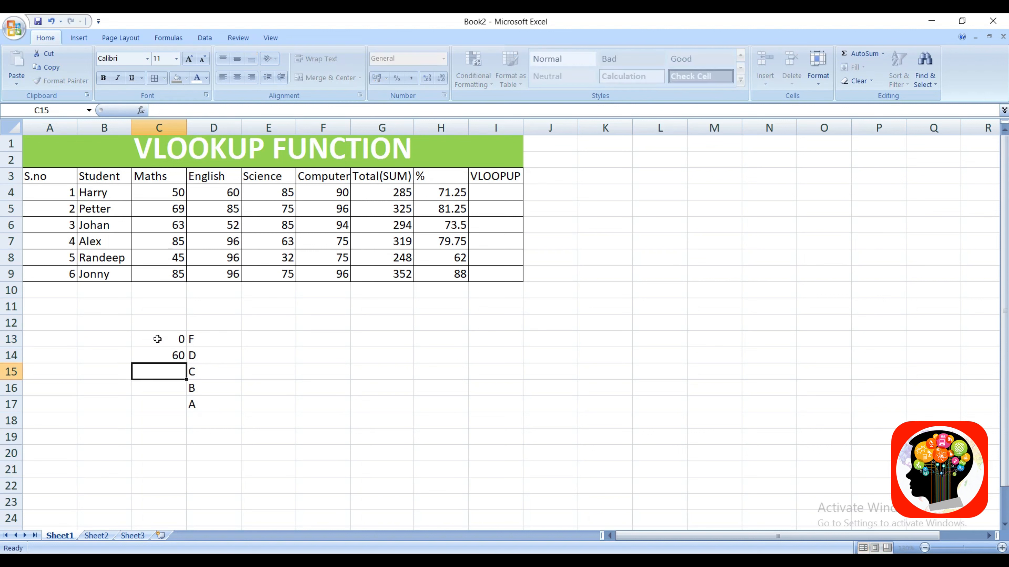
{"action": "type", "text": "70"}
{"action": "key", "text": "Return"}
{"action": "type", "text": "80"}
{"action": "key", "text": "Return"}
{"action": "type", "text": "90"}
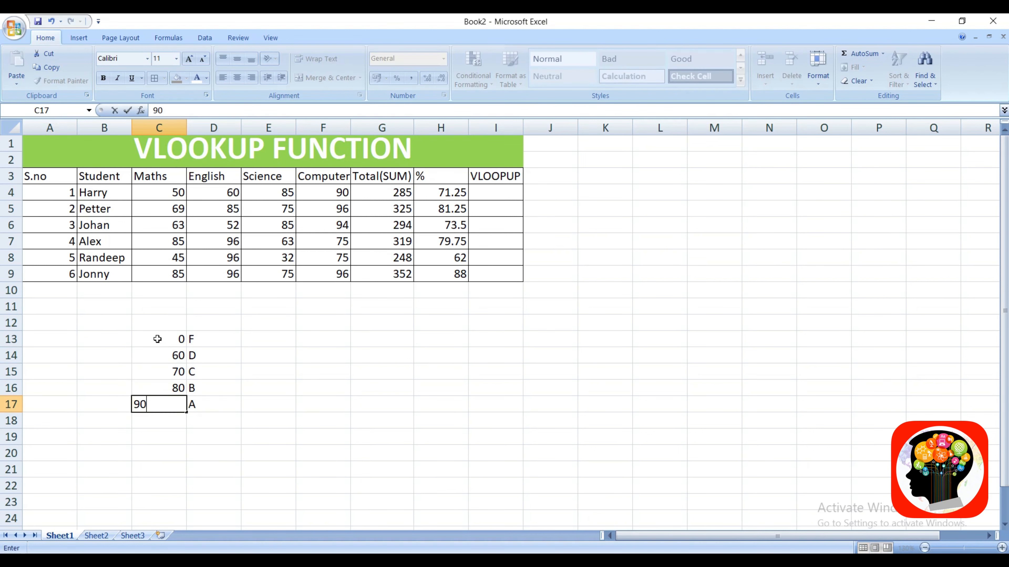
{"action": "key", "text": "Return"}
Step: Try Merge & Center on the grade lookup range C13:D17 and undo the merge
{"action": "left_click_drag", "start_coordinate": [156, 338], "coordinate": [208, 400]}
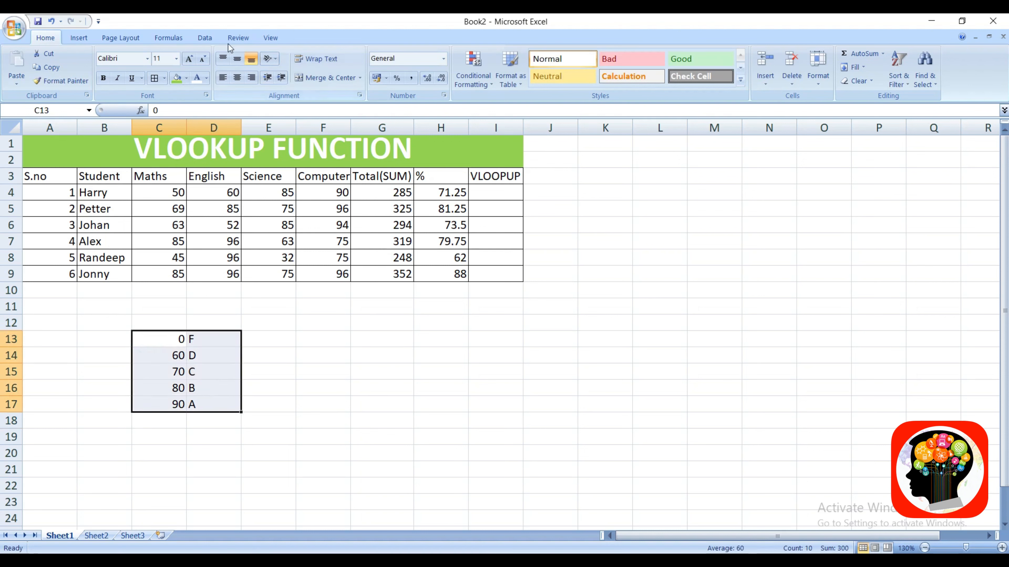
{"action": "left_click", "coordinate": [321, 84]}
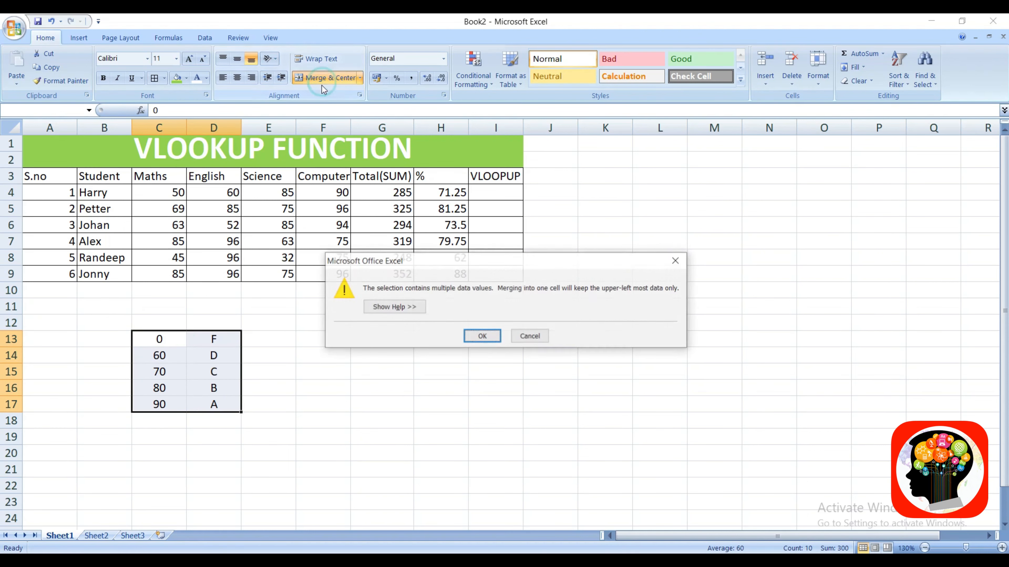
{"action": "key", "text": "Escape"}
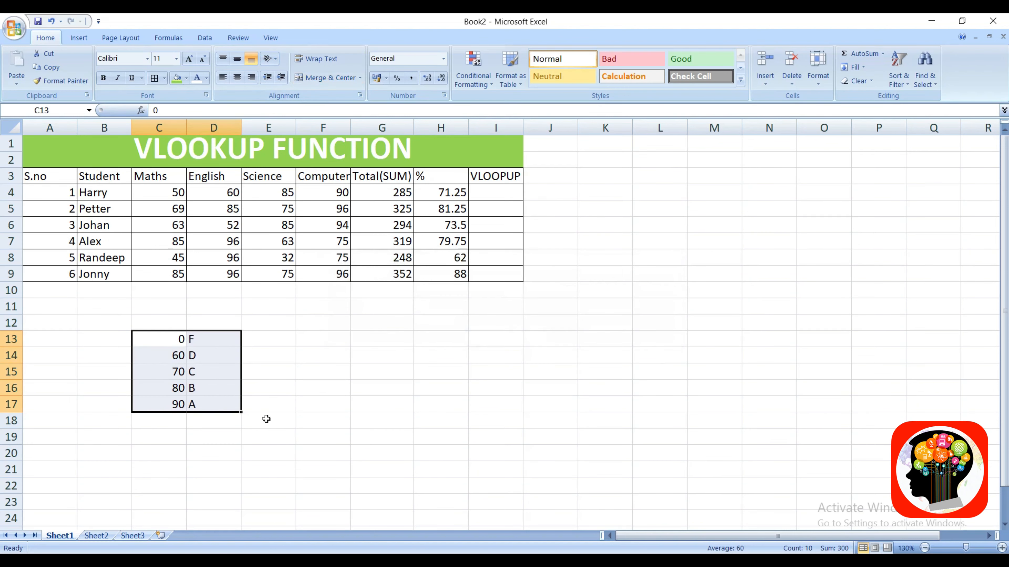
{"action": "left_click", "coordinate": [238, 433]}
{"action": "left_click_drag", "start_coordinate": [169, 338], "coordinate": [214, 404]}
{"action": "left_click", "coordinate": [359, 78]}
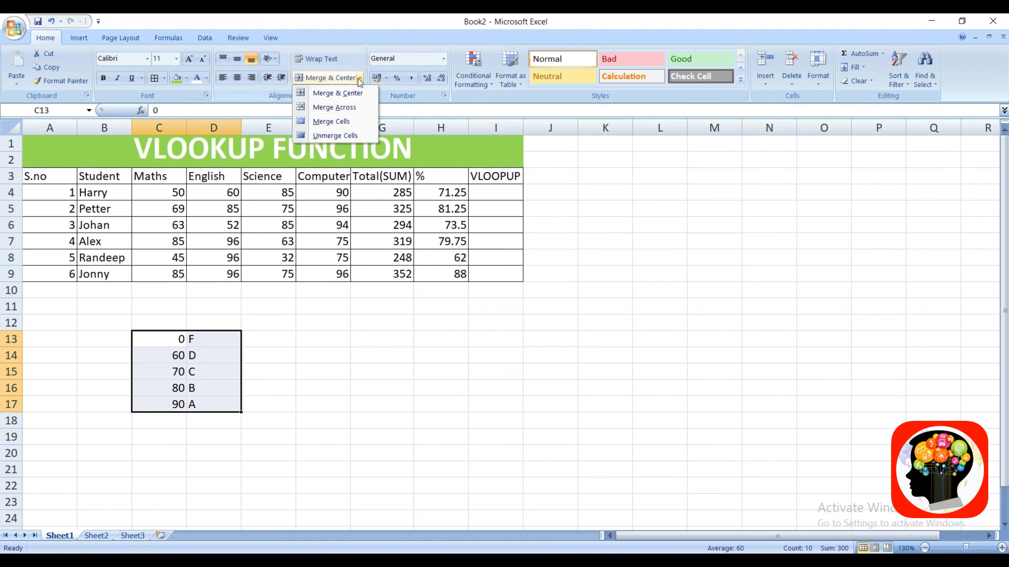
{"action": "left_click", "coordinate": [328, 93]}
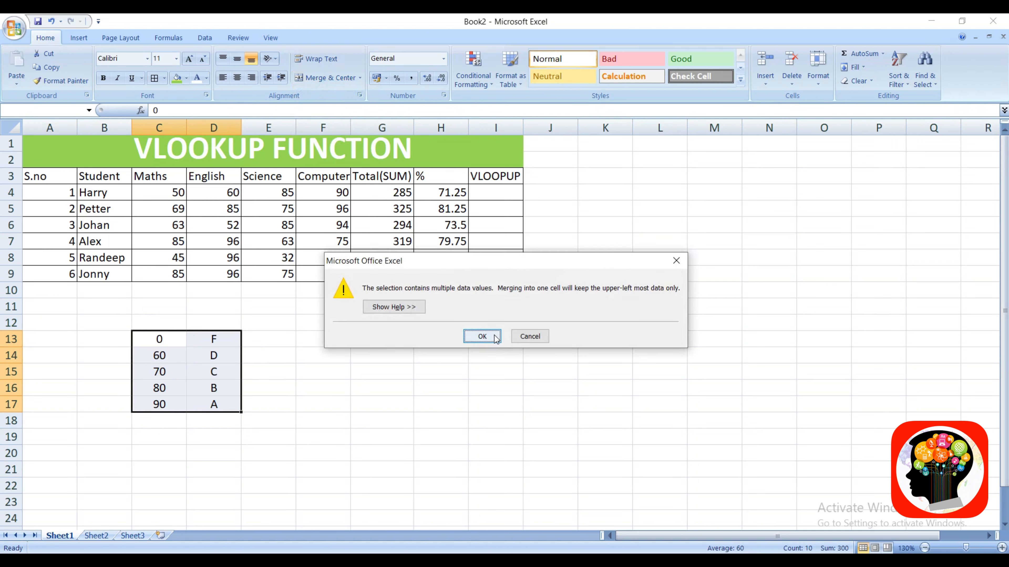
{"action": "left_click", "coordinate": [491, 344]}
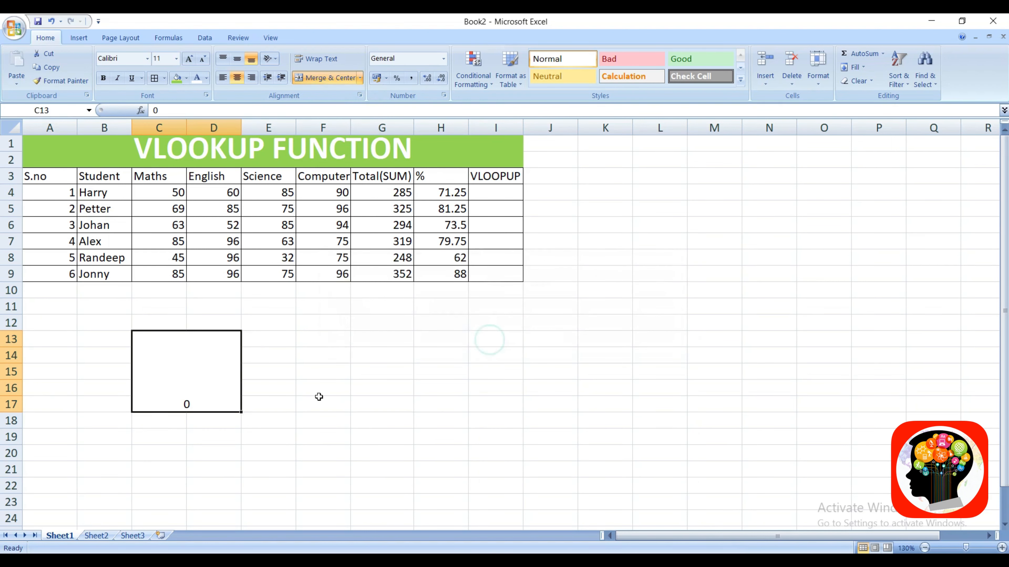
{"action": "left_click", "coordinate": [322, 405]}
{"action": "key", "text": "ctrl+z"}
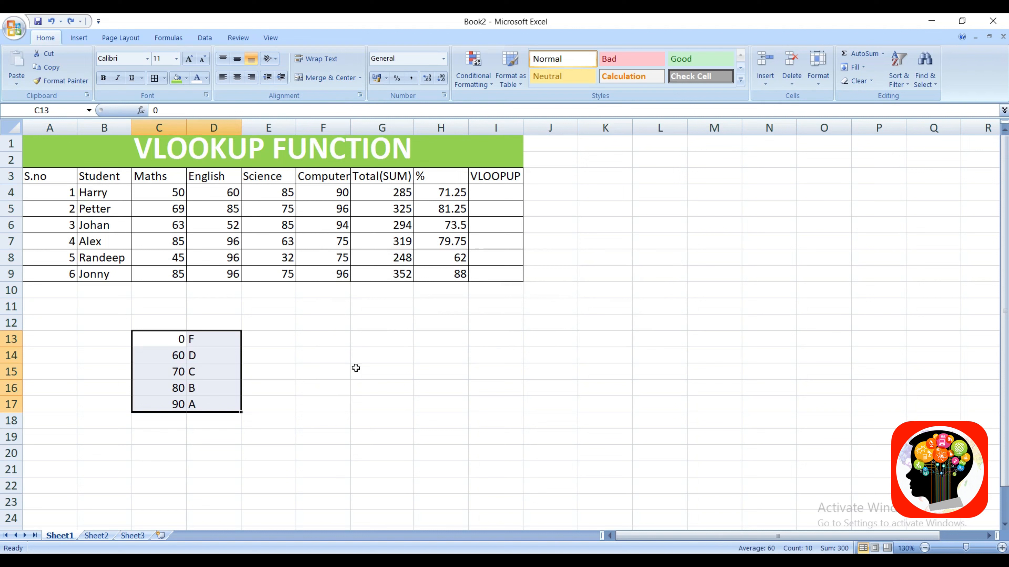
Step: Apply all borders to the grade lookup range C13:D17
{"action": "left_click", "coordinate": [280, 455]}
{"action": "left_click_drag", "start_coordinate": [164, 340], "coordinate": [209, 400]}
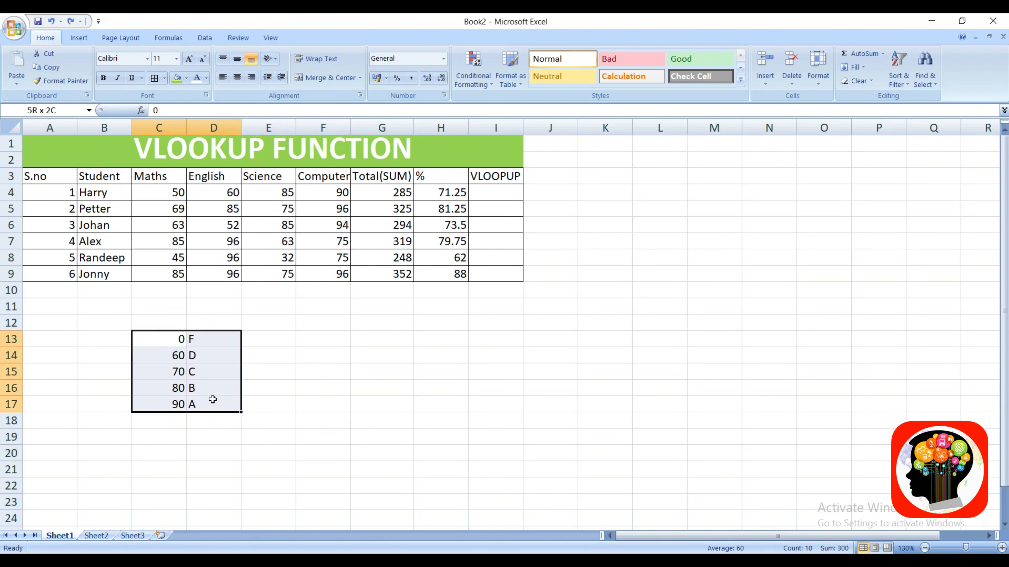
{"action": "left_click", "coordinate": [156, 85]}
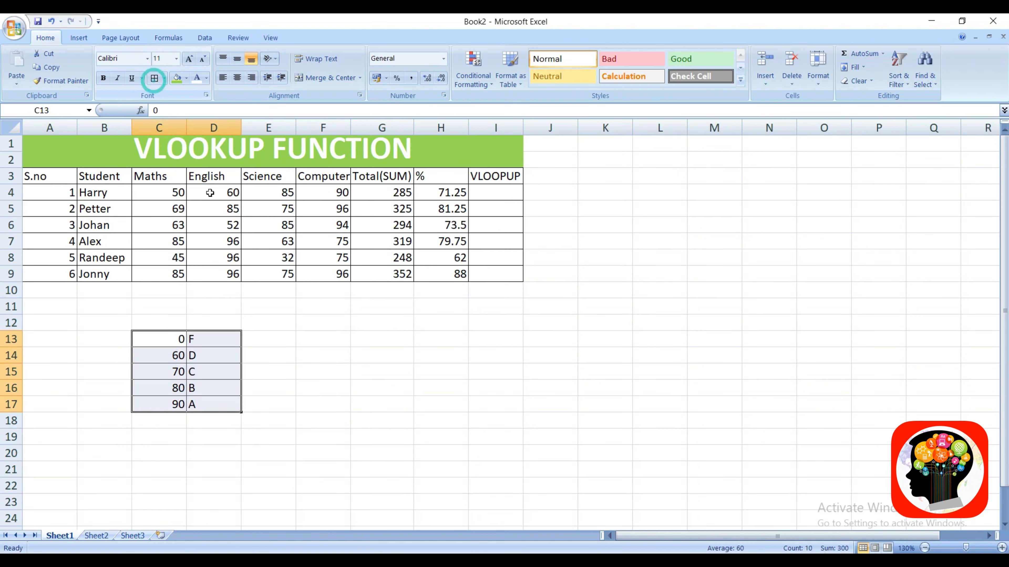
Step: Enter the headers Criteria in C12 and Grade in D12 above the lookup values
{"action": "left_click", "coordinate": [168, 323]}
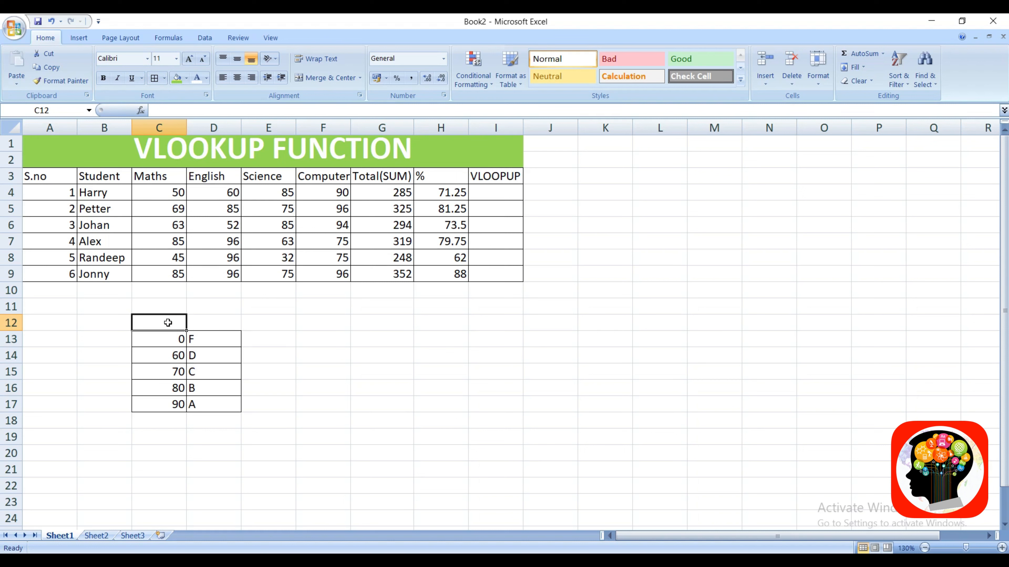
{"action": "type", "text": "c"}
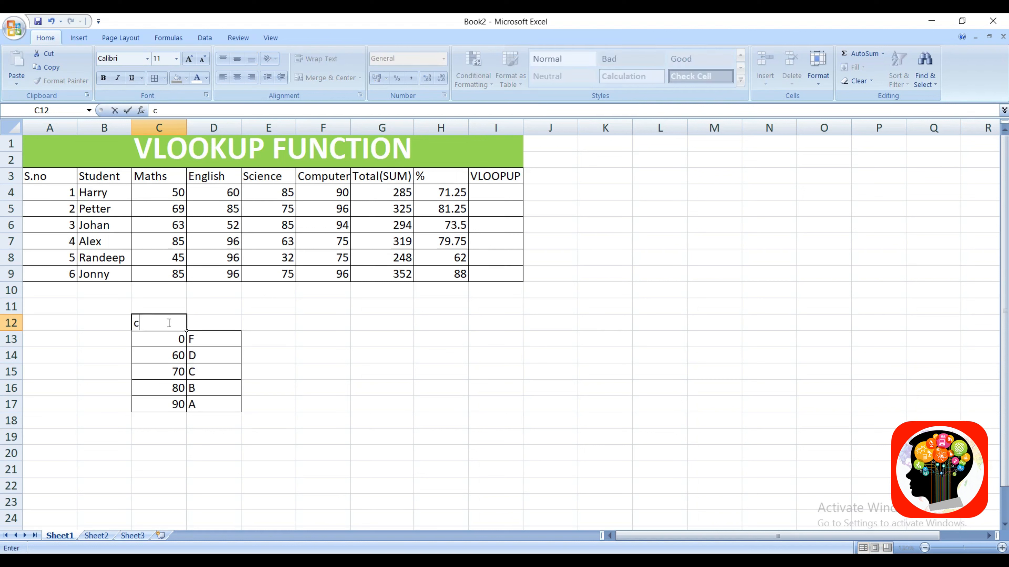
{"action": "type", "text": "RETER"}
{"action": "key", "text": "BackSpace"}
{"action": "key", "text": "BackSpace"}
{"action": "key", "text": "BackSpace"}
{"action": "key", "text": "BackSpace"}
{"action": "key", "text": "BackSpace"}
{"action": "type", "text": "C"}
{"action": "key", "text": "Caps_Lock"}
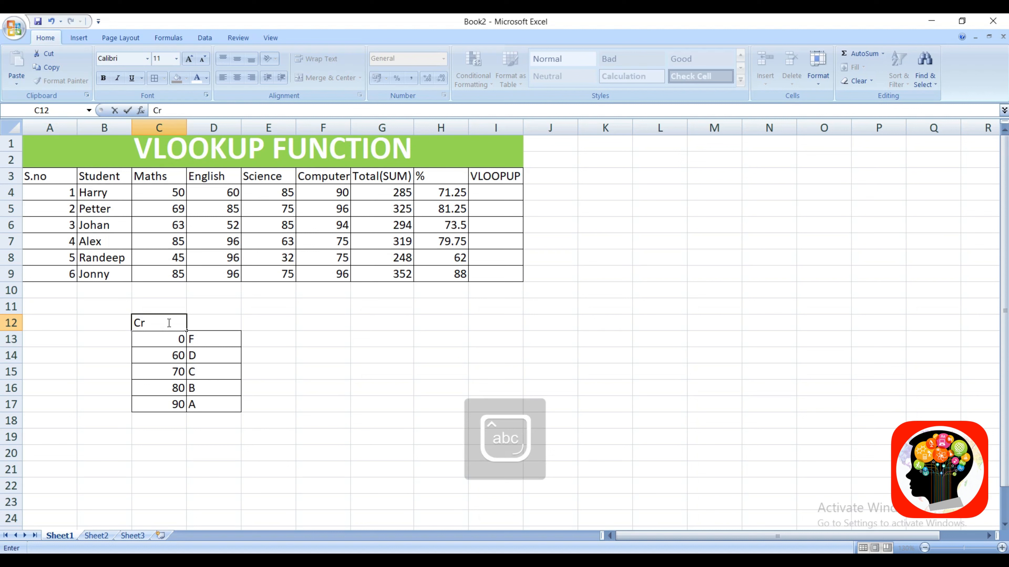
{"action": "type", "text": "riteria"}
{"action": "key", "text": "Tab"}
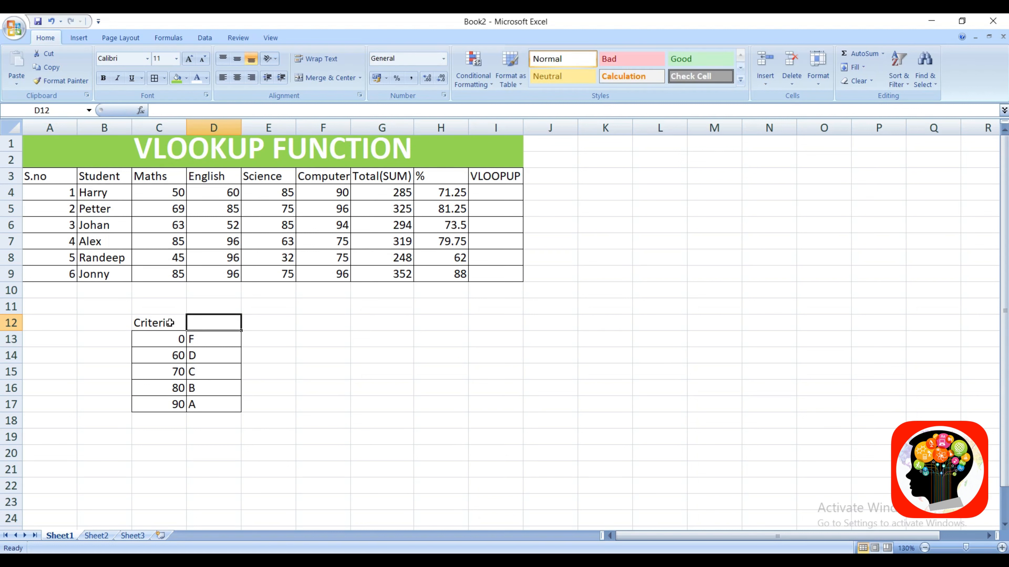
{"action": "type", "text": "Gra"}
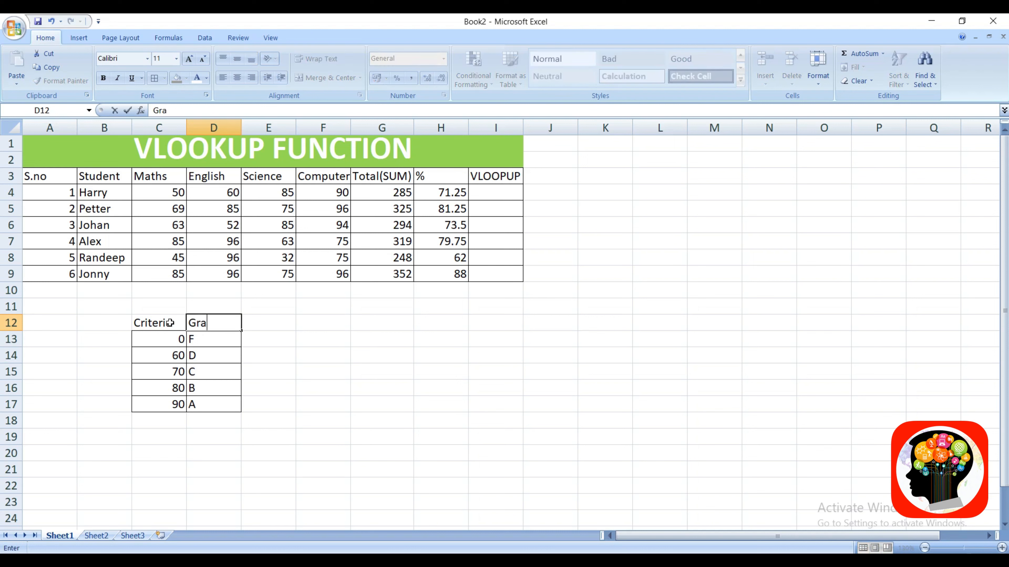
{"action": "type", "text": "de"}
{"action": "key", "text": "Tab"}
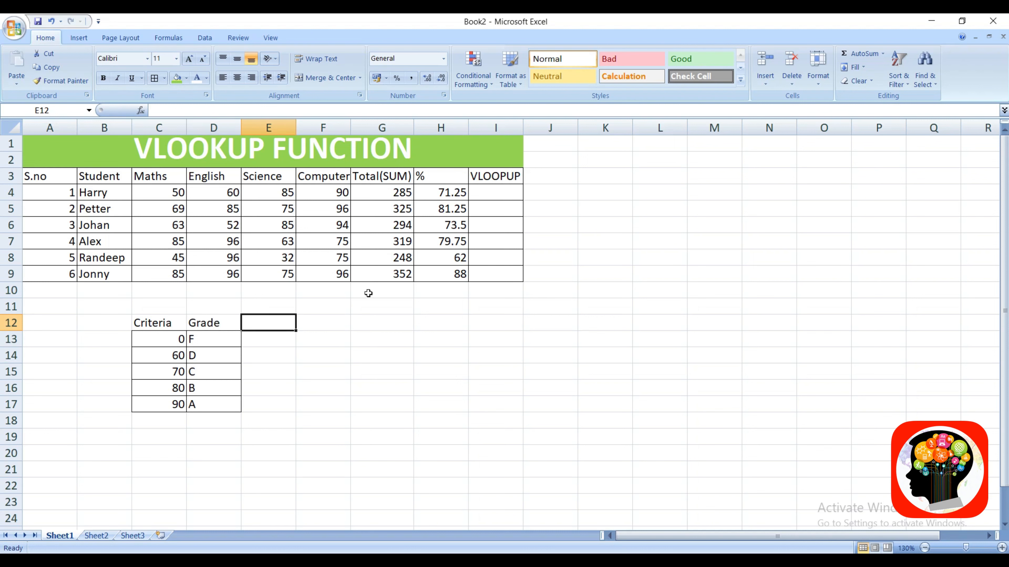
Step: Apply all borders to the lookup table's header cells C12:D12
{"action": "left_click_drag", "start_coordinate": [327, 356], "coordinate": [328, 371]}
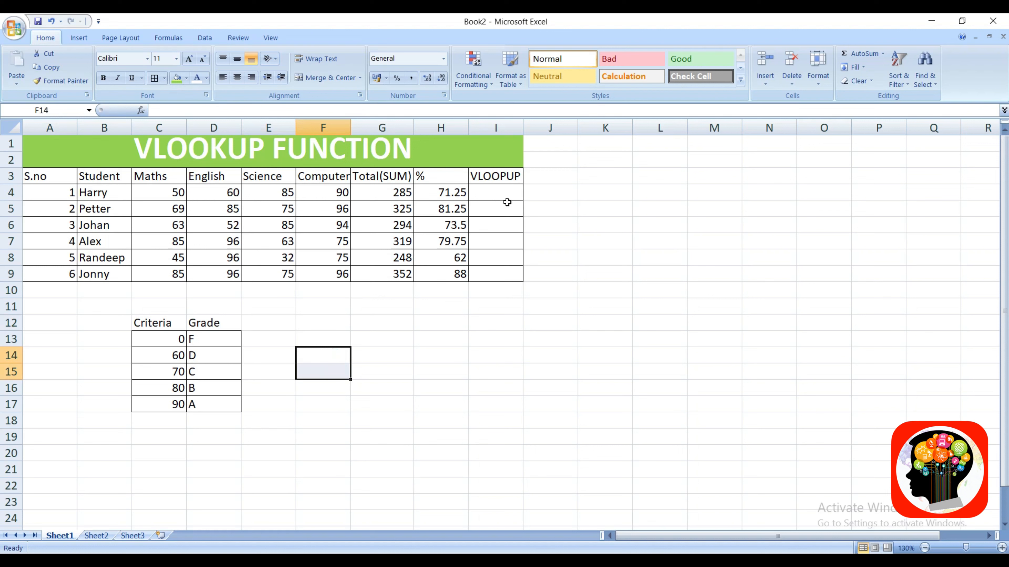
{"action": "left_click_drag", "start_coordinate": [221, 325], "coordinate": [159, 323]}
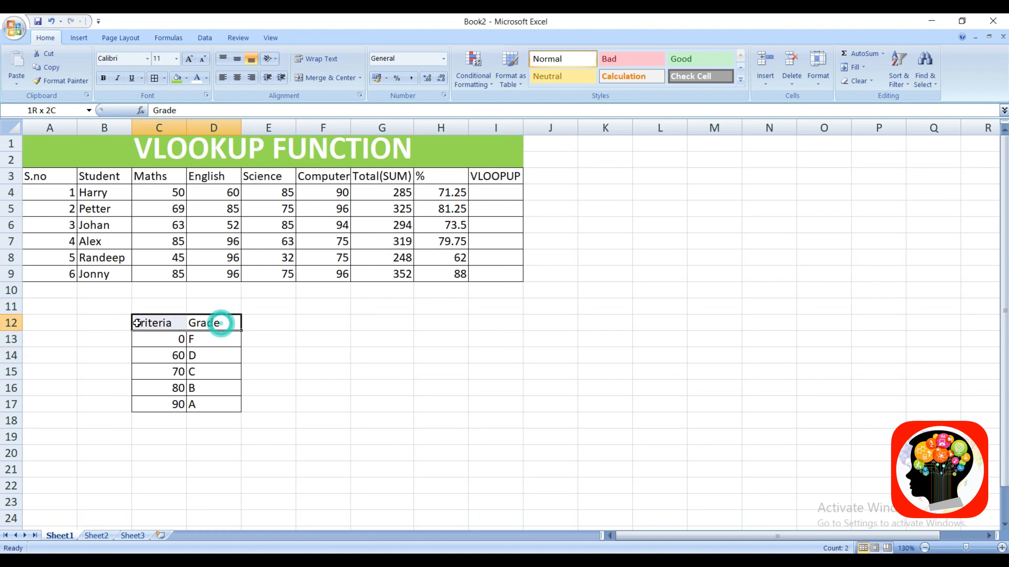
{"action": "left_click", "coordinate": [153, 78]}
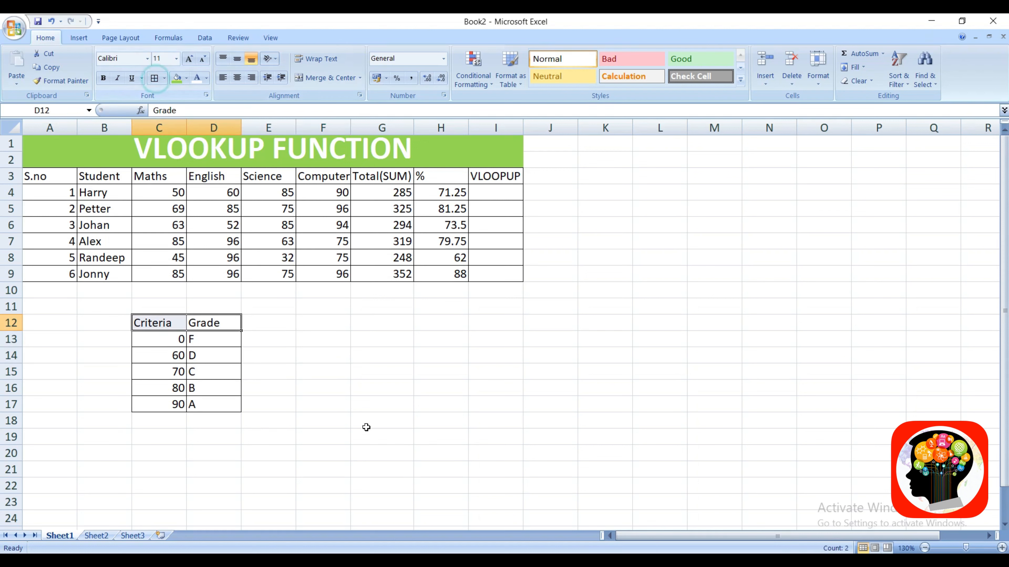
Step: Fill the marks table header row A3:I3 and the lookup headers C12:D12 with orange
{"action": "left_click", "coordinate": [502, 194]}
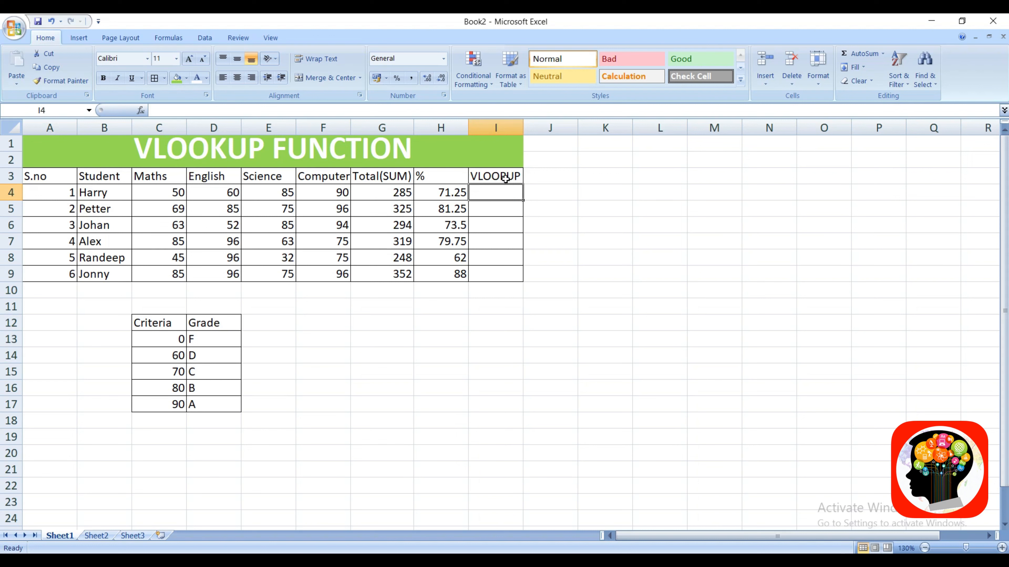
{"action": "left_click_drag", "start_coordinate": [501, 177], "coordinate": [47, 180]}
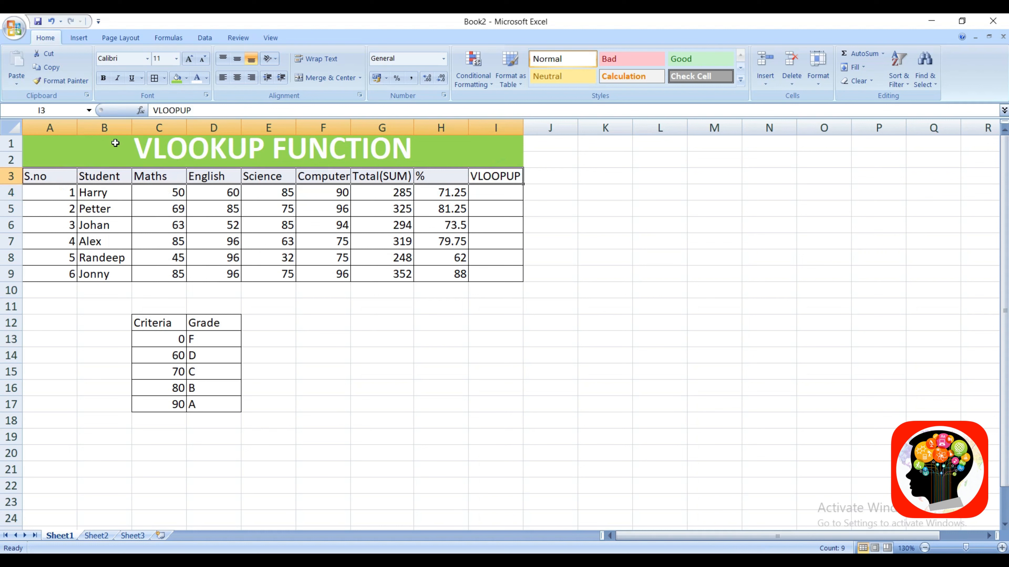
{"action": "left_click", "coordinate": [186, 78]}
{"action": "left_click", "coordinate": [195, 171]}
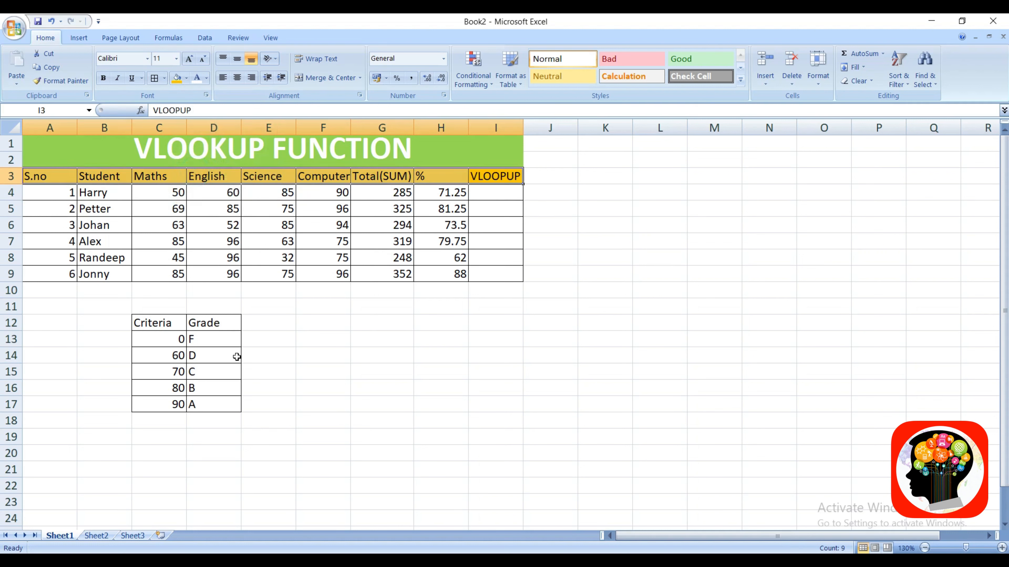
{"action": "left_click_drag", "start_coordinate": [218, 322], "coordinate": [159, 323]}
{"action": "left_click", "coordinate": [175, 81]}
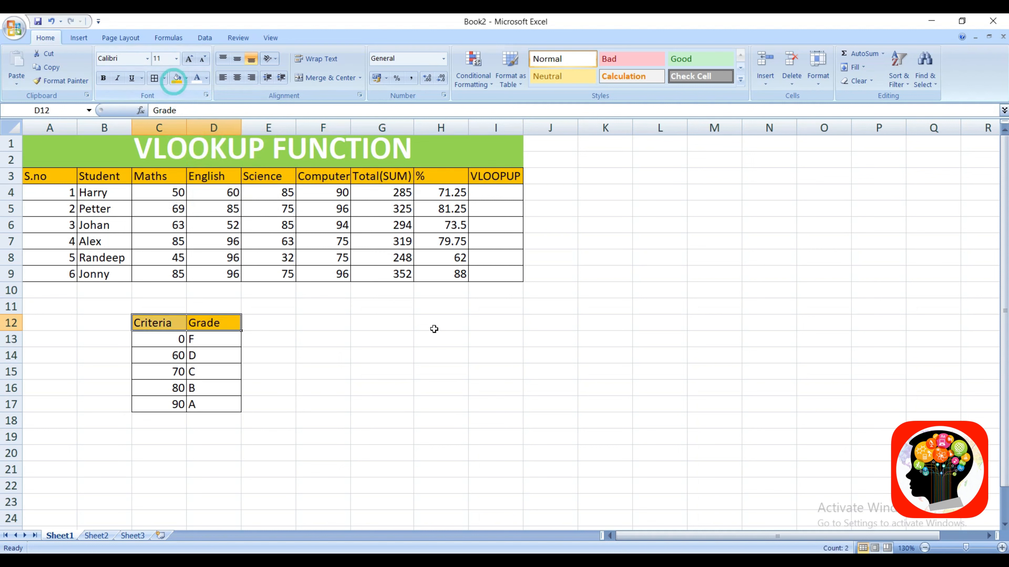
{"action": "left_click", "coordinate": [433, 335]}
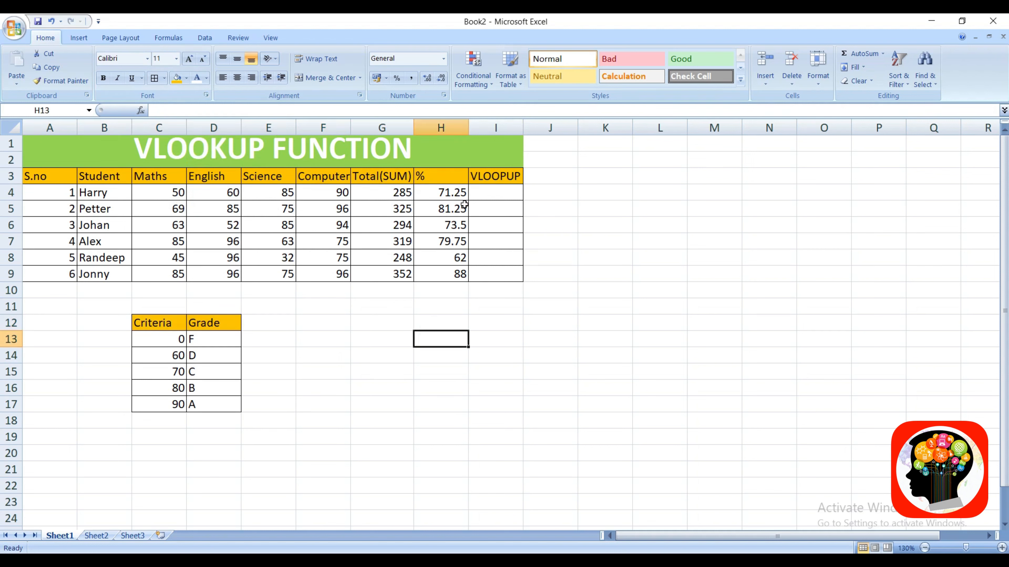
Step: Start a VLOOKUP formula in I4 with H4 as the lookup value and C13:D17 as the table array
{"action": "left_click", "coordinate": [479, 195]}
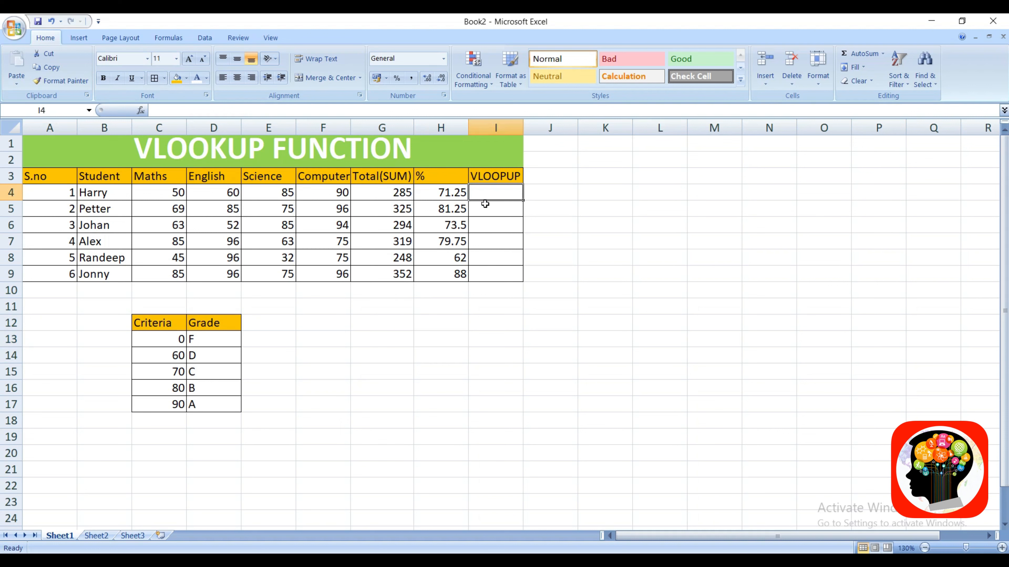
{"action": "type", "text": "="}
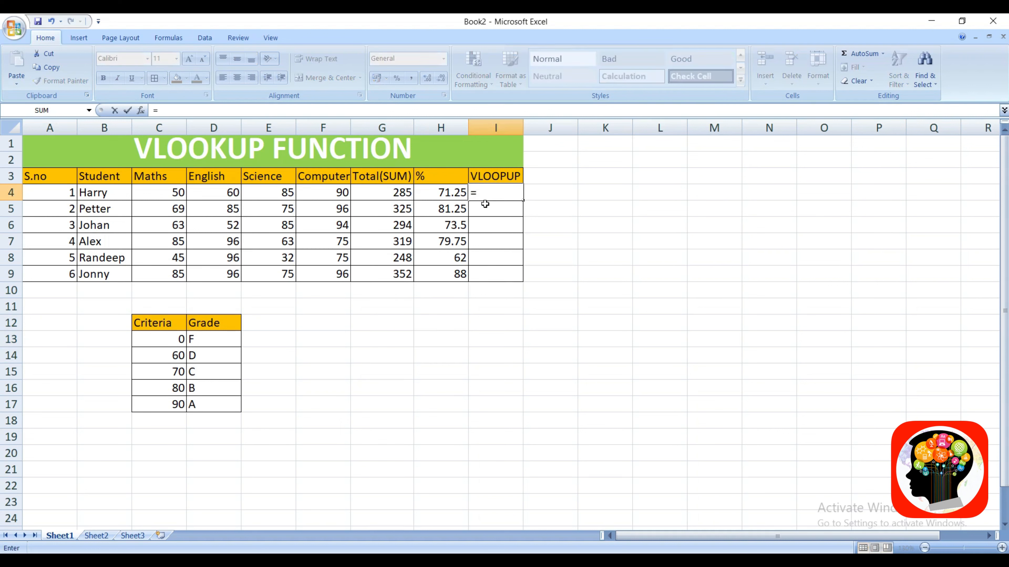
{"action": "type", "text": "vlo"}
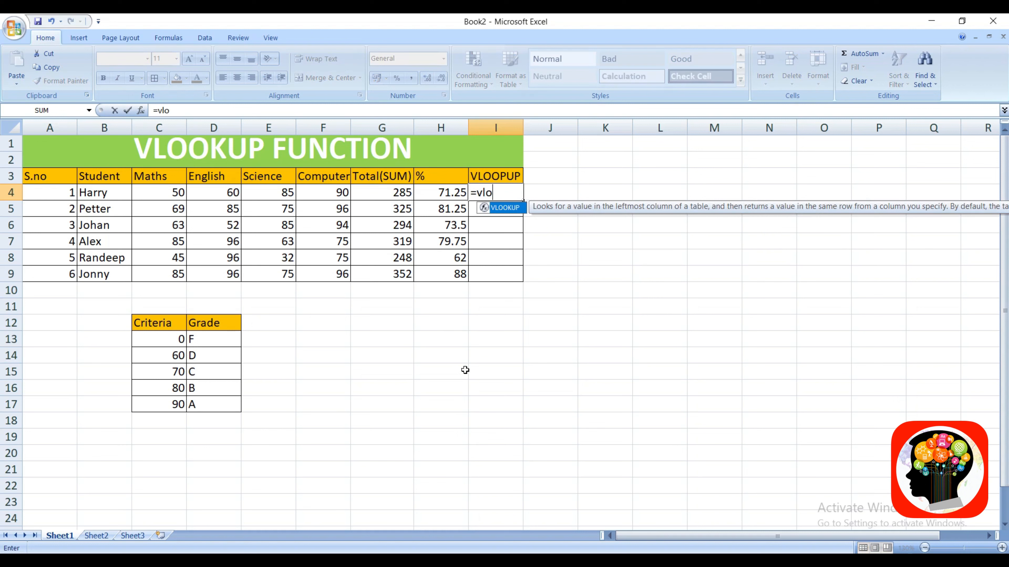
{"action": "key", "text": "Tab"}
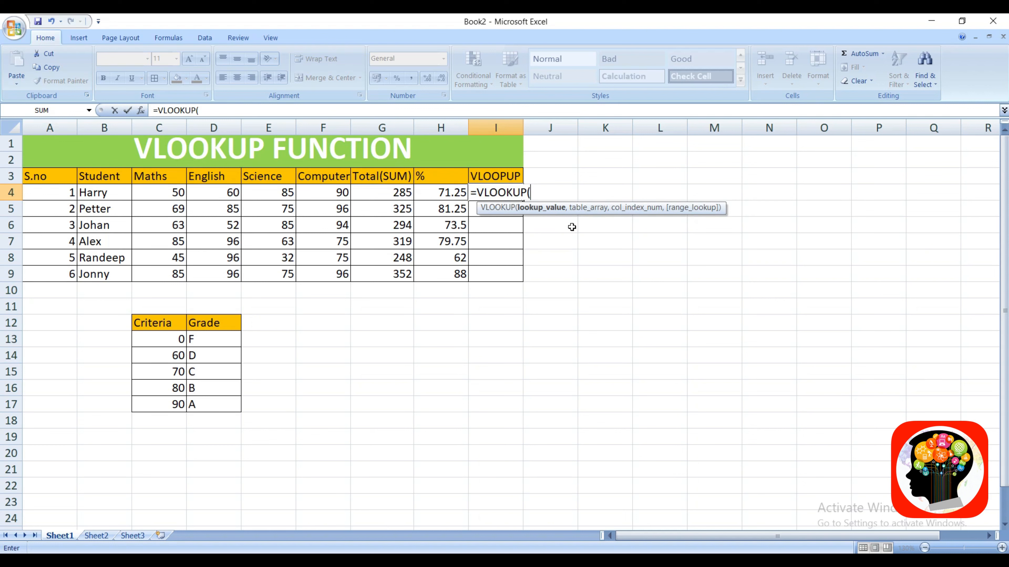
{"action": "left_click", "coordinate": [443, 194]}
{"action": "type", "text": ","}
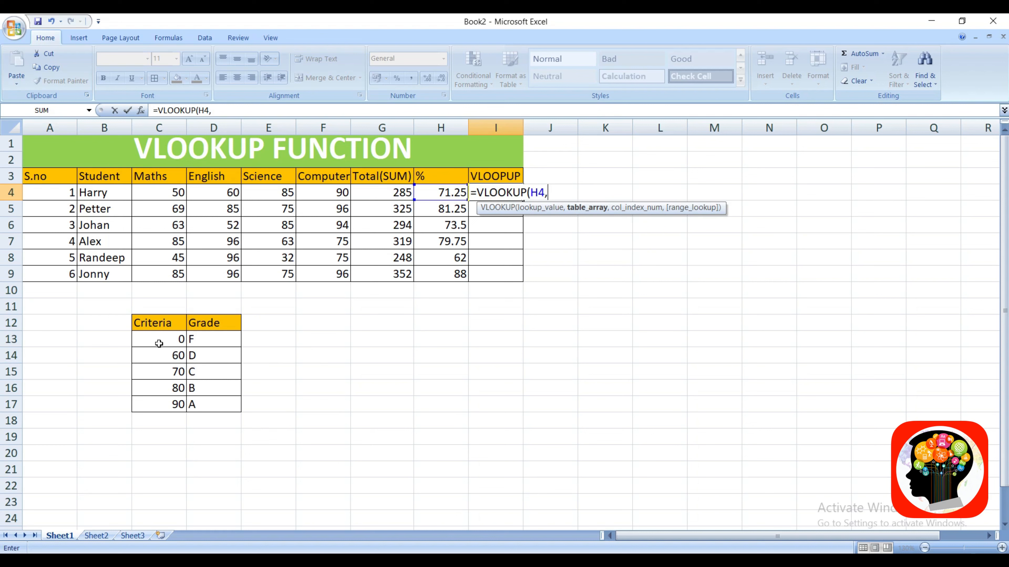
{"action": "left_click_drag", "start_coordinate": [159, 344], "coordinate": [218, 404]}
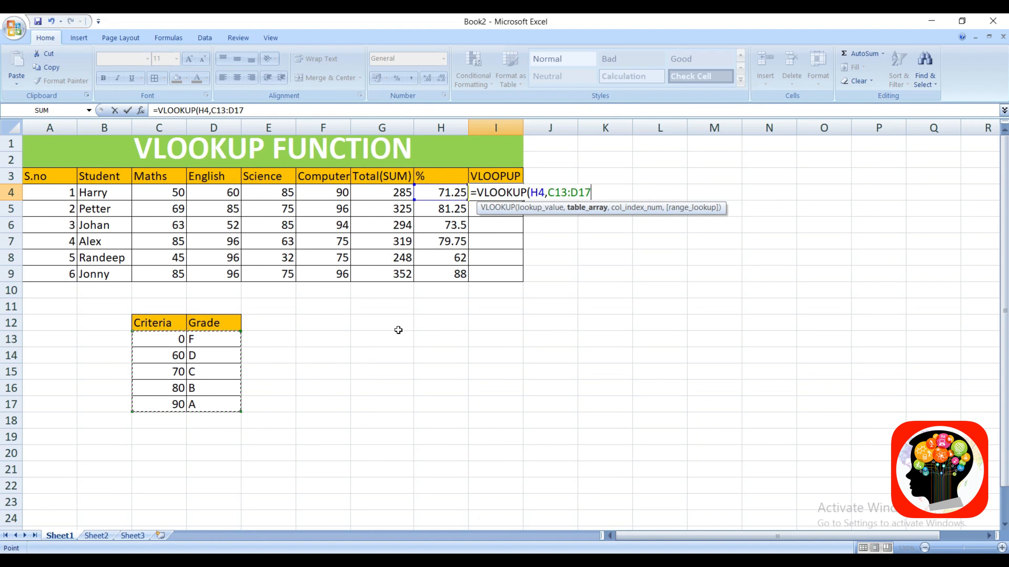
{"action": "type", "text": ","}
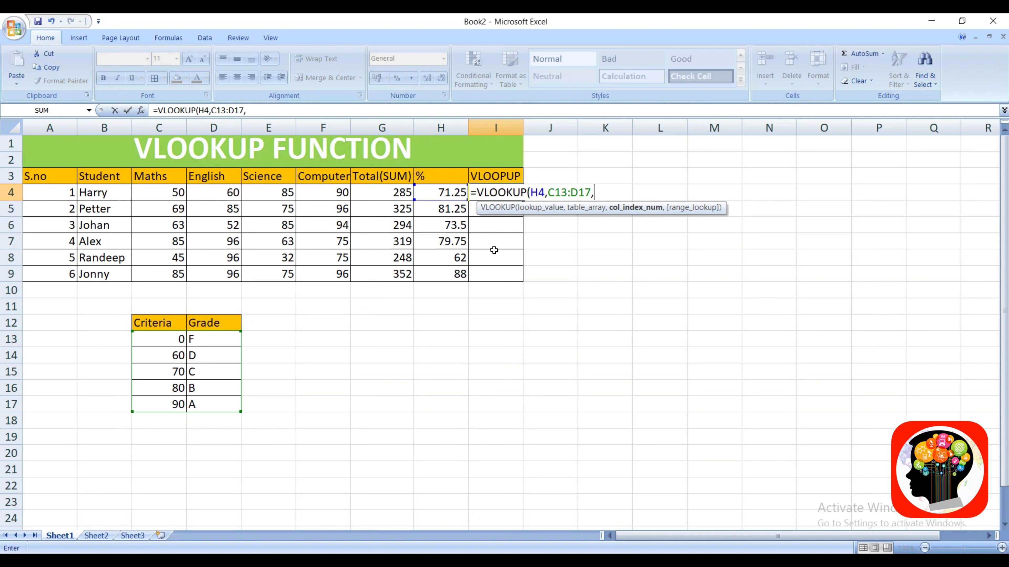
Step: Complete the I4 formula with column index 2 and range lookup 1, giving =VLOOKUP(H4,C13:D17,2,1)
{"action": "type", "text": "2,"}
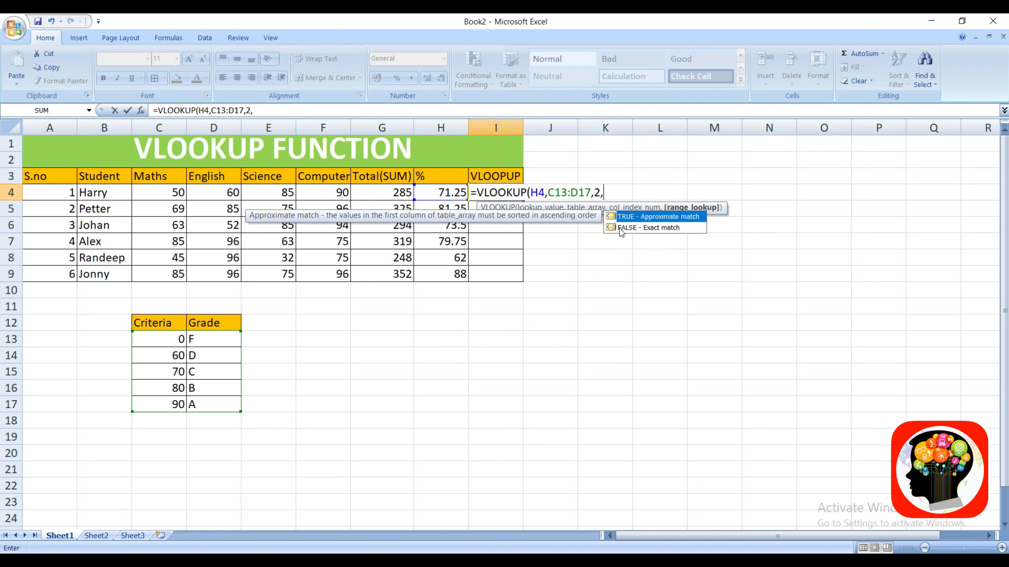
{"action": "type", "text": "0"}
{"action": "key", "text": "BackSpace"}
{"action": "type", "text": "1"}
{"action": "key", "text": "BackSpace"}
{"action": "type", "text": "1"}
{"action": "type", "text": ")"}
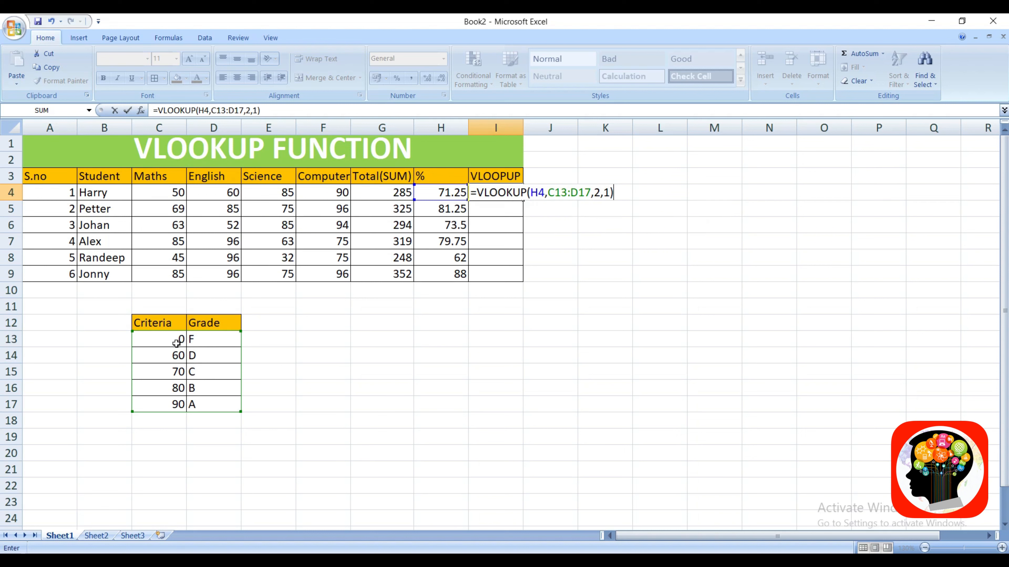
{"action": "key", "text": "Return"}
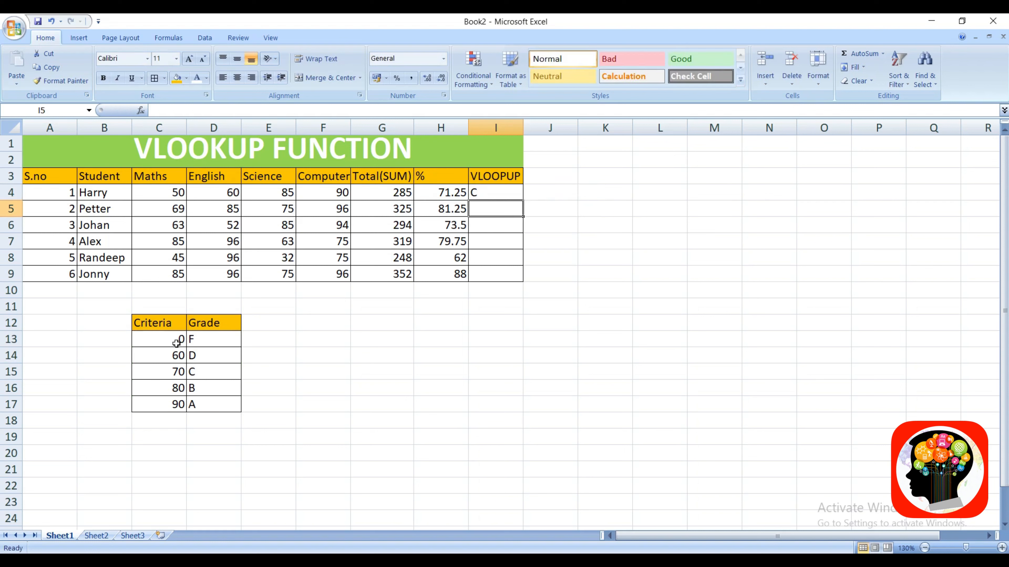
Step: Fill the VLOOKUP formula from I4 down through I9
{"action": "left_click", "coordinate": [492, 193]}
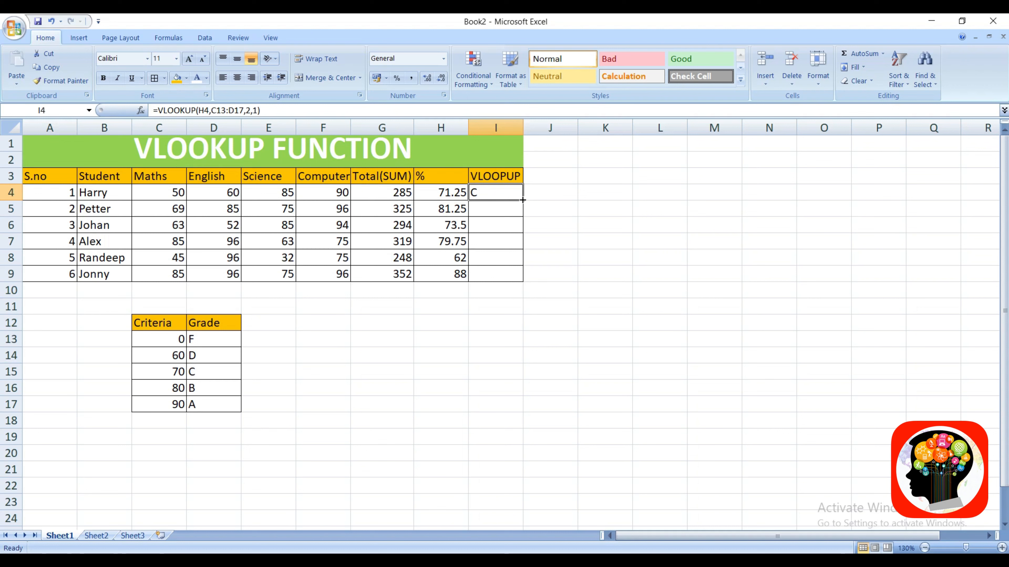
{"action": "left_click_drag", "start_coordinate": [522, 200], "coordinate": [522, 280]}
{"action": "left_click", "coordinate": [503, 227]}
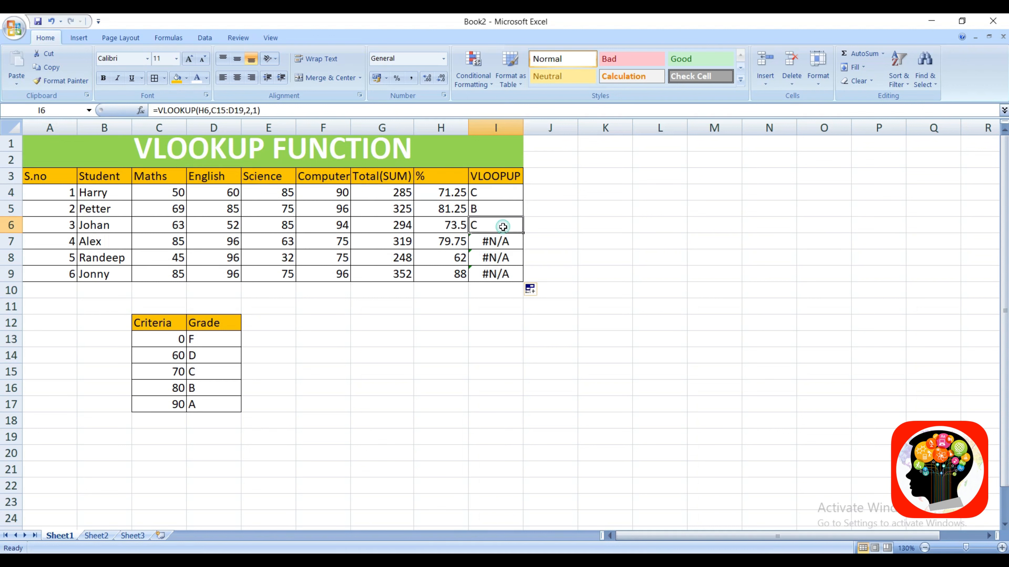
Step: Replace the formula in I7 with =VLOOKUP(H7,C13:D17,2,1)
{"action": "left_click", "coordinate": [502, 242]}
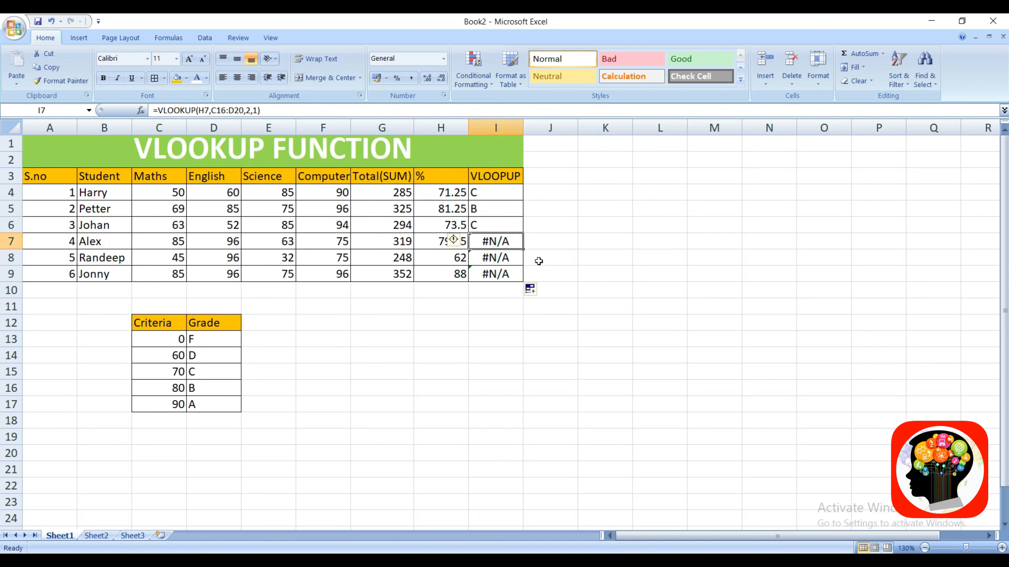
{"action": "type", "text": "="}
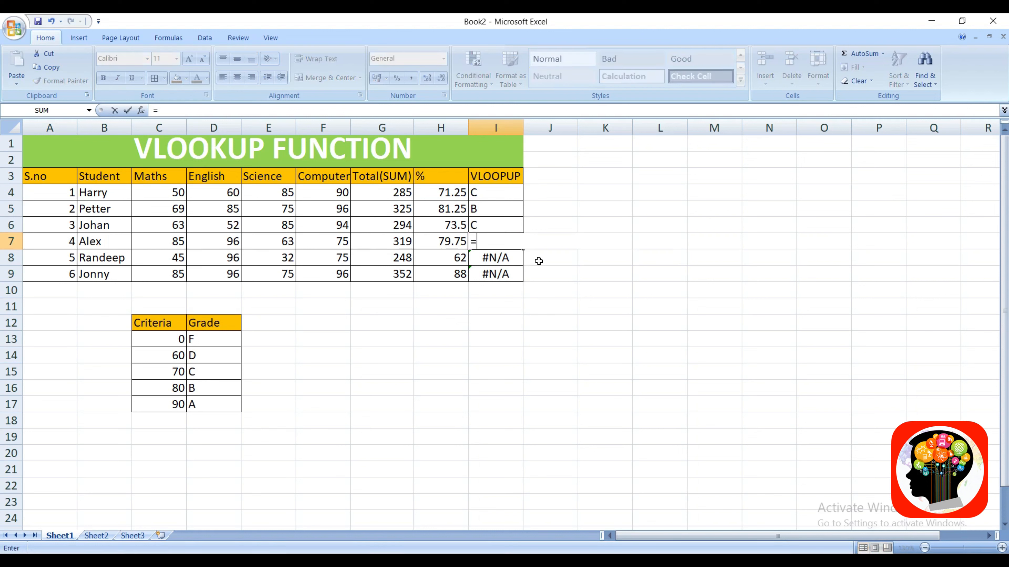
{"action": "type", "text": "vl"}
{"action": "key", "text": "Tab"}
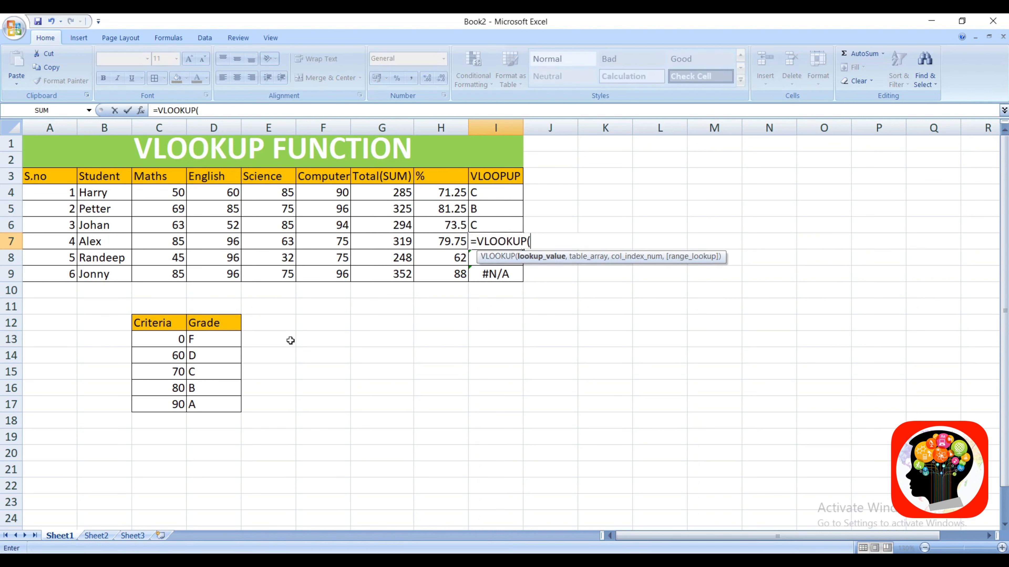
{"action": "left_click", "coordinate": [431, 241]}
{"action": "type", "text": ","}
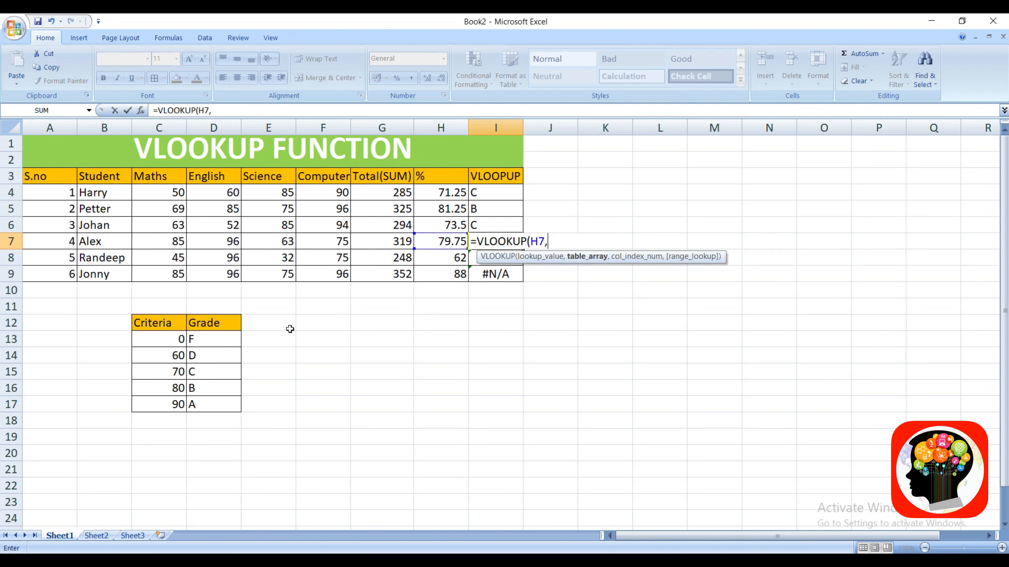
{"action": "left_click_drag", "start_coordinate": [171, 340], "coordinate": [225, 399]}
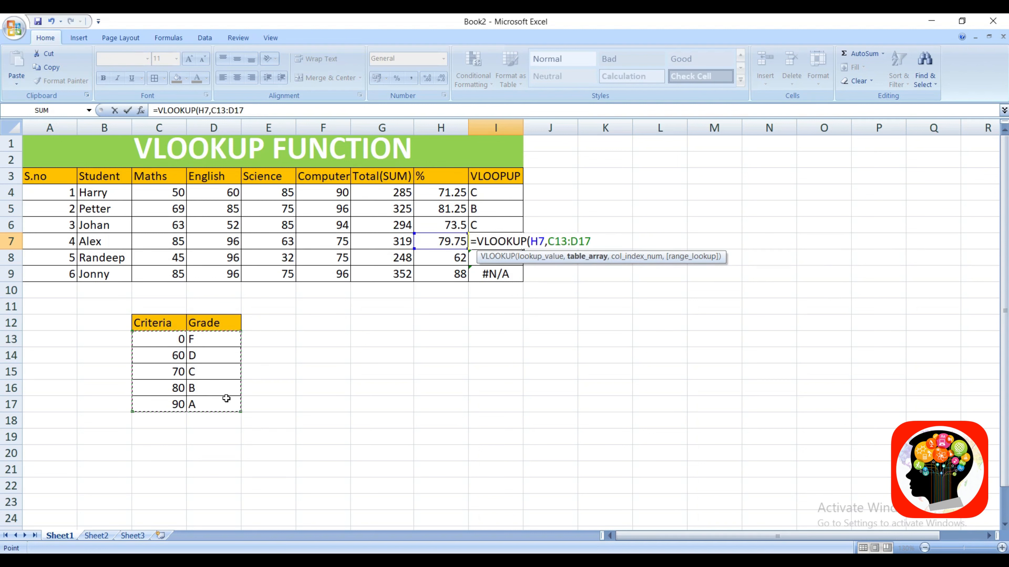
{"action": "type", "text": ","}
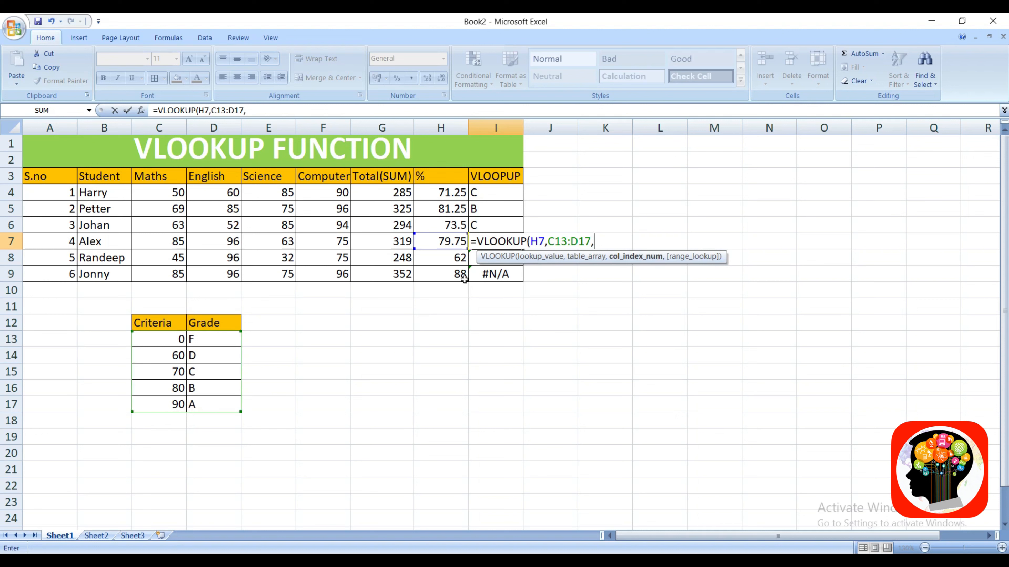
{"action": "type", "text": "2,"}
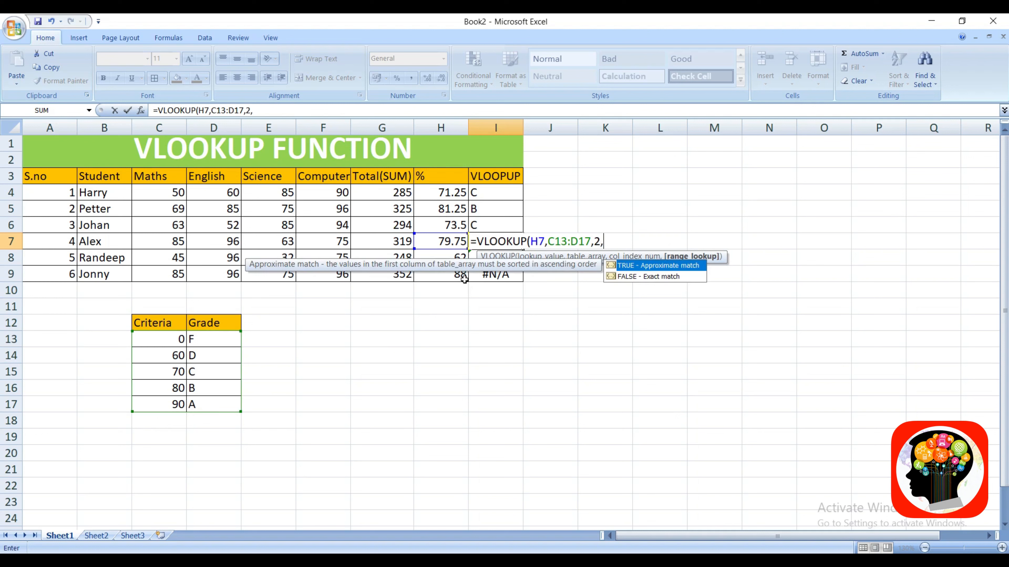
{"action": "type", "text": "1)"}
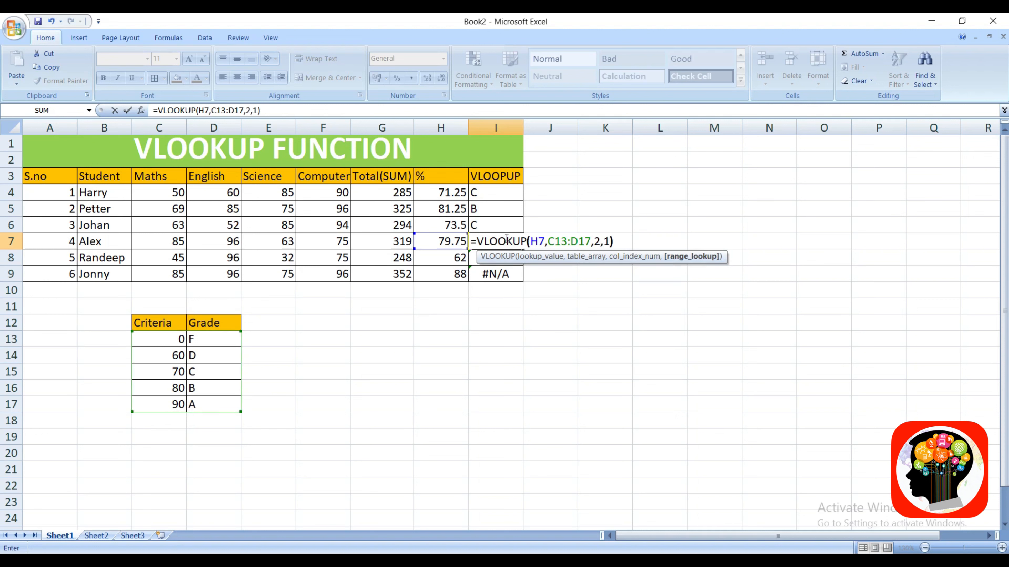
{"action": "key", "text": "Return"}
Step: Fill the I7 formula down to I9 and select the grade results I4:I9
{"action": "left_click", "coordinate": [517, 242]}
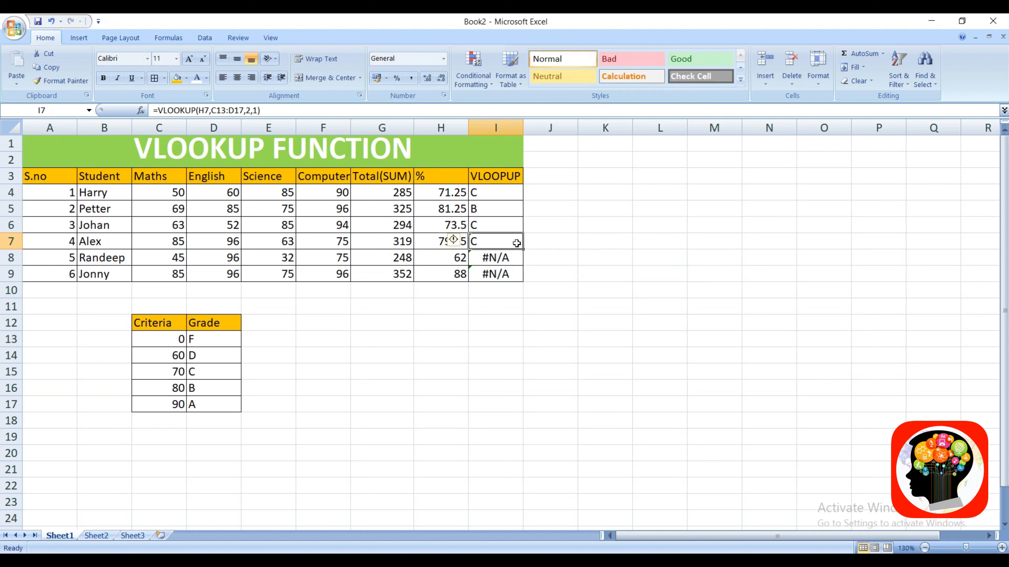
{"action": "left_click_drag", "start_coordinate": [522, 251], "coordinate": [522, 278]}
{"action": "left_click", "coordinate": [517, 350]}
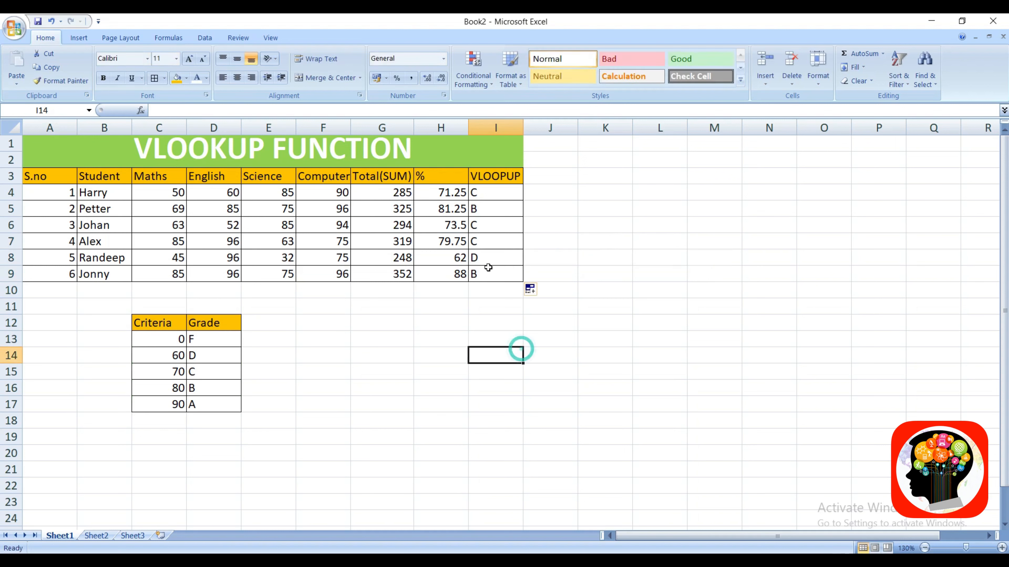
{"action": "left_click_drag", "start_coordinate": [490, 196], "coordinate": [491, 273]}
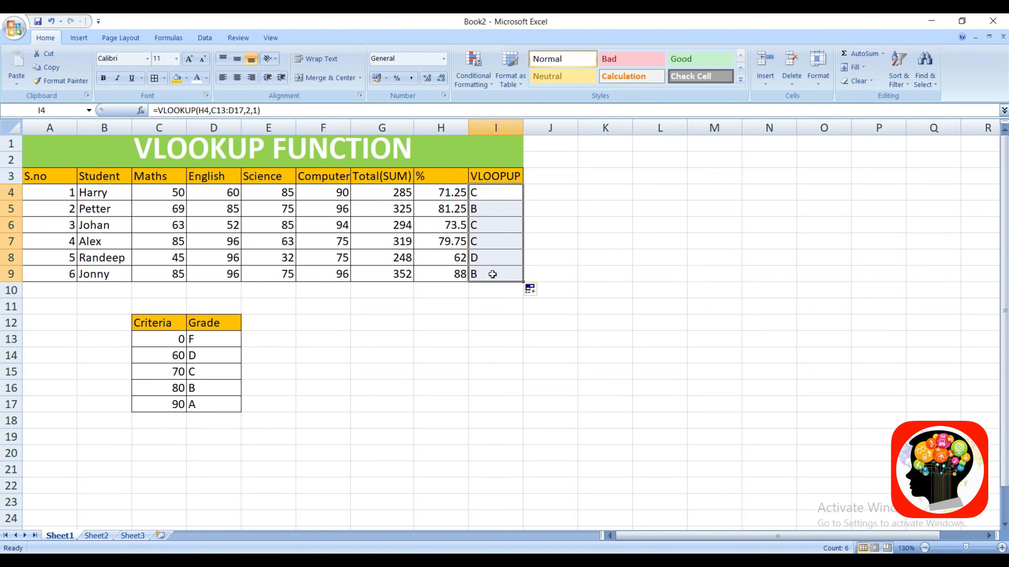